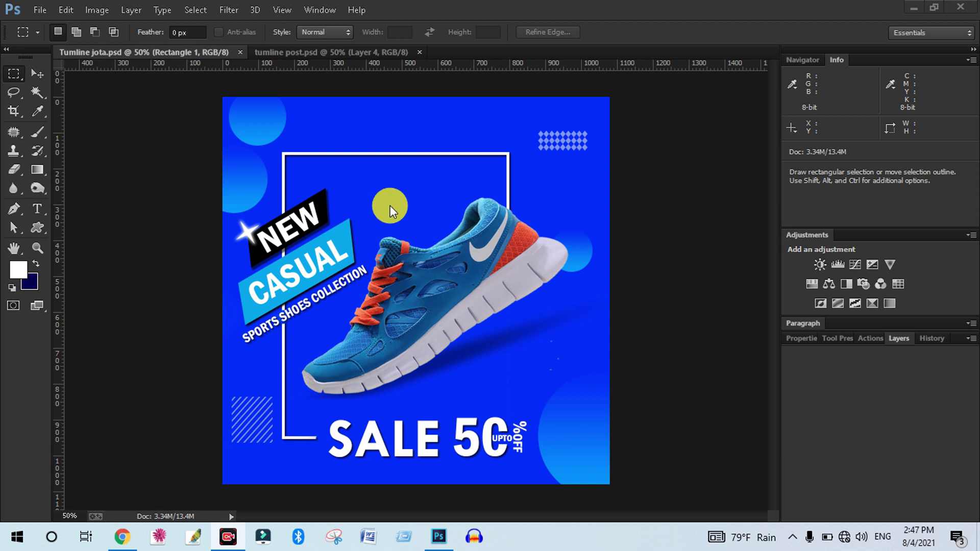
- Look at both open shoe poster documents, return to Tumline jota.psd, and select its blue background with the Move tool
left_click(321, 56)
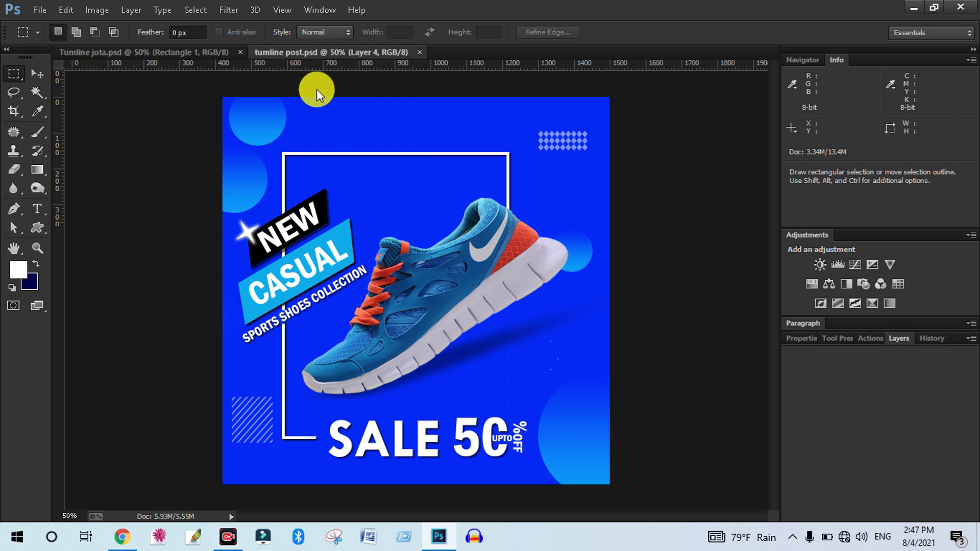
left_click(37, 73)
left_click(108, 53)
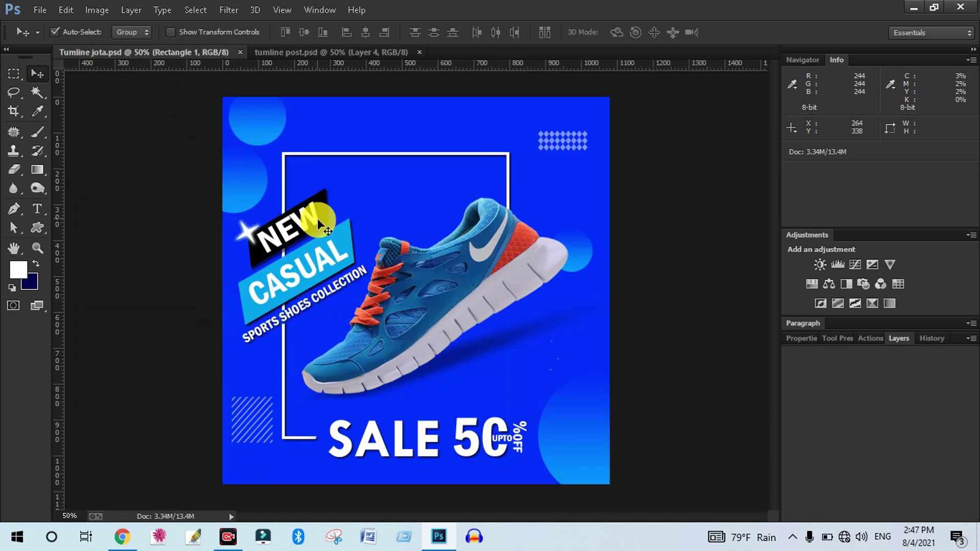
left_click(366, 113)
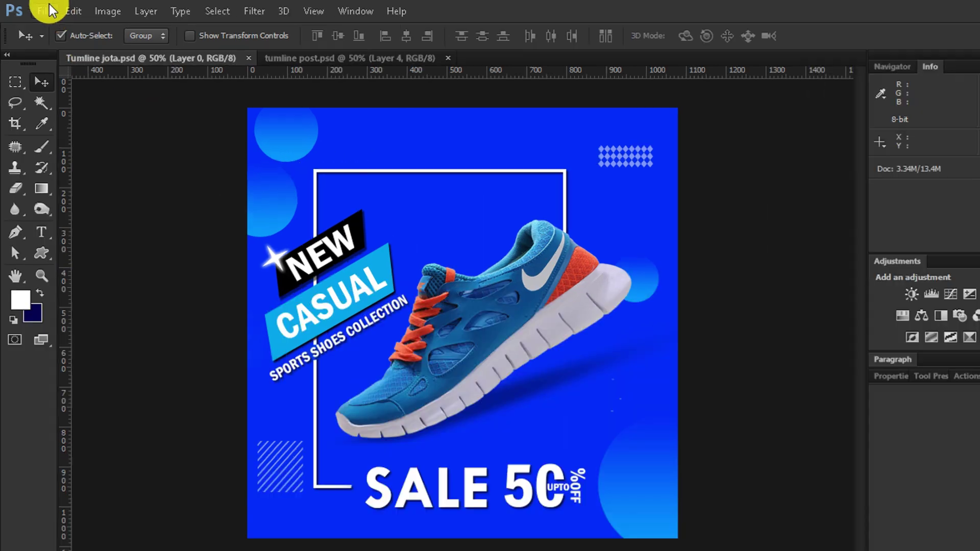
- Create a new 1080 × 1080 pixel document at 72 pixels/inch, in 8-bit RGB Color with a white background
left_click(41, 10)
left_click(219, 103)
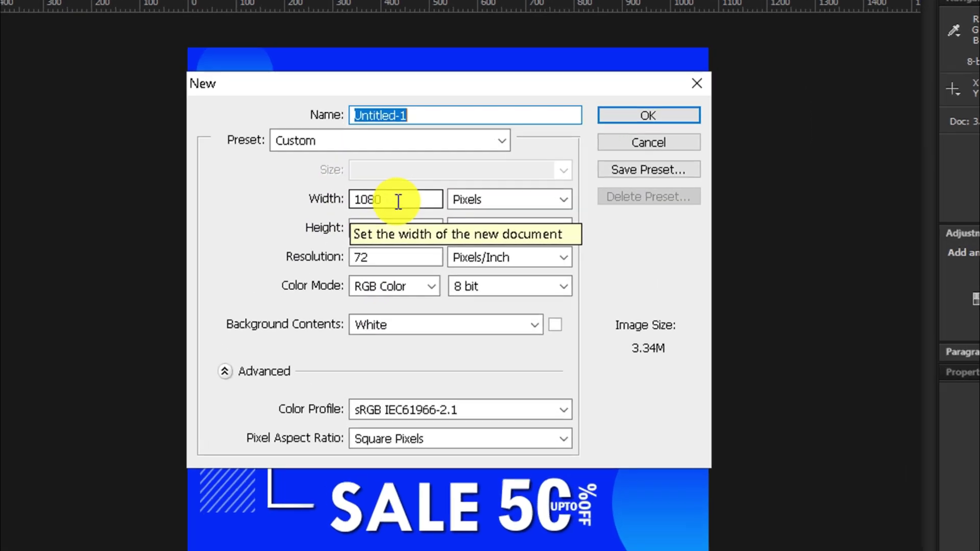
left_click(318, 214)
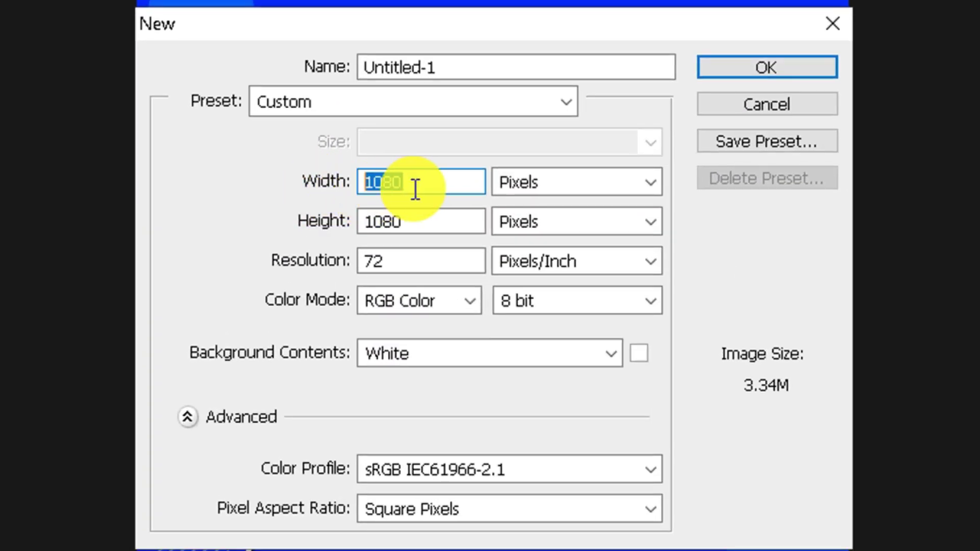
left_click_drag(427, 219, 376, 221)
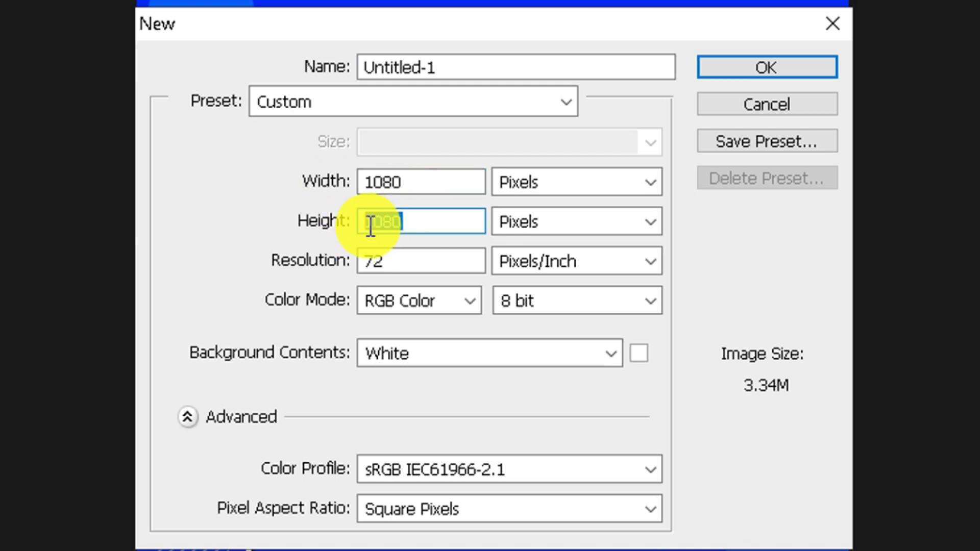
left_click_drag(393, 269, 337, 269)
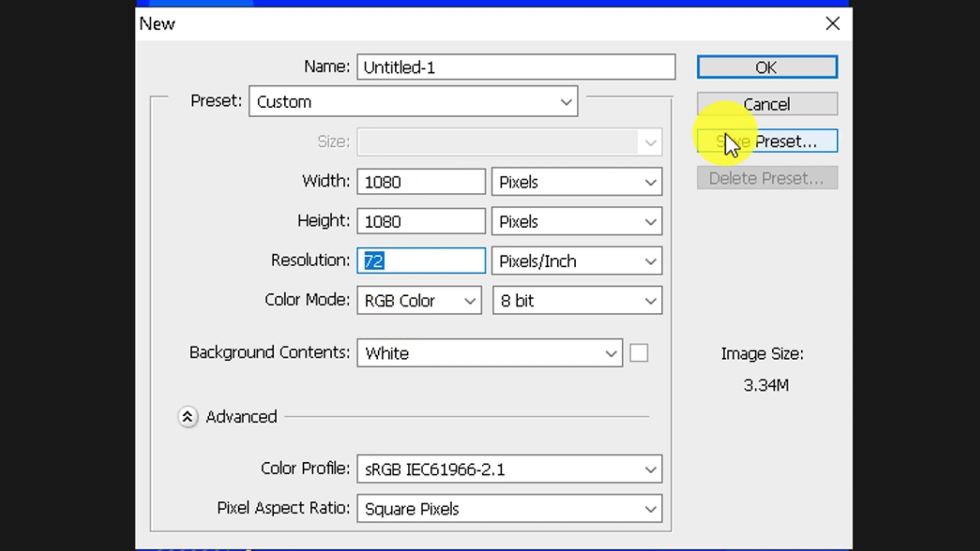
left_click(760, 65)
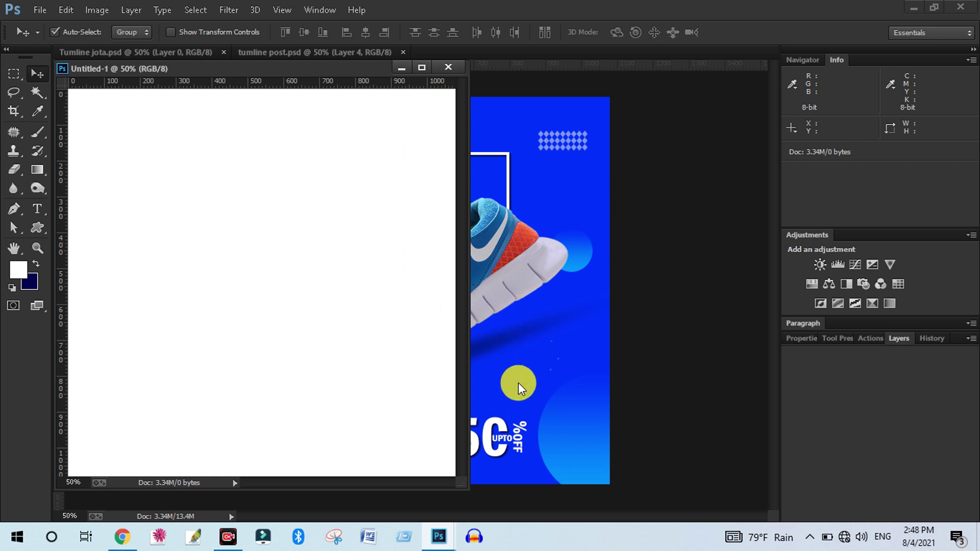
- Set the background colour to the blue #002aff sampled from the poster and fill the new canvas with it
left_click(30, 281)
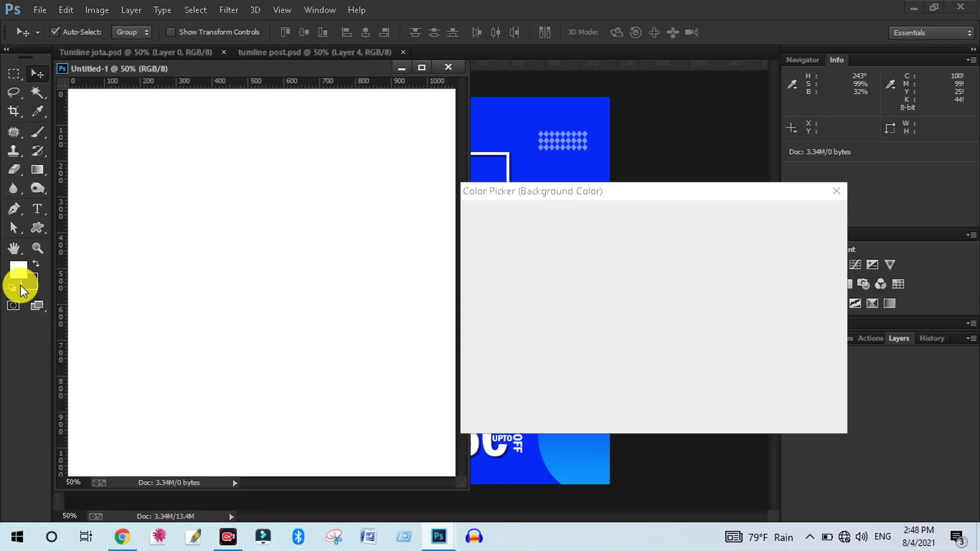
mouse_move(620, 281)
left_mouse_down()
mouse_move(650, 286)
mouse_move(644, 263)
mouse_move(673, 225)
left_mouse_up()
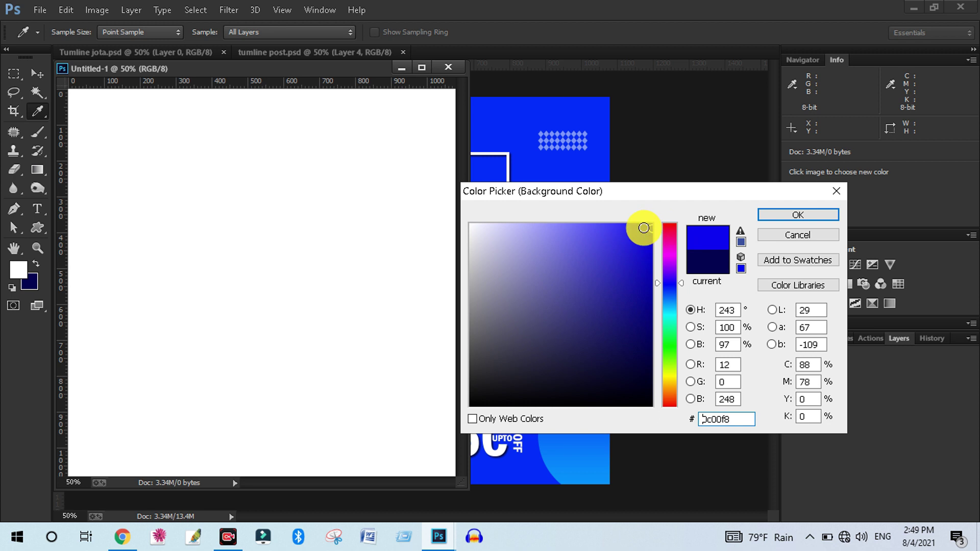
left_click(508, 146)
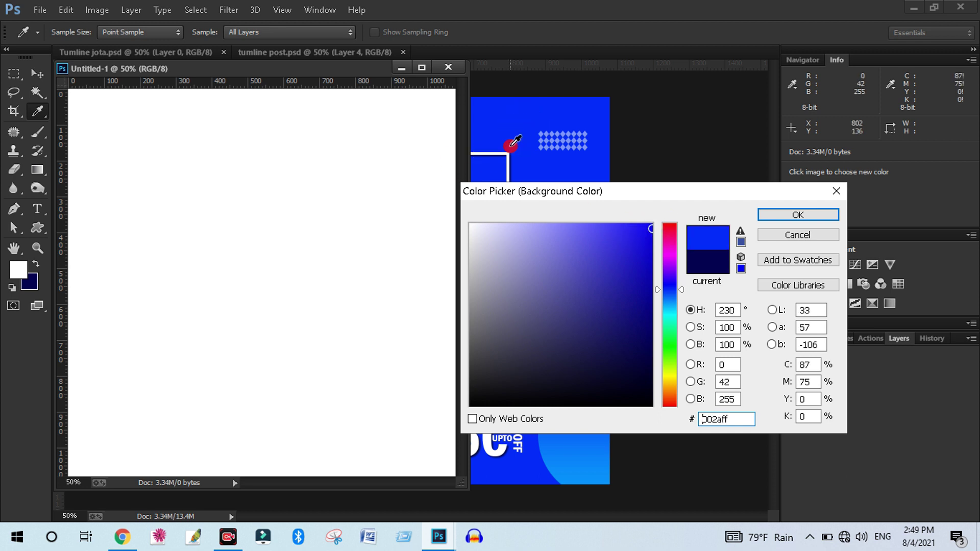
left_click(831, 223)
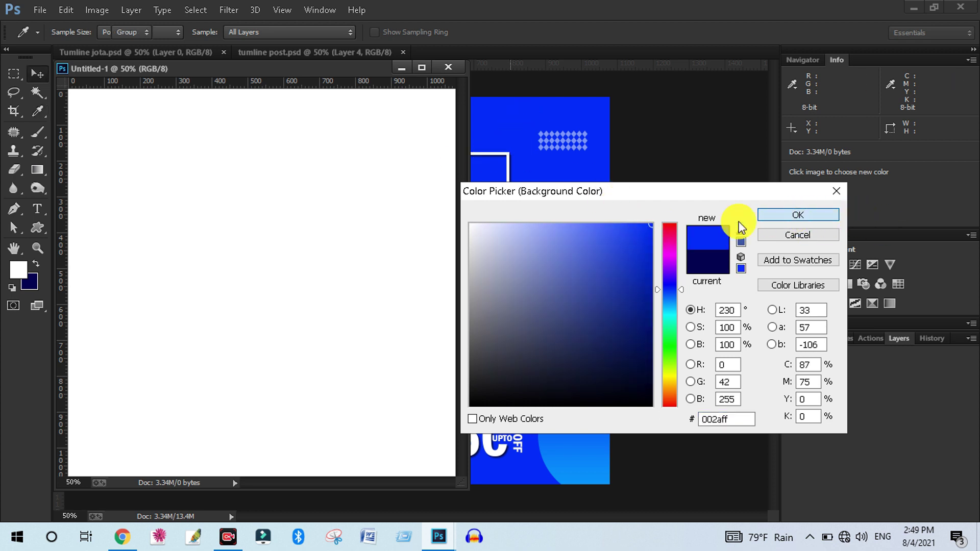
key("v")
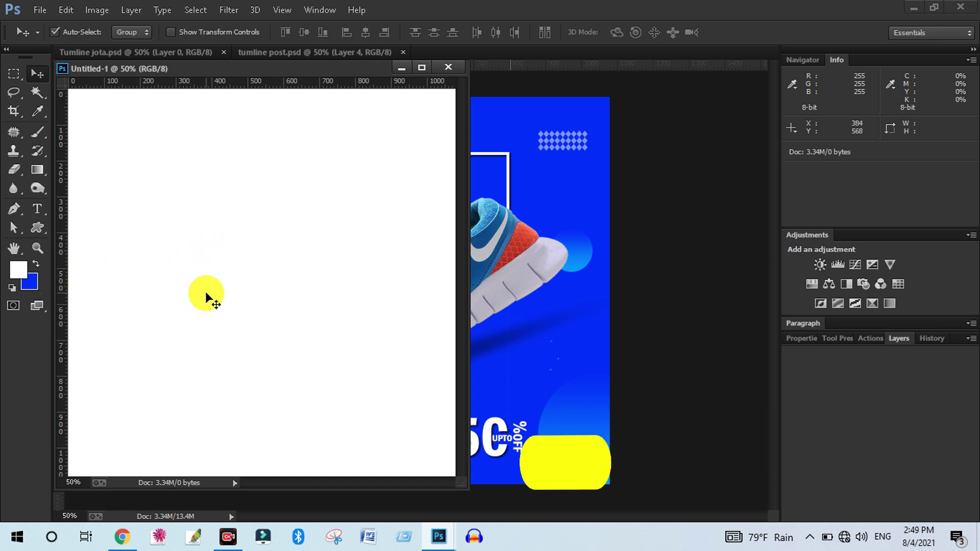
key("ctrl+BackSpace")
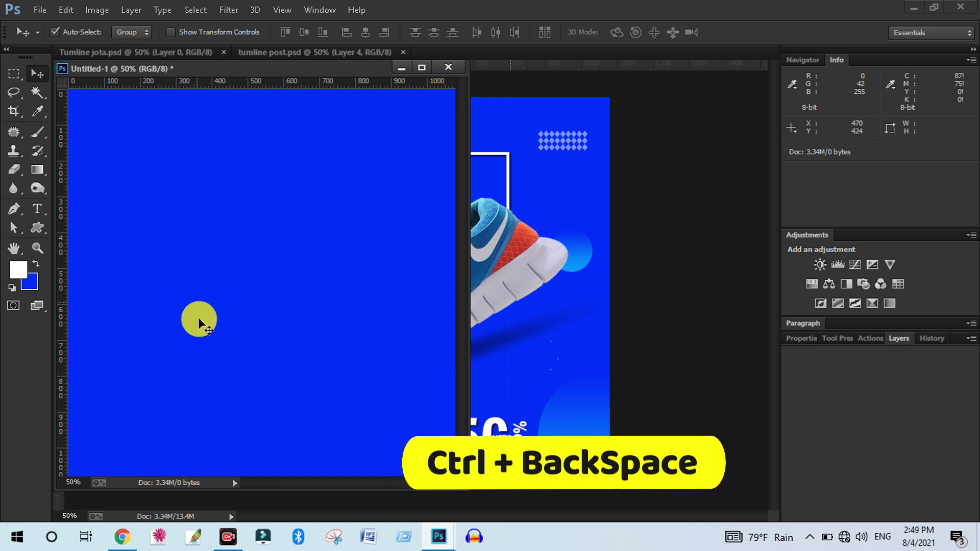
- Move the new document's window aside and minimize it, and select the shoe in the Tumline jota.psd poster
left_click_drag(265, 68, 364, 206)
left_click(402, 114)
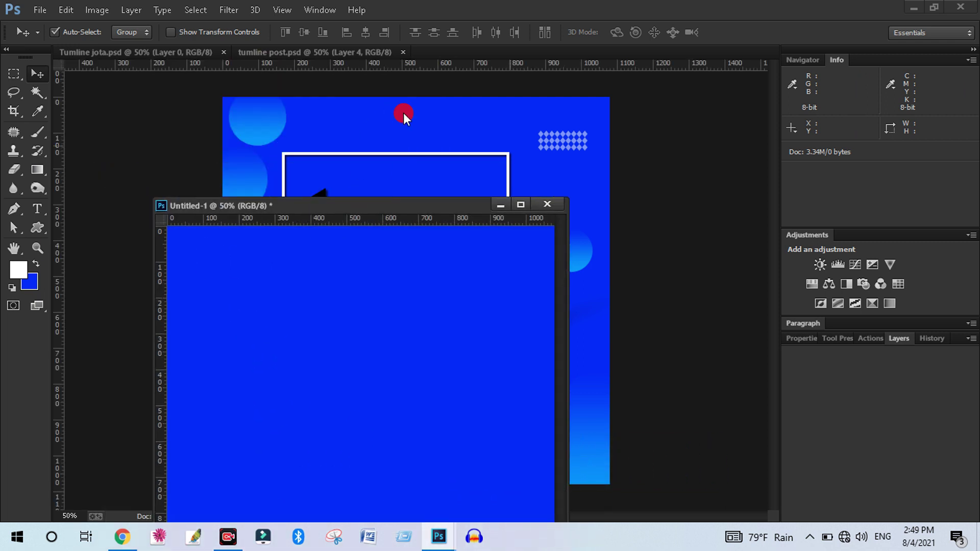
left_click(504, 205)
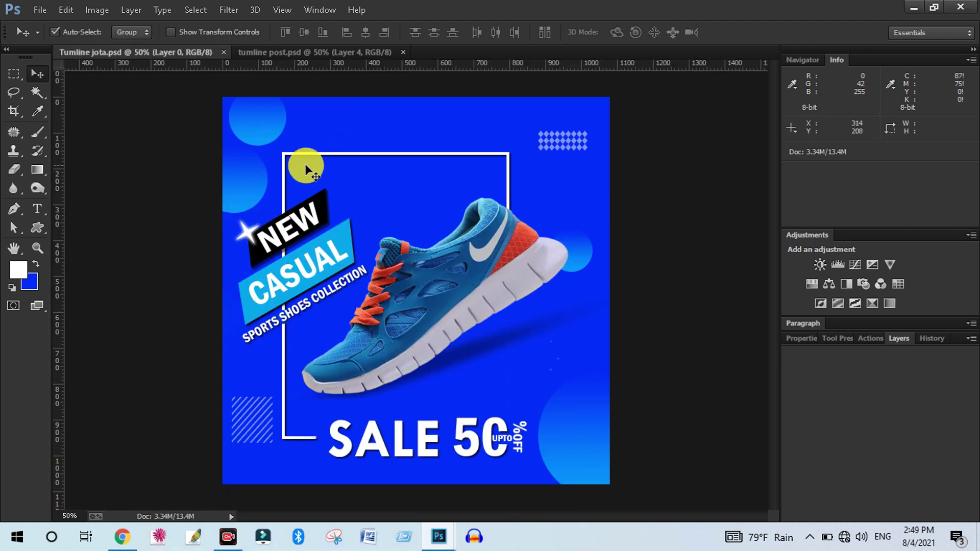
left_click(436, 276)
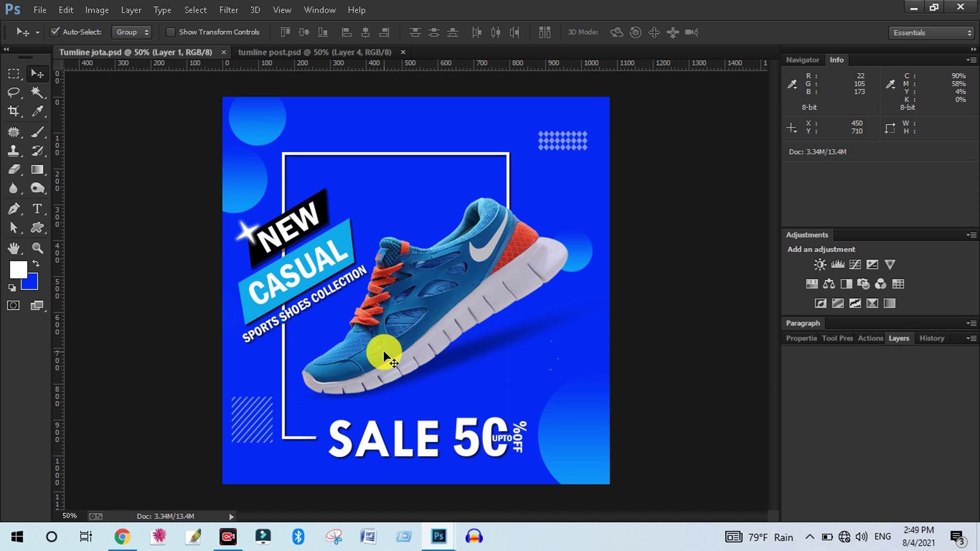
- Switch to Chrome and review the Google web results for "shoes png free download"
left_click(128, 540)
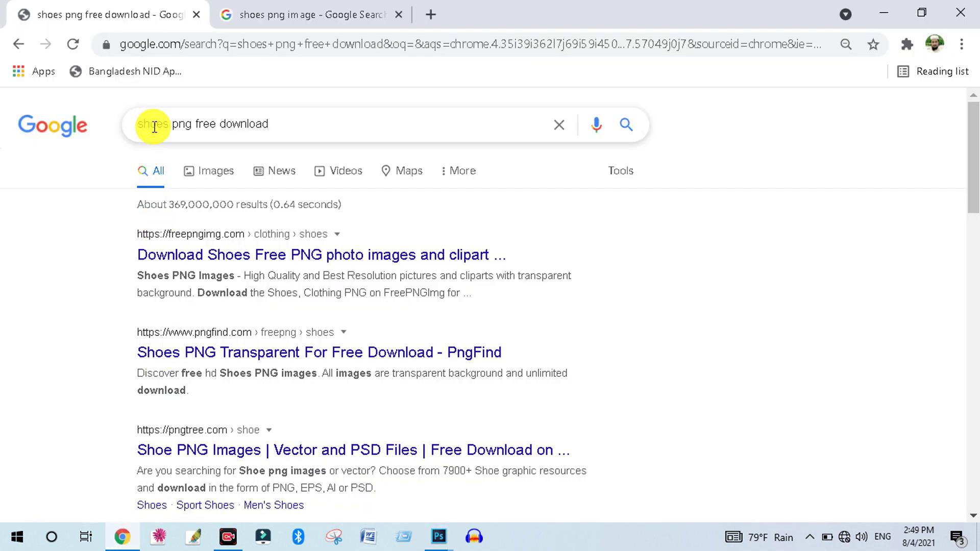
left_click(277, 124)
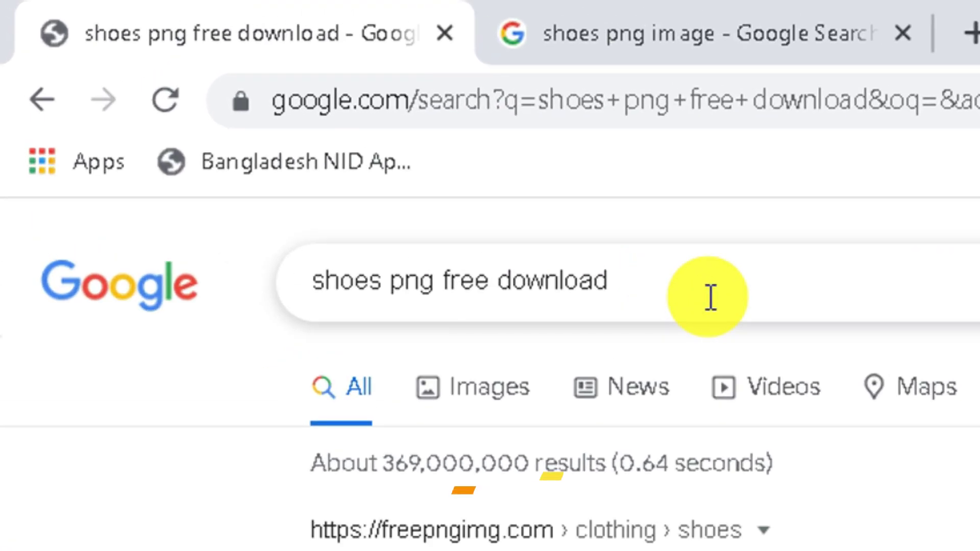
left_click_drag(610, 282, 292, 292)
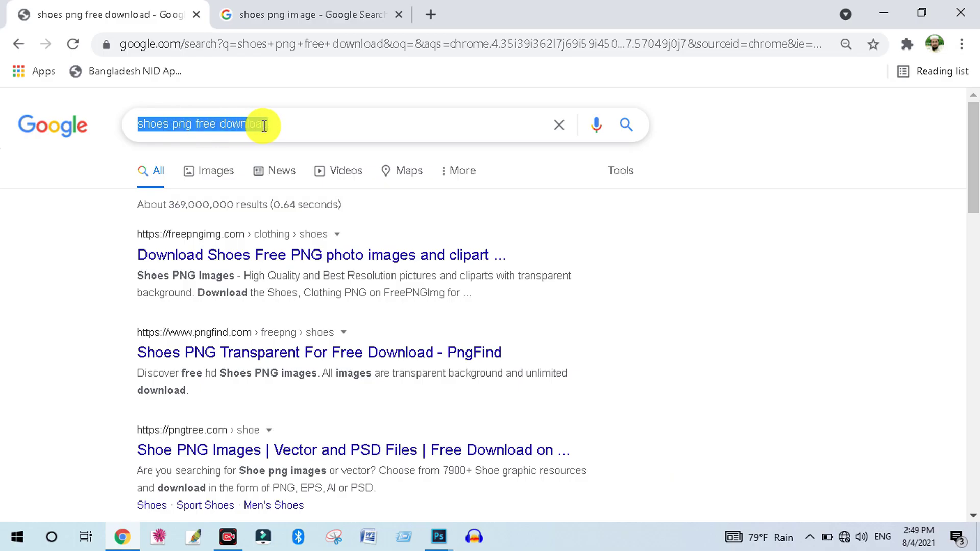
left_click(298, 125)
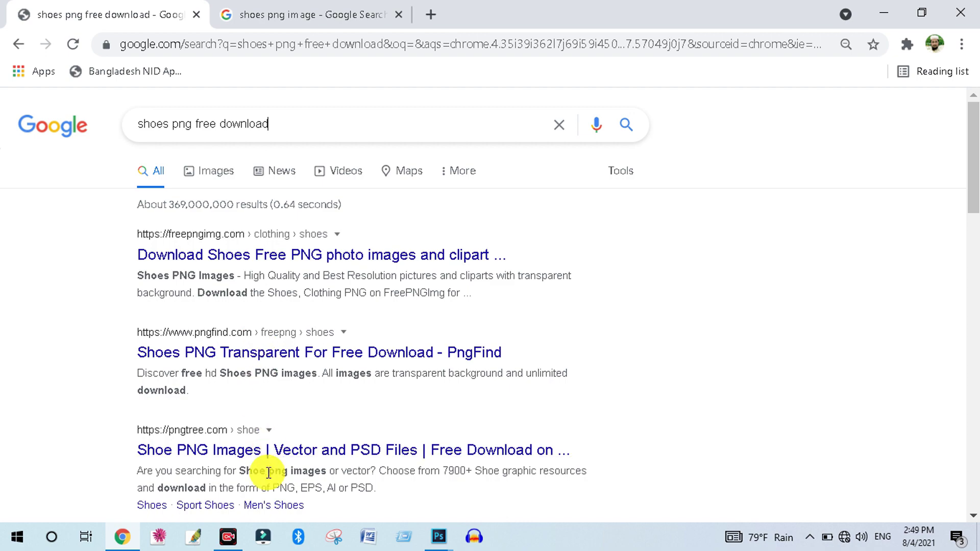
scroll(276, 444, "down", 5)
scroll(258, 237, "up", 5)
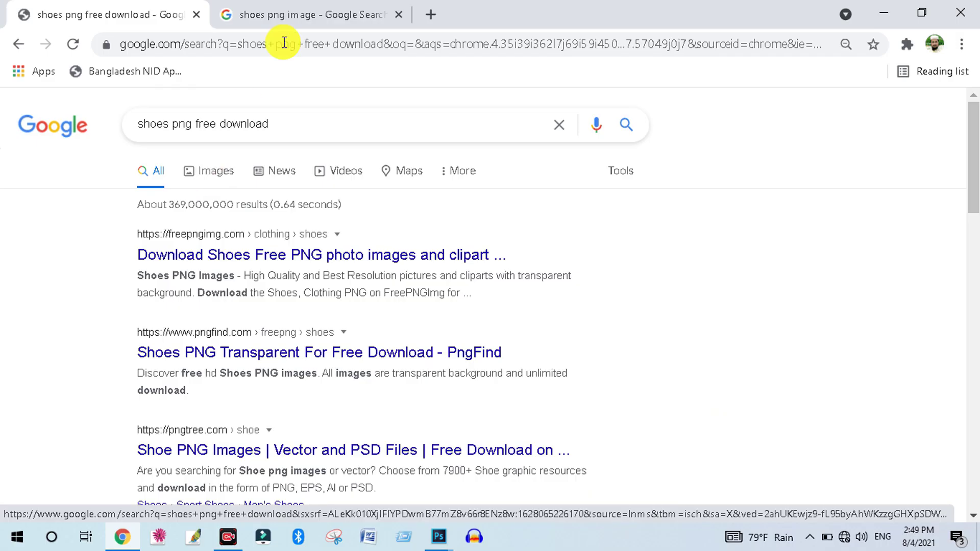
- Browse the Google Images results for "shoes png image" and switch back to the Tumline jota.psd poster in Photoshop
left_click(724, 35)
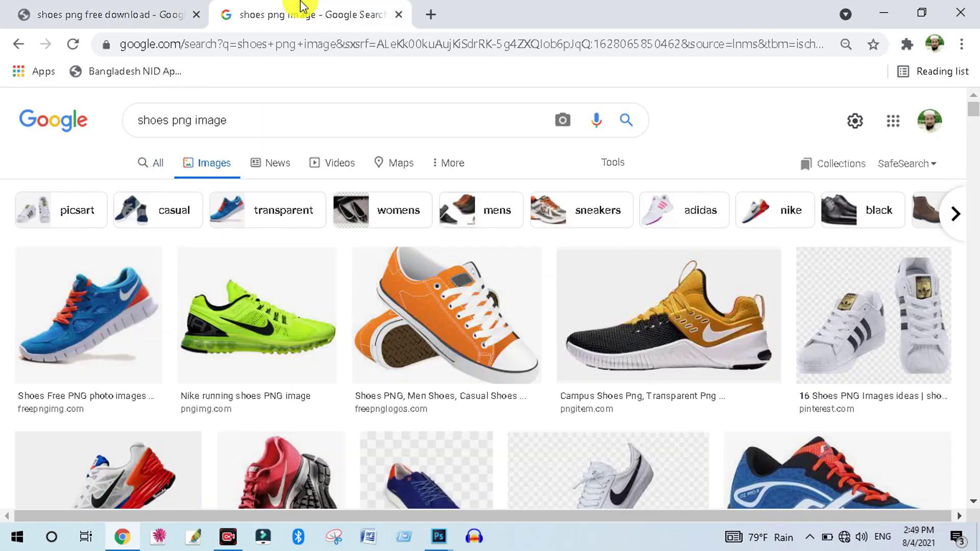
scroll(584, 295, "down", 20)
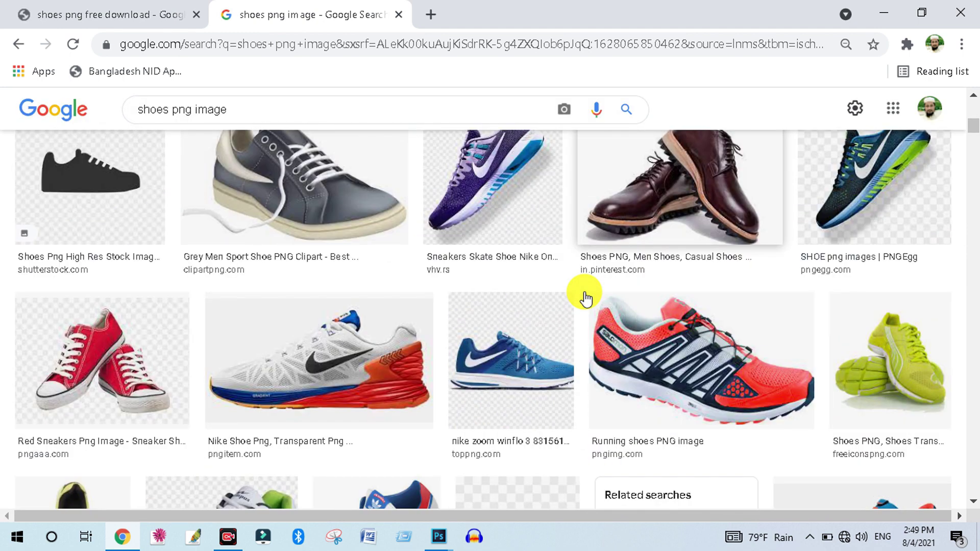
scroll(582, 291, "up", 15)
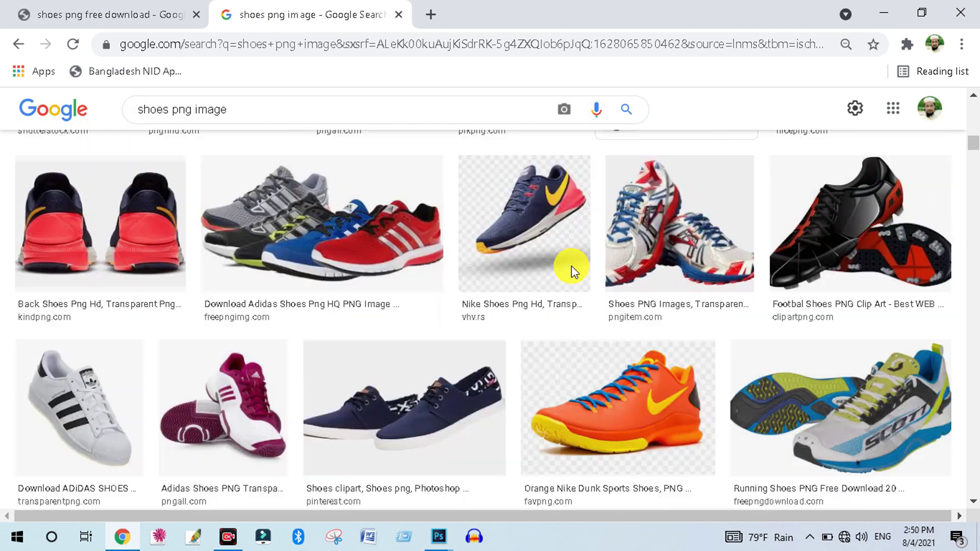
scroll(571, 266, "up", 5)
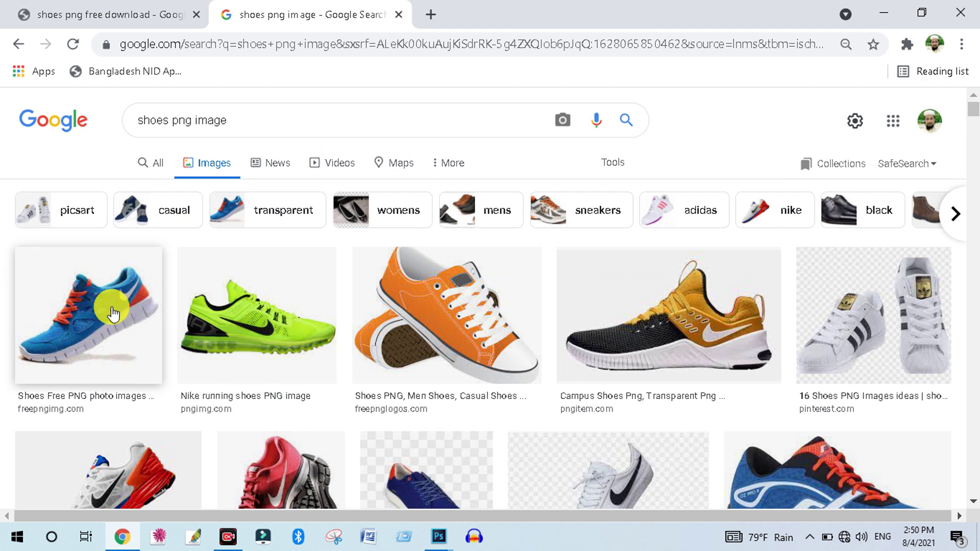
mouse_move(439, 536)
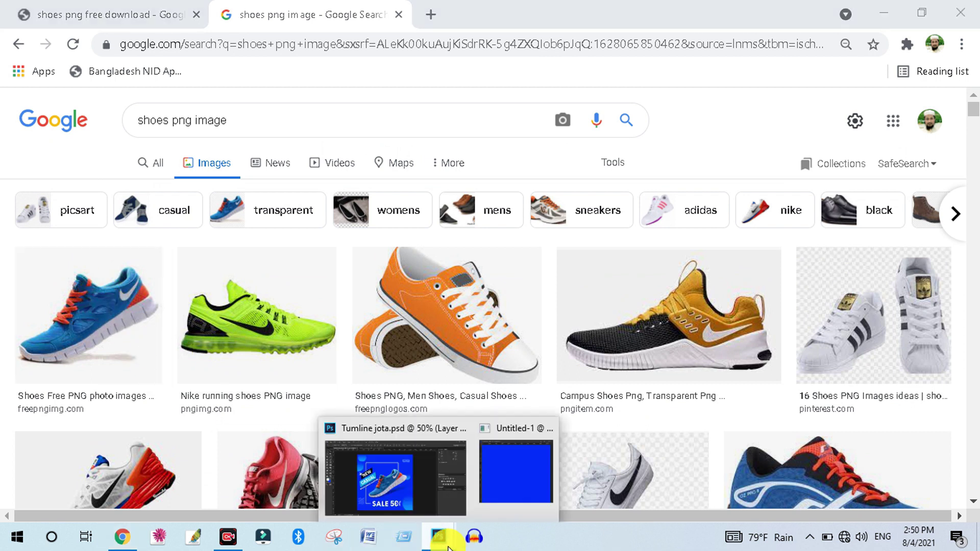
left_click(448, 495)
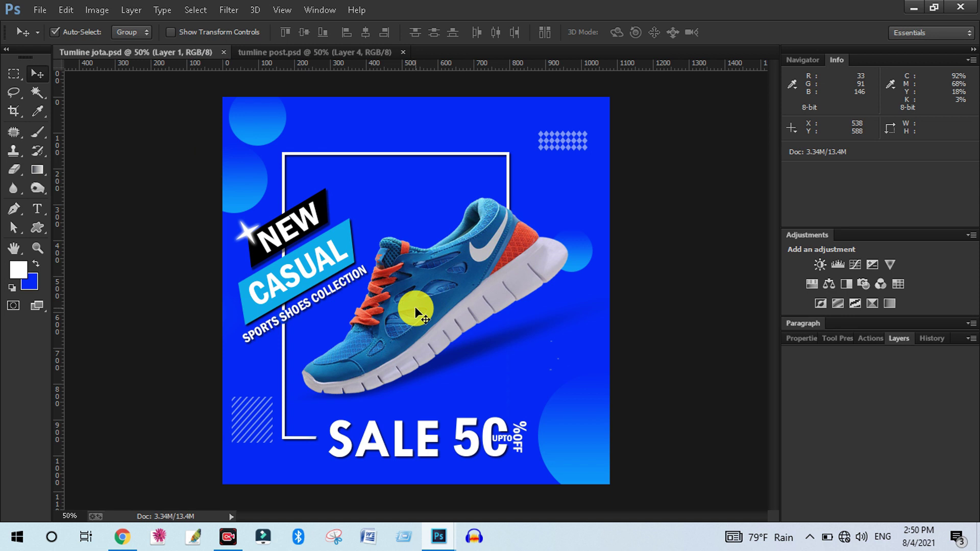
key("ctrl+t")
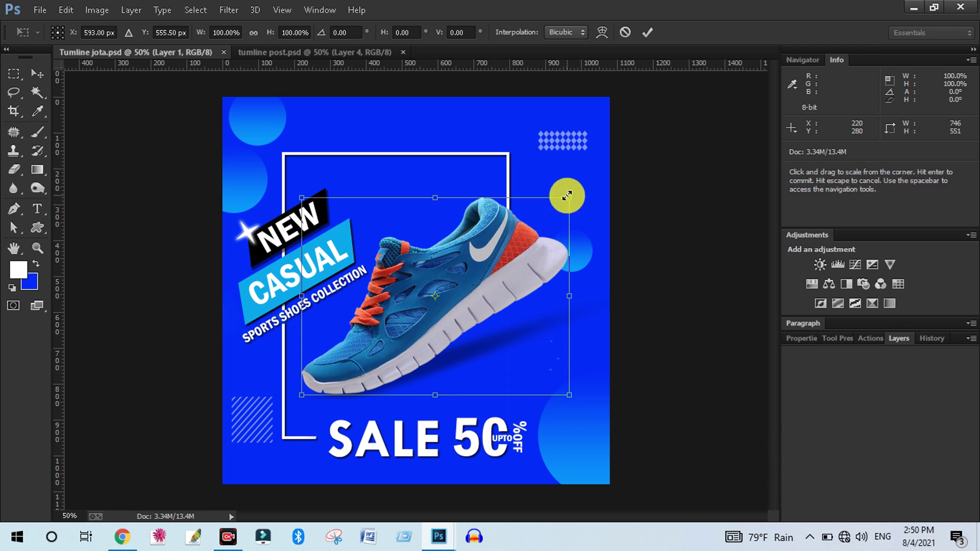
left_click_drag(569, 192, 562, 213)
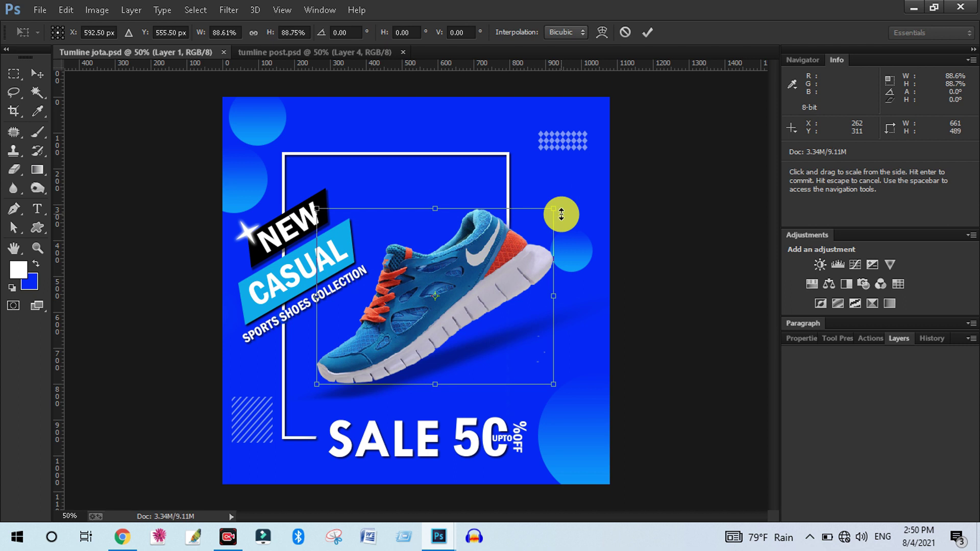
key("Escape")
- Try to distort the blue shoe from the lower-left corner of its transform box
key("ctrl+t")
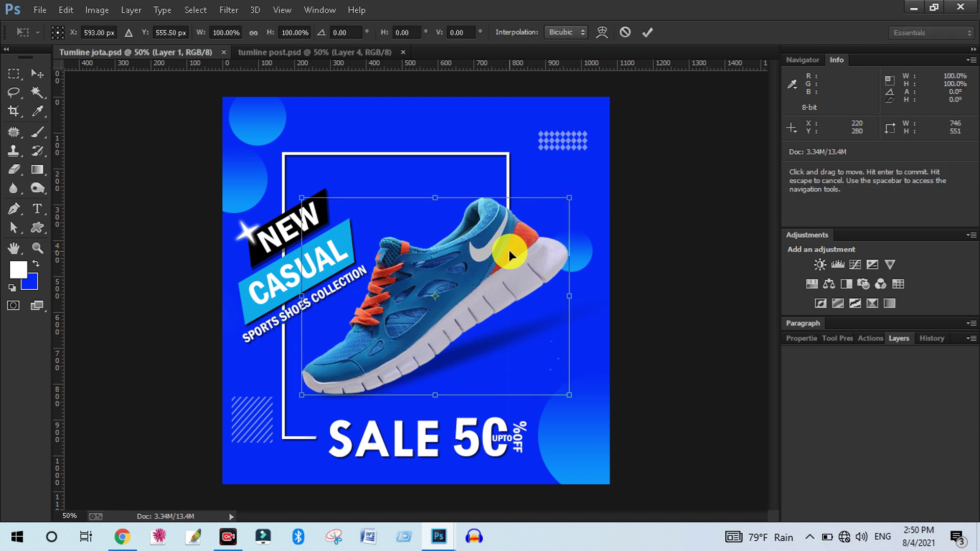
right_click(509, 250)
left_click(558, 333)
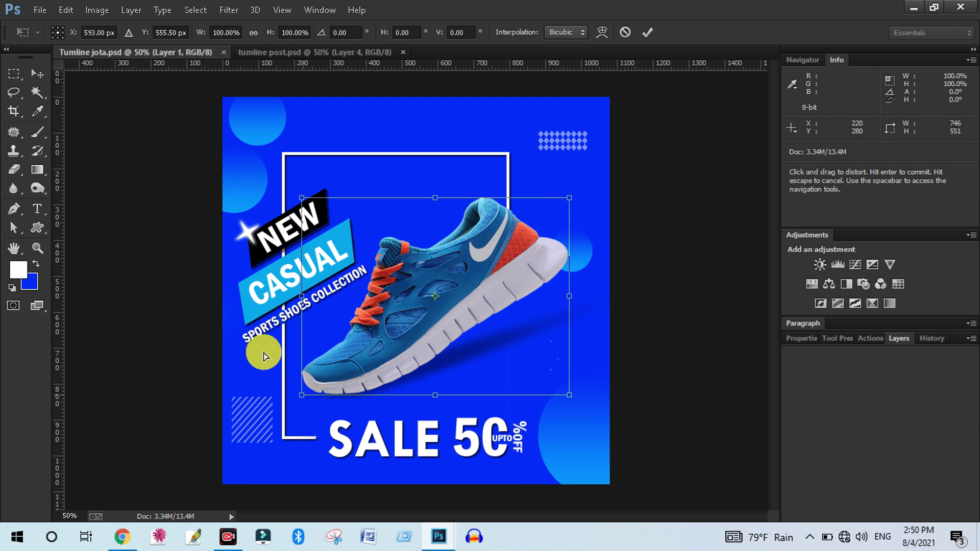
mouse_move(302, 395)
left_mouse_down()
mouse_move(247, 324)
mouse_move(385, 416)
mouse_move(389, 400)
mouse_move(308, 396)
left_mouse_up()
key("Return")
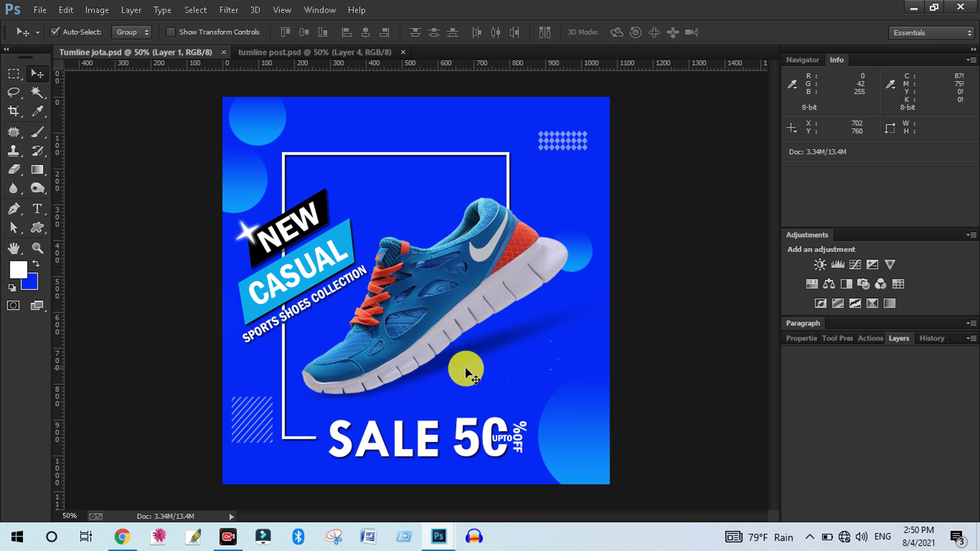
- Select the shadow beneath the shoe, undo its trial move, and show the poster's layer list
left_click_drag(487, 363, 518, 383)
key("ctrl+z")
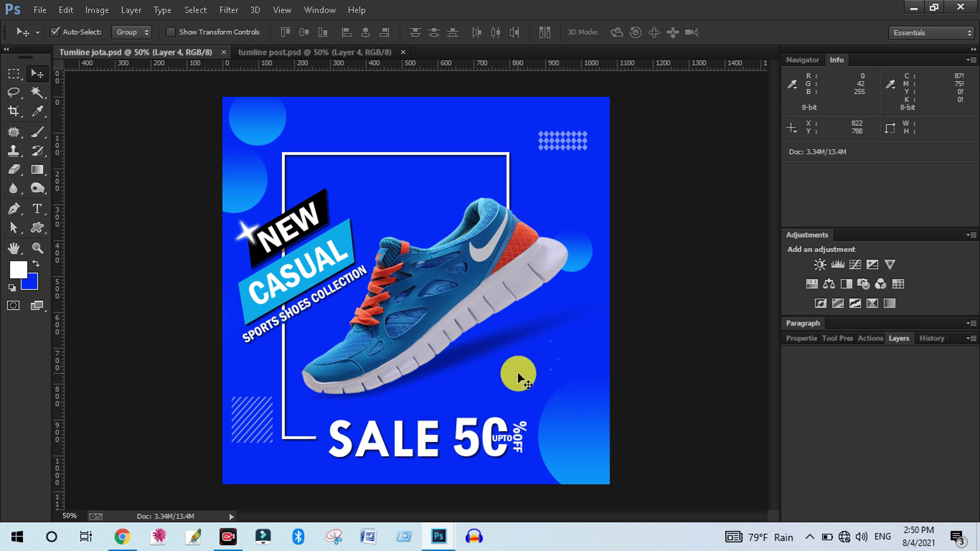
left_click(897, 339)
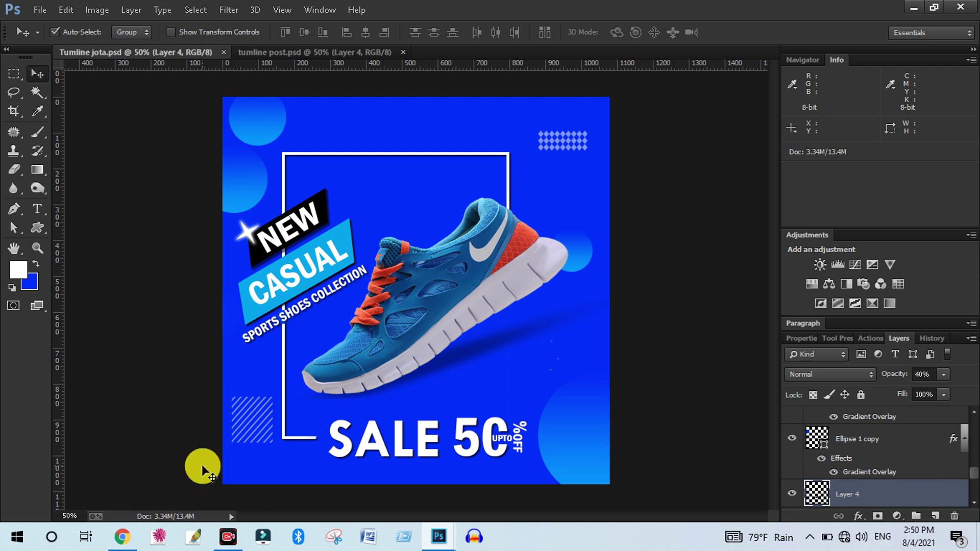
- Create a new document with the preset settings and add an empty layer for brush painting
key("ctrl+n")
key("Return")
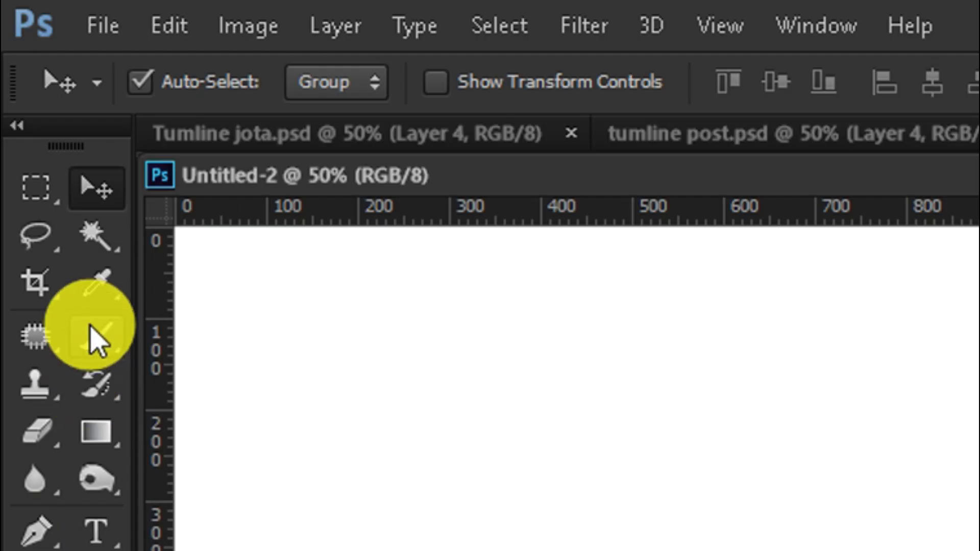
left_click(37, 131)
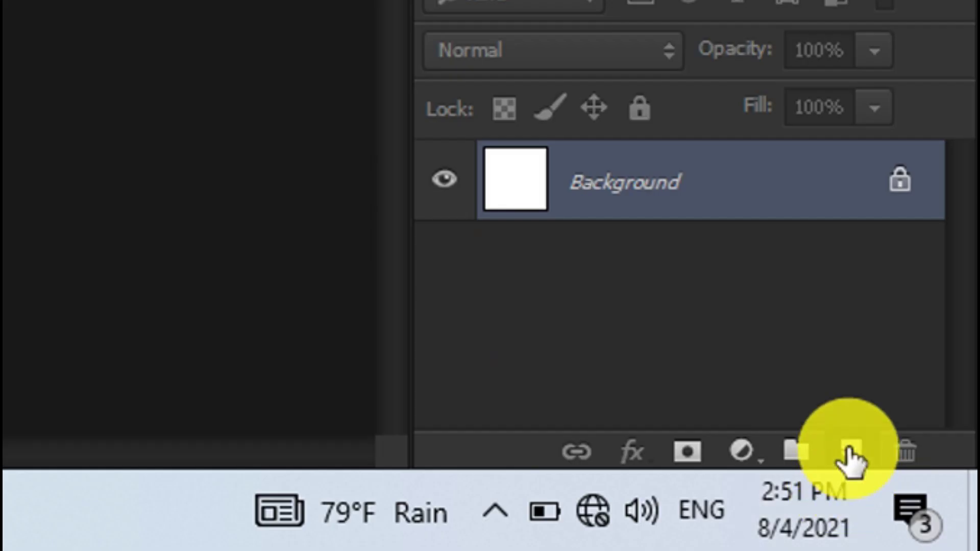
left_click(935, 516)
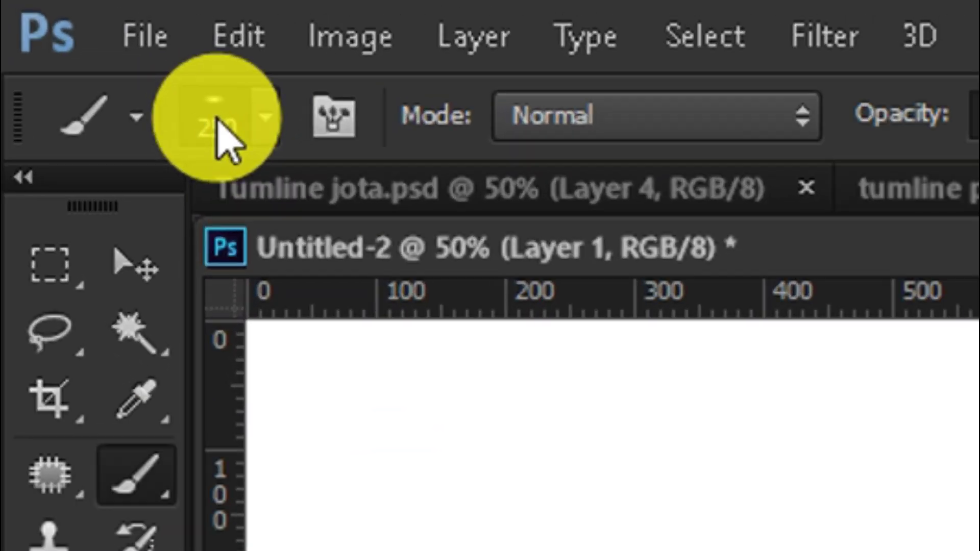
- Try brush sizes of 5000, 90 and 198 px and dab once in white on the canvas
left_click(216, 120)
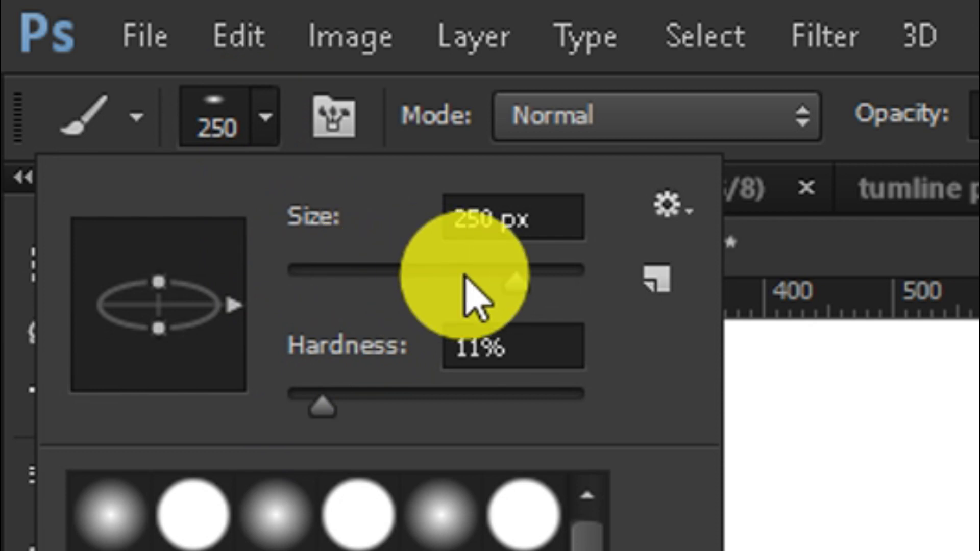
left_click_drag(526, 278, 572, 299)
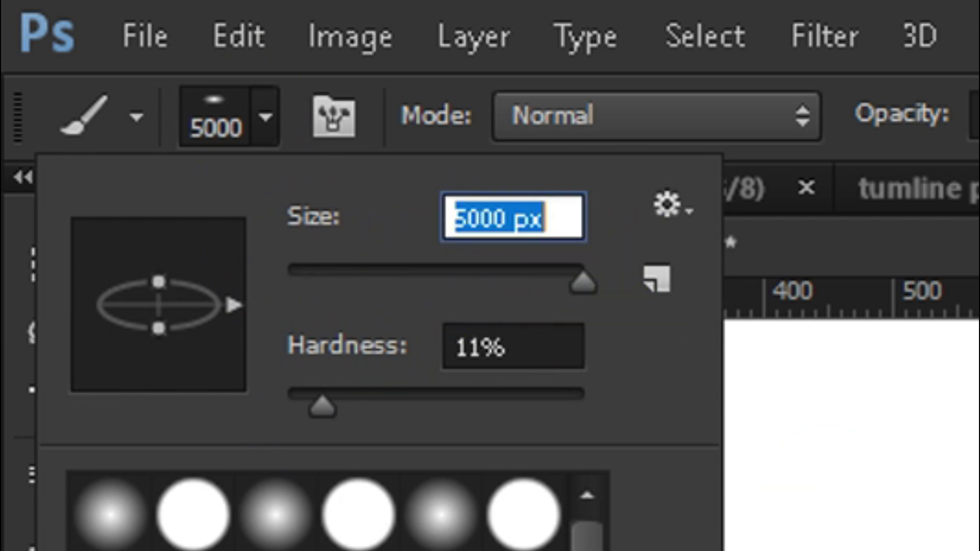
left_click_drag(516, 284, 420, 284)
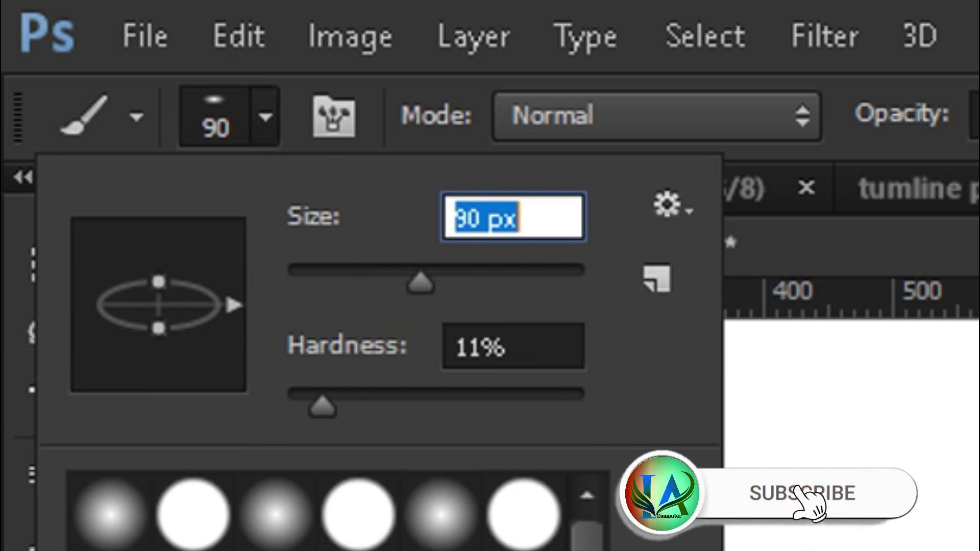
left_click(506, 271)
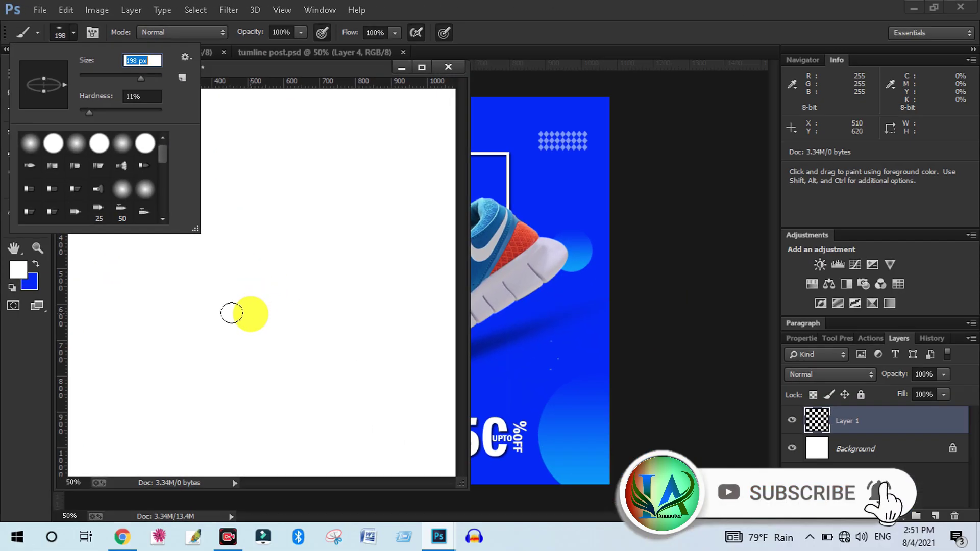
left_click(236, 317)
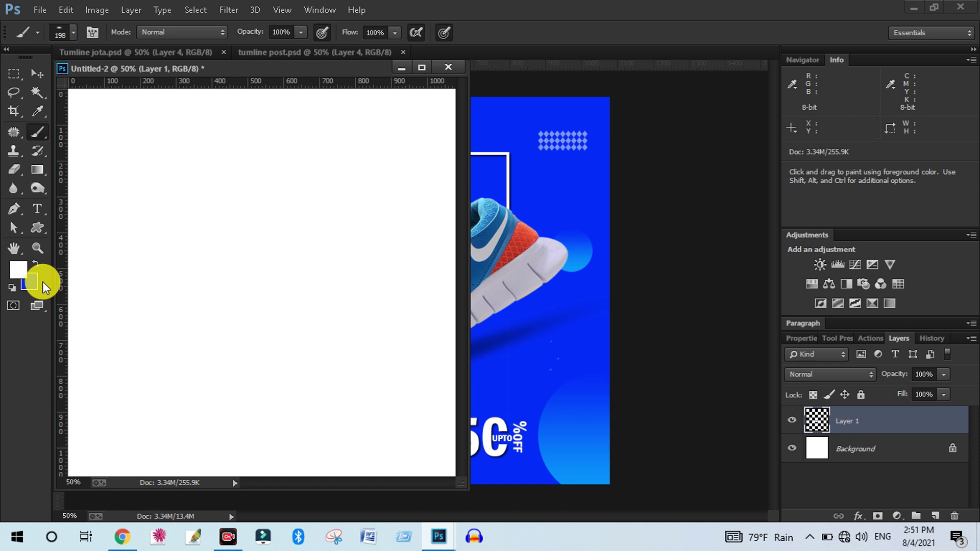
- Set the foreground color to black (000000)
left_click(17, 270)
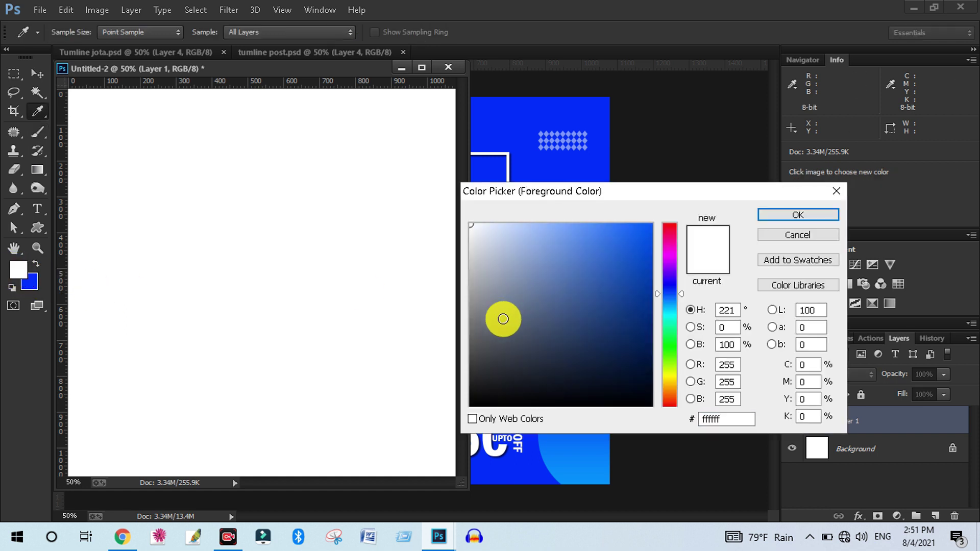
left_click_drag(504, 317, 440, 433)
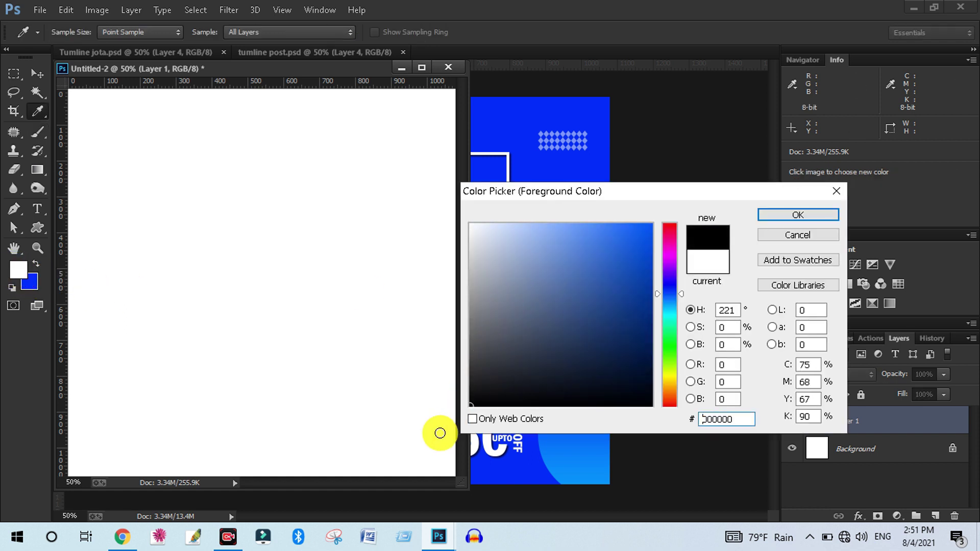
left_click(771, 217)
key("b")
left_click_drag(193, 285, 185, 281)
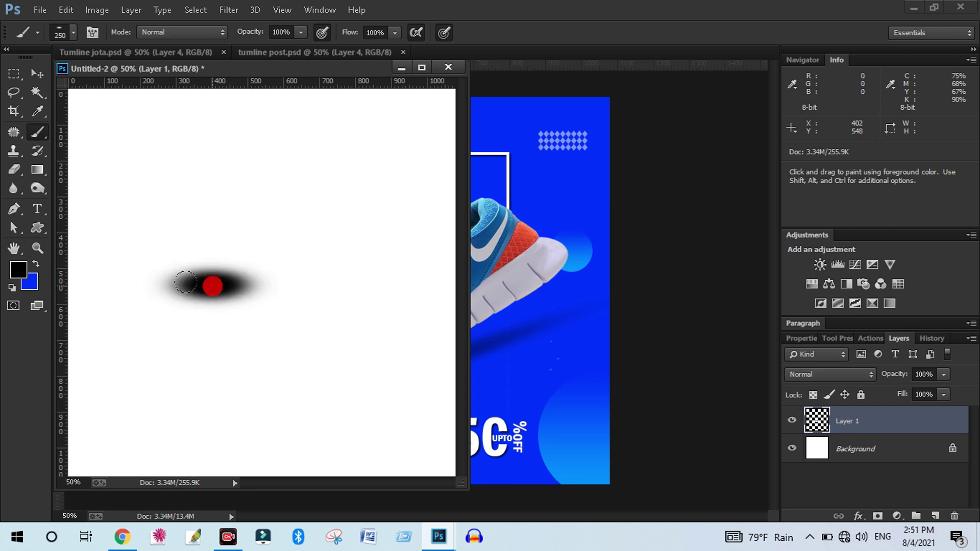
key("ctrl+z")
- Enlarge the flattened soft brush to 700 px and paint a black elliptical shadow across the middle of the canvas
key("bracketright")
key("bracketright")
key("bracketright")
key("bracketright")
key("bracketright")
key("bracketright")
key("bracketright")
key("bracketright")
key("bracketright")
key("bracketright")
key("bracketleft")
key("bracketleft")
key("bracketleft")
key("bracketleft")
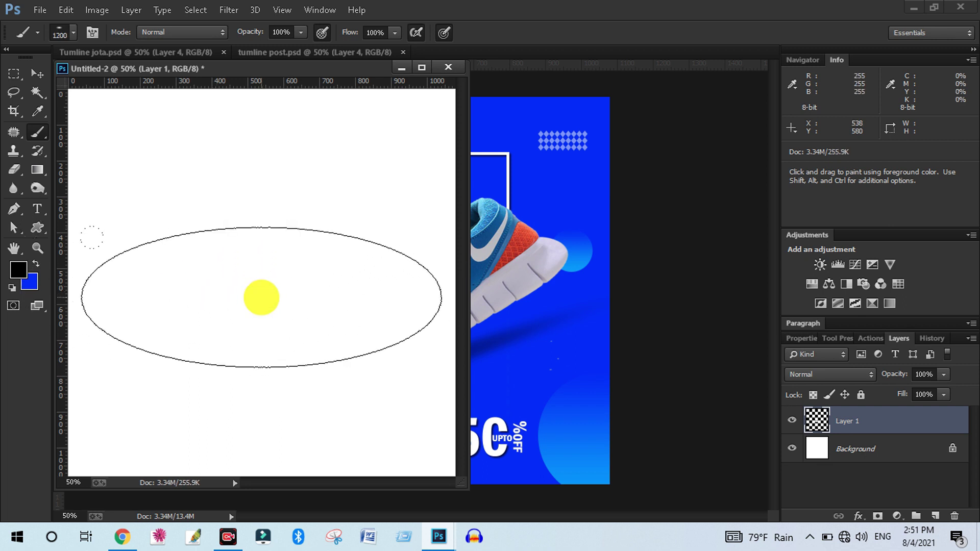
key("bracketleft")
key("bracketleft")
left_click(250, 296)
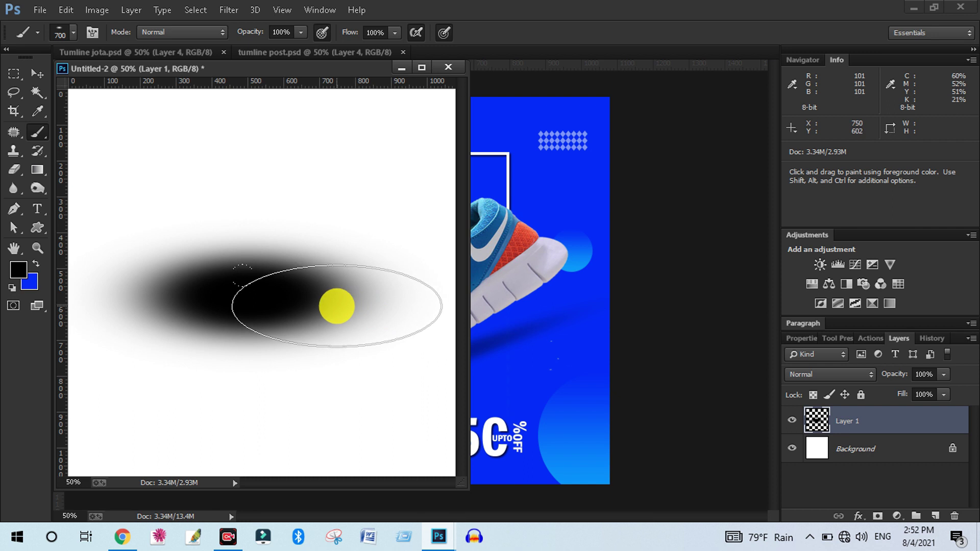
- Transform the painted shadow by rotating it -12.9° and squashing its height to about 44.67%
key("ctrl+t")
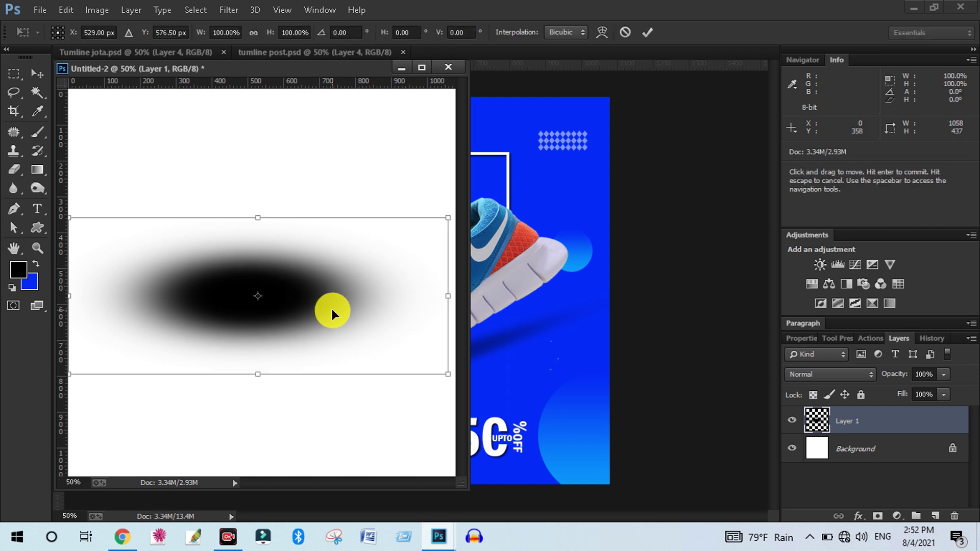
left_click_drag(256, 219, 258, 308)
left_click_drag(661, 306, 660, 270)
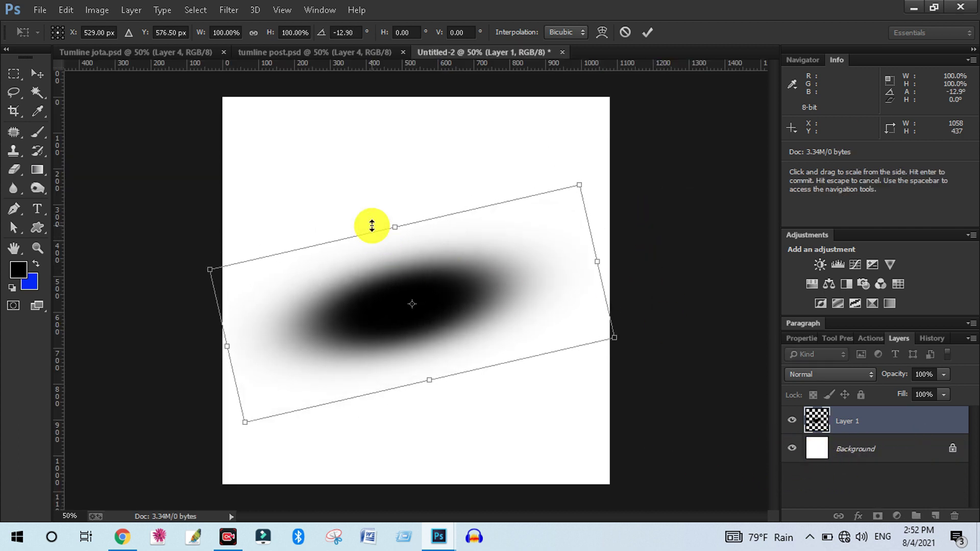
left_click_drag(386, 231, 412, 311)
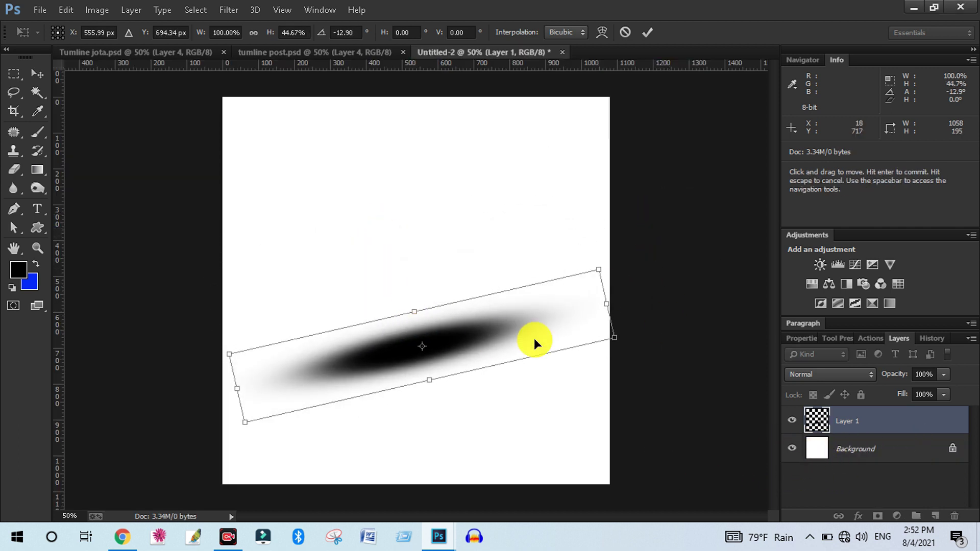
key("Return")
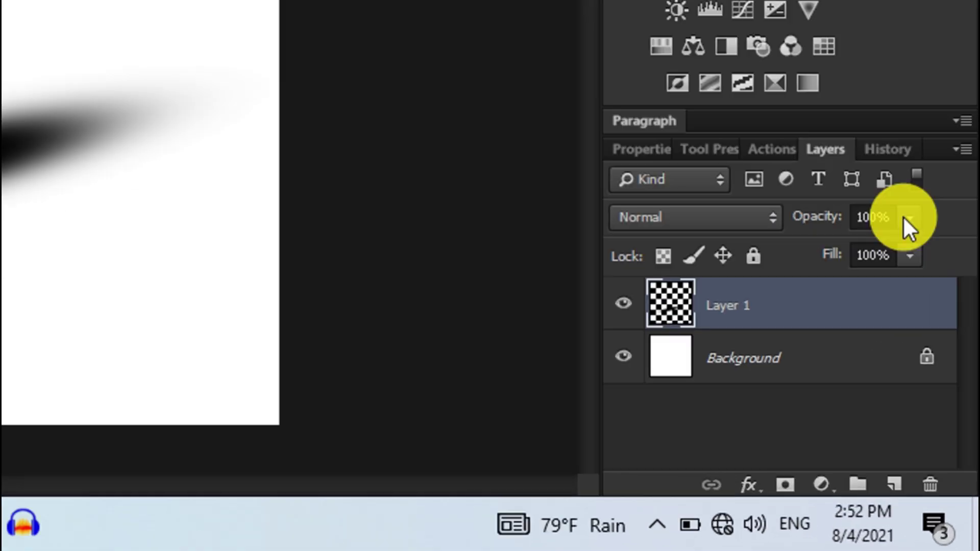
- Lower the shadow layer's opacity to 43%
left_click(944, 374)
left_click_drag(933, 391, 896, 391)
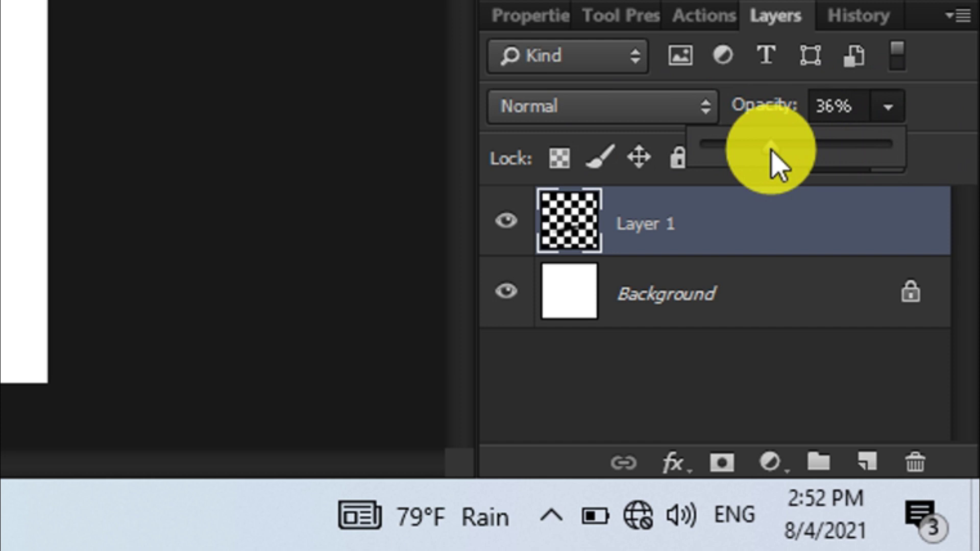
left_click_drag(771, 153, 783, 151)
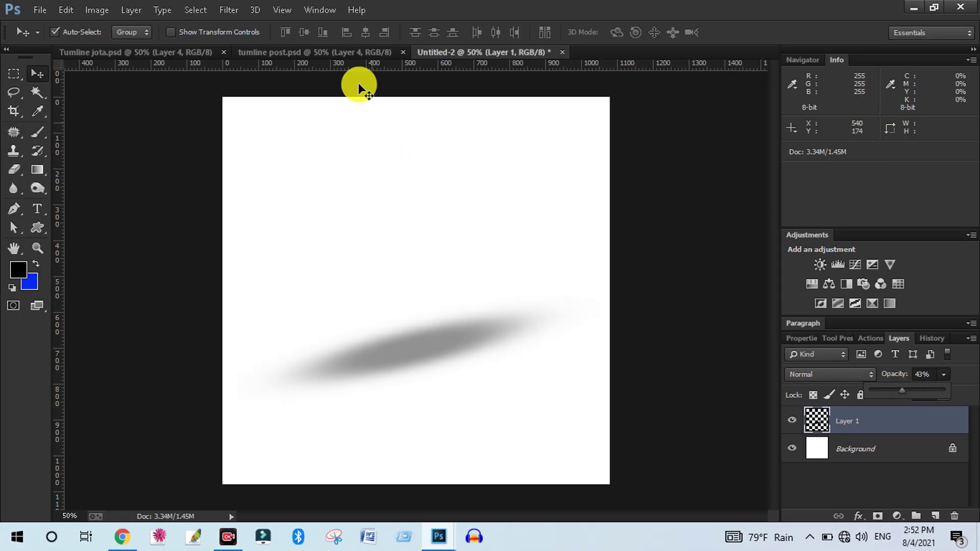
- Consult the Tumline jota.psd poster and draw a rectangle of about 700 × 850 px around the middle of the Untitled-2 canvas
left_click(161, 55)
left_click(161, 54)
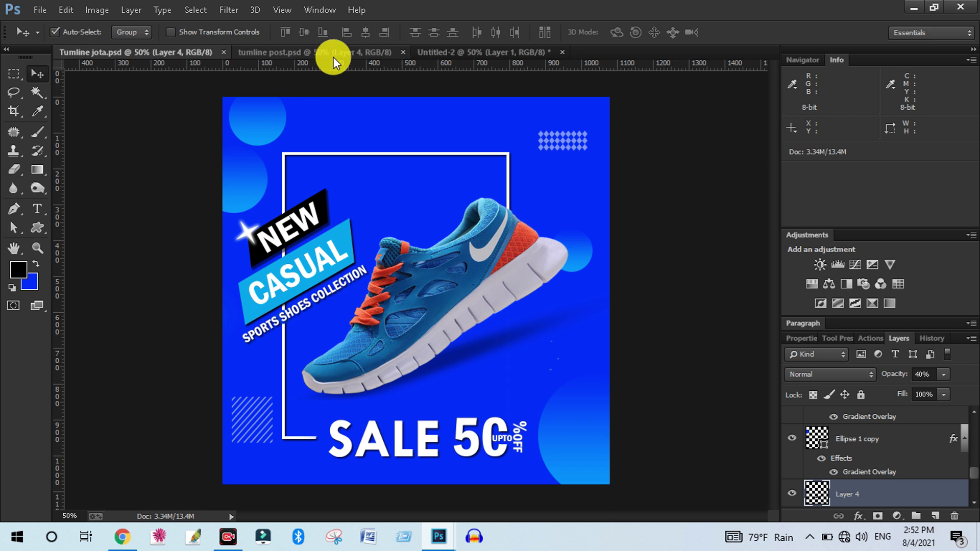
left_click(474, 49)
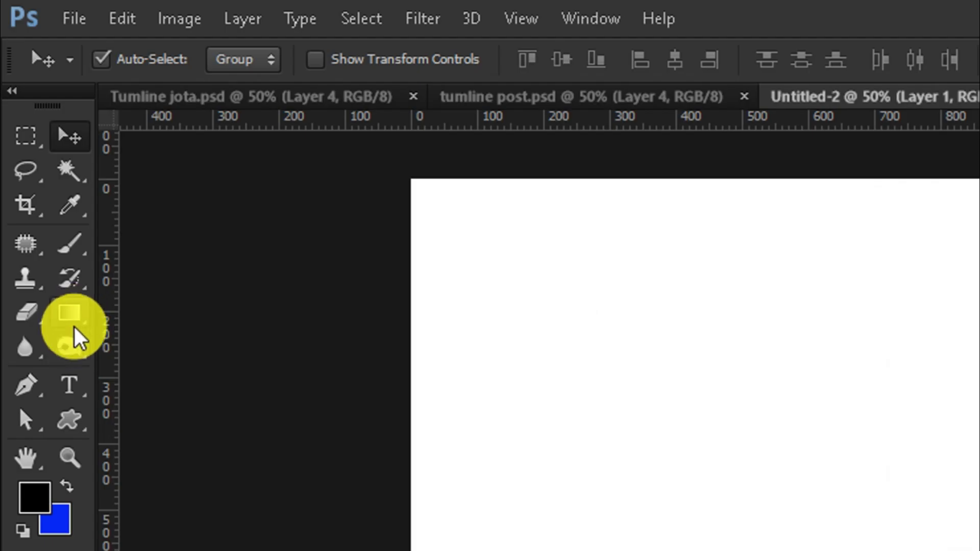
right_click(75, 420)
left_click(205, 418)
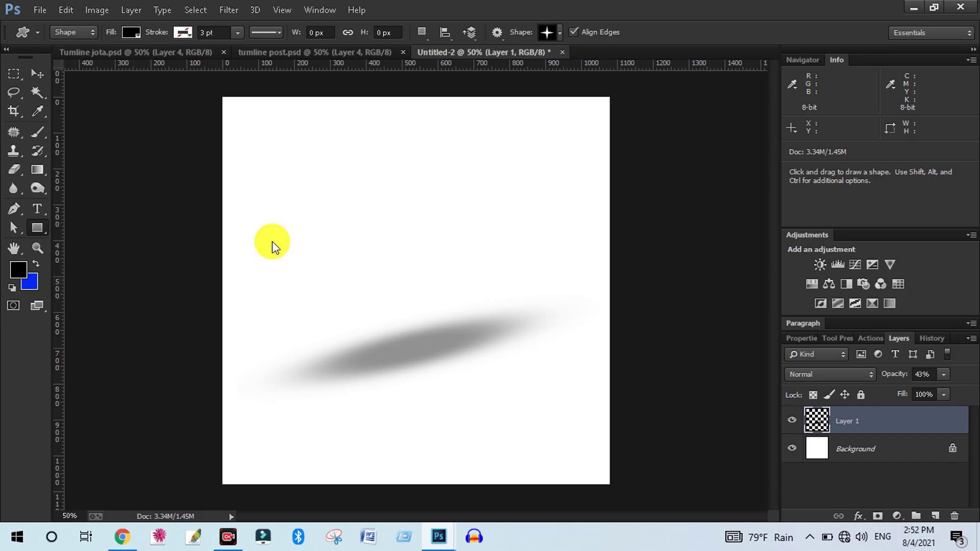
left_click_drag(273, 146, 525, 450)
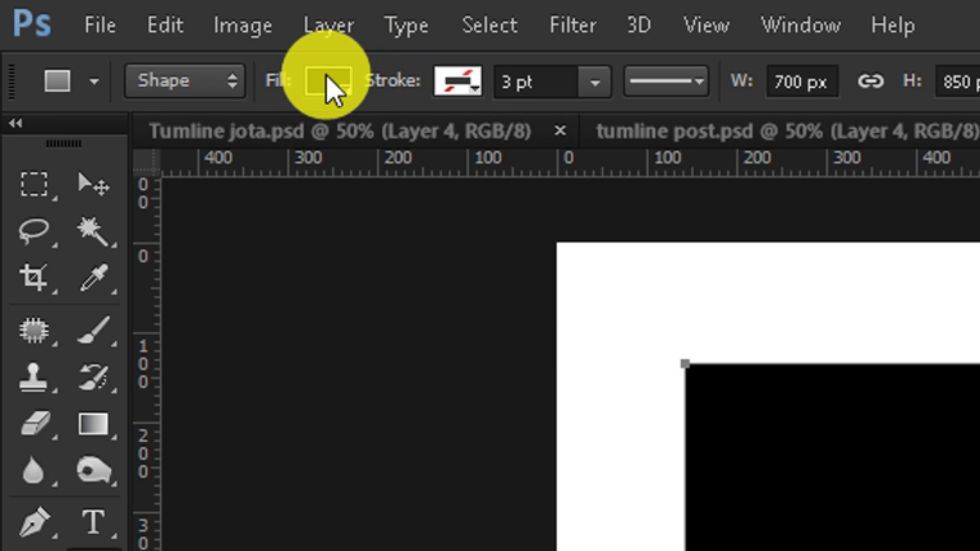
- Give the rectangle no fill and a 5 pt Pure Cyan Blue stroke, and deselect it with the Move tool
left_click(131, 33)
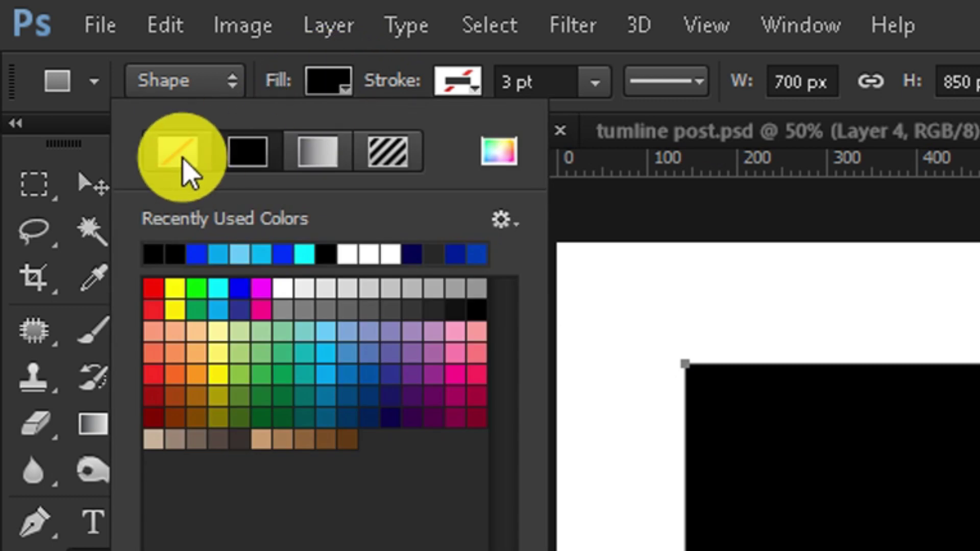
left_click(181, 154)
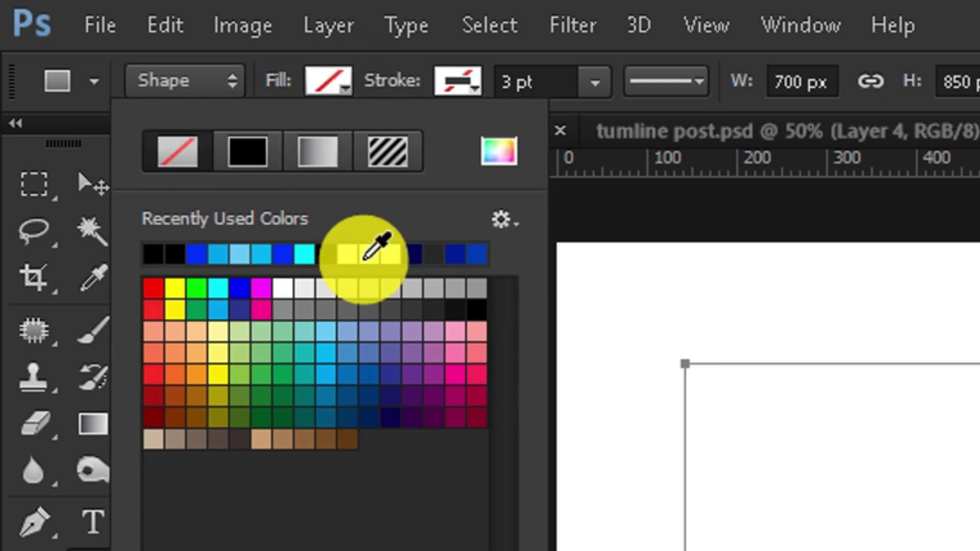
left_click(449, 84)
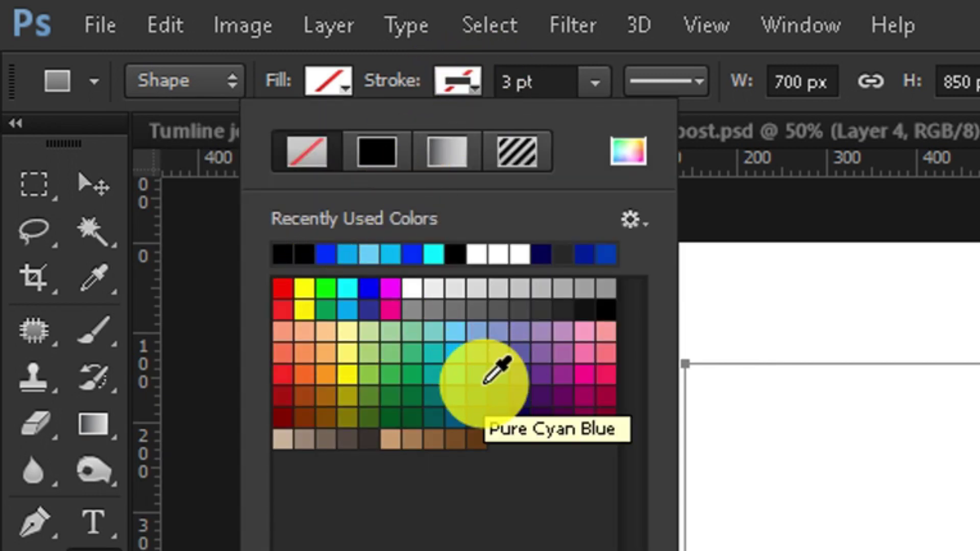
left_click(480, 377)
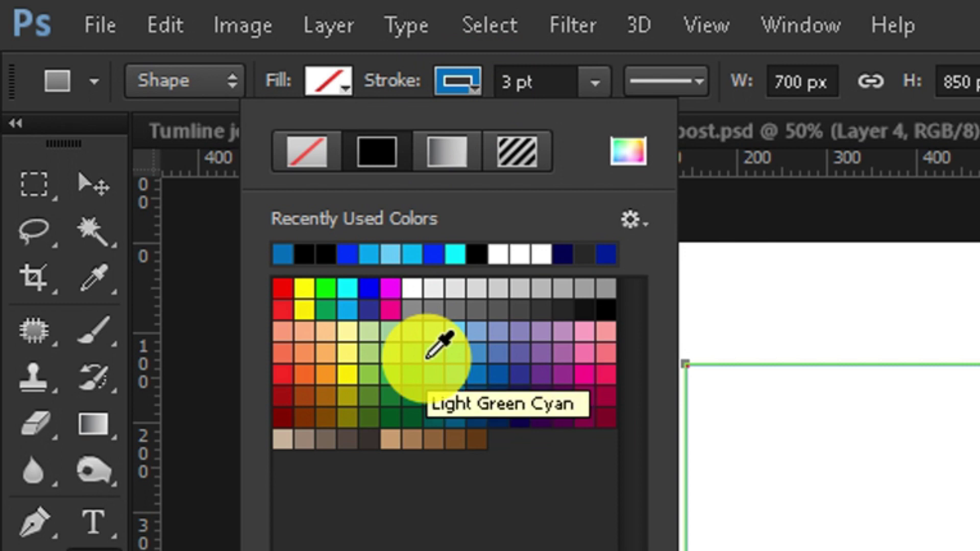
left_click(546, 90)
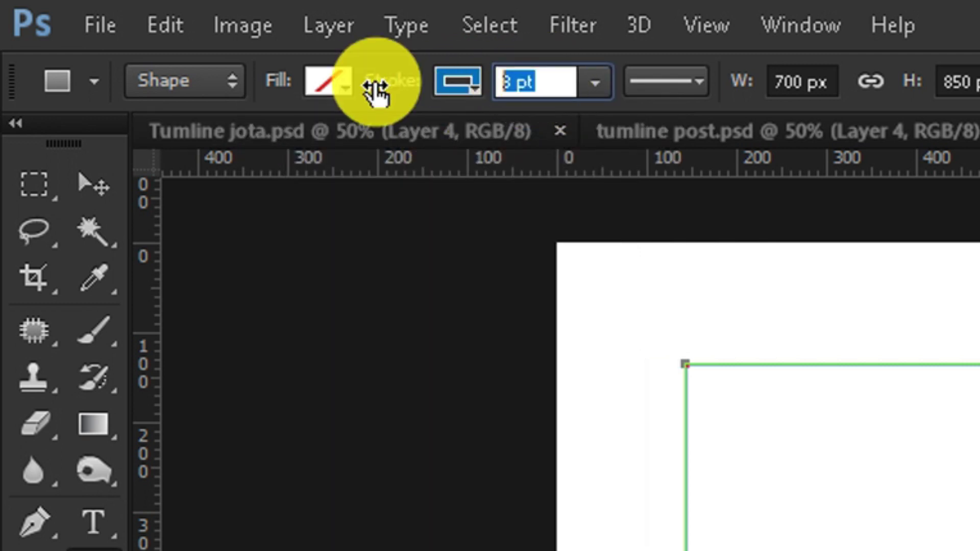
key("Return")
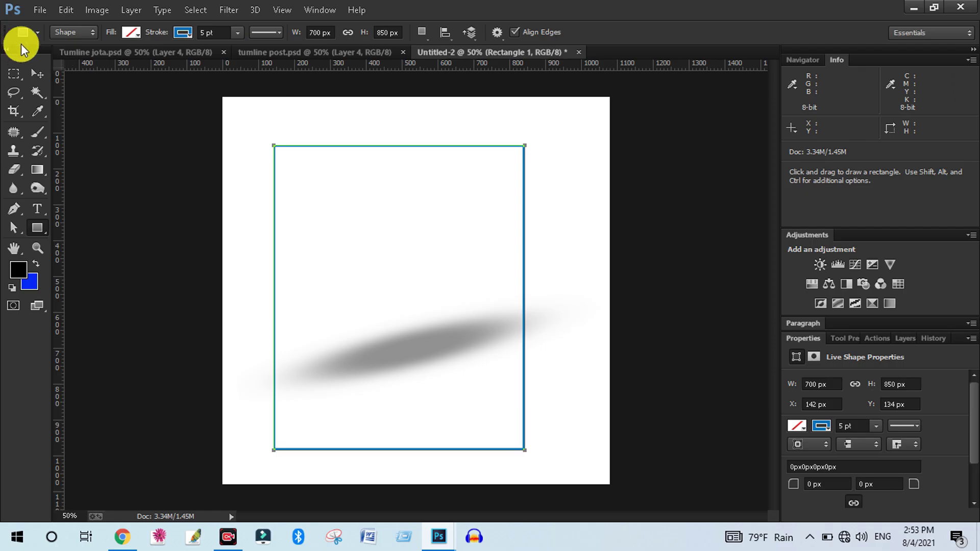
left_click(92, 183)
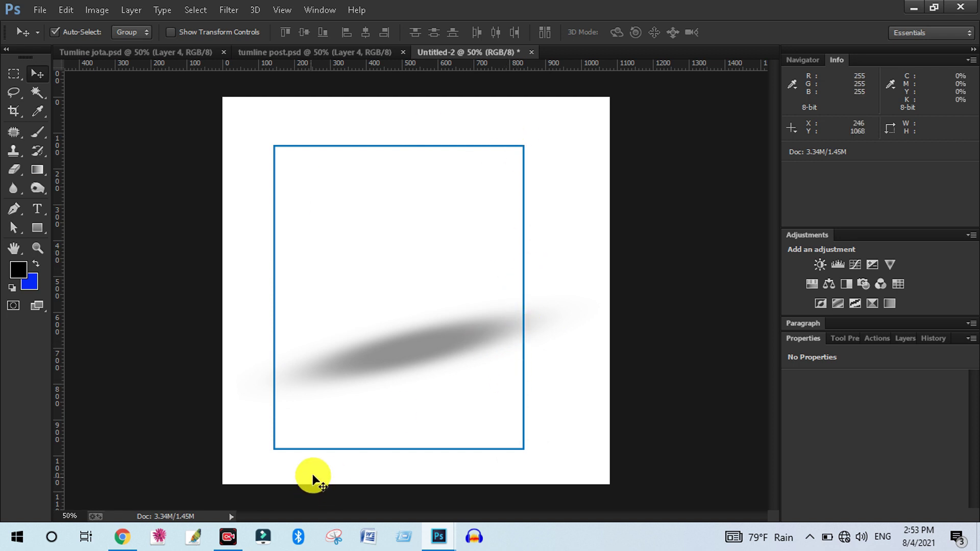
- Compare with the frame in Tumline jota.psd, return to Untitled-2 and add a layer mask to the Rectangle 1 layer
left_click(166, 57)
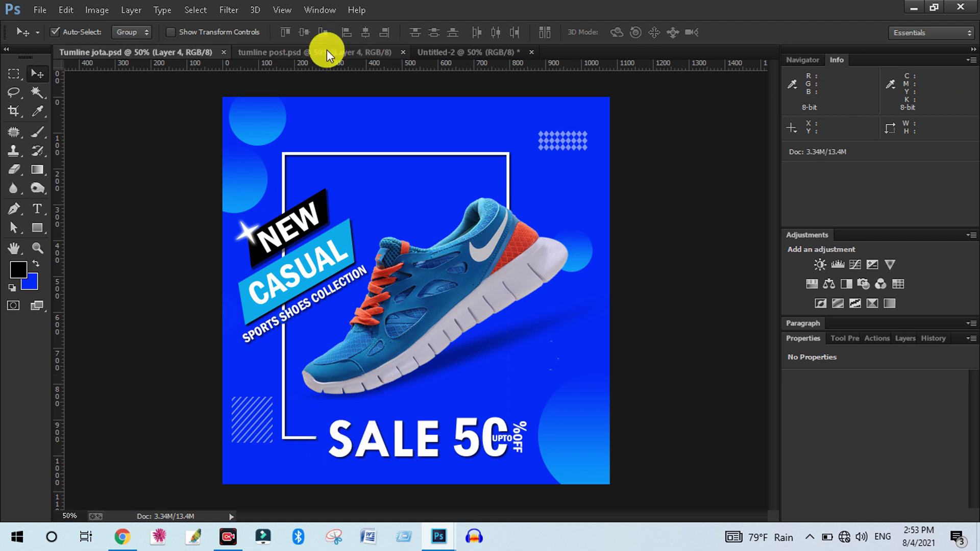
left_click(498, 55)
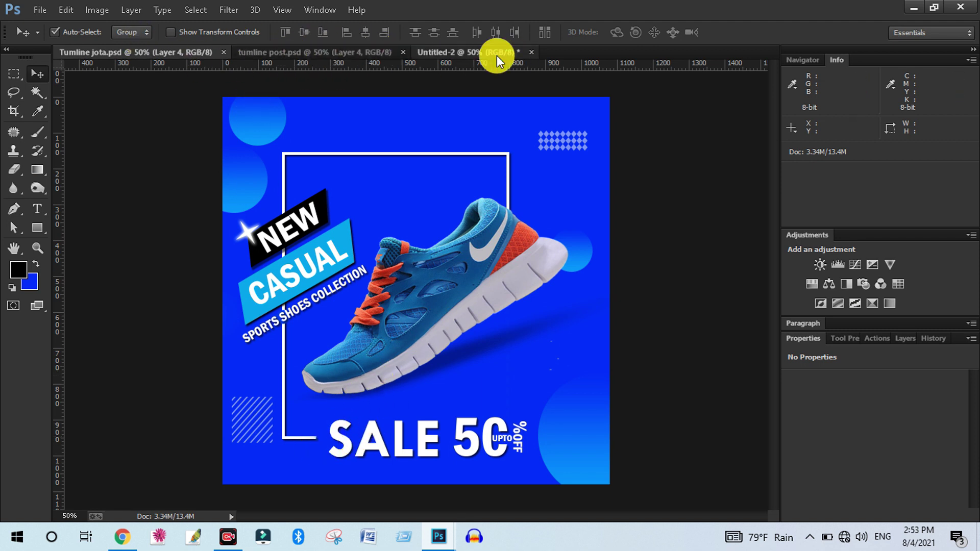
left_click(906, 340)
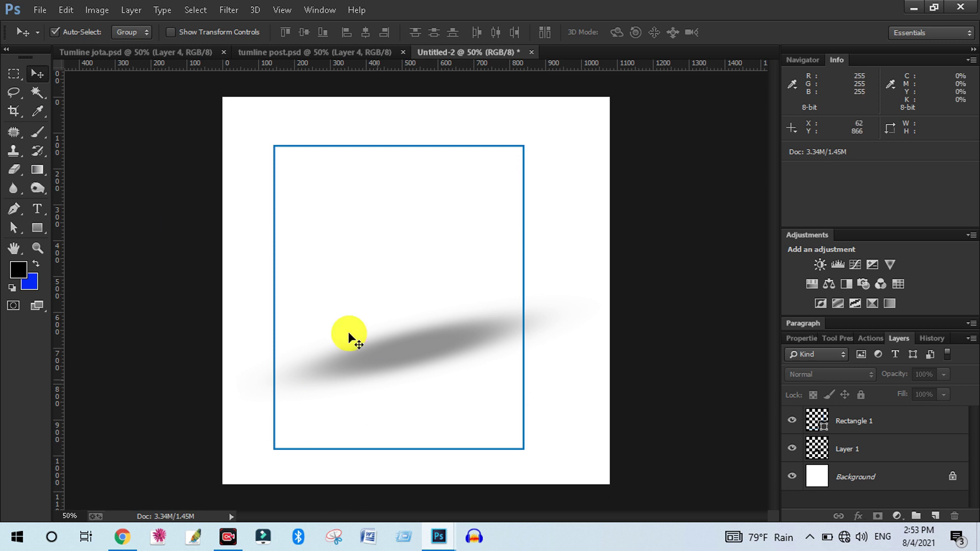
left_click(849, 422)
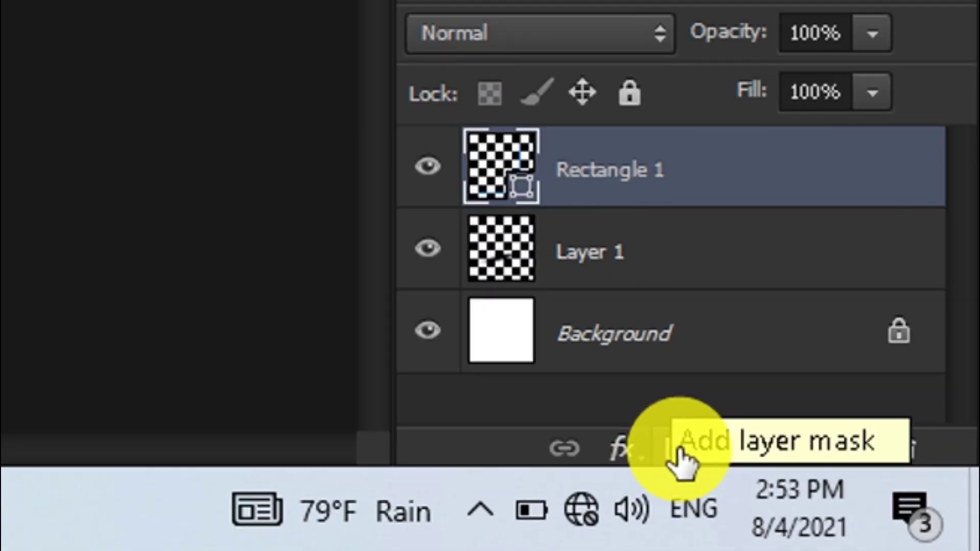
left_click(680, 449)
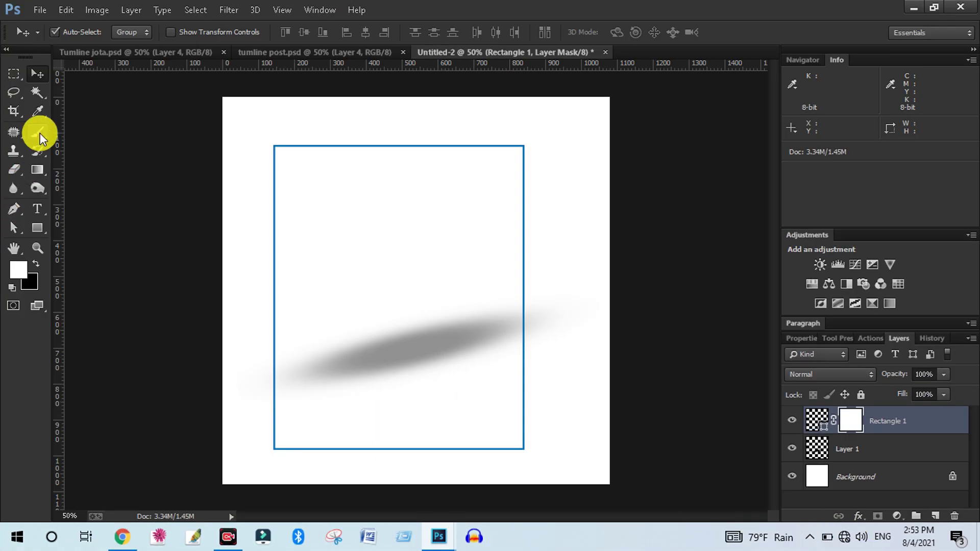
- Mask out the Rectangle 1 frame's right side and most of its bottom edge with a soft, round 200 px black brush at 11% hardness
left_click(39, 133)
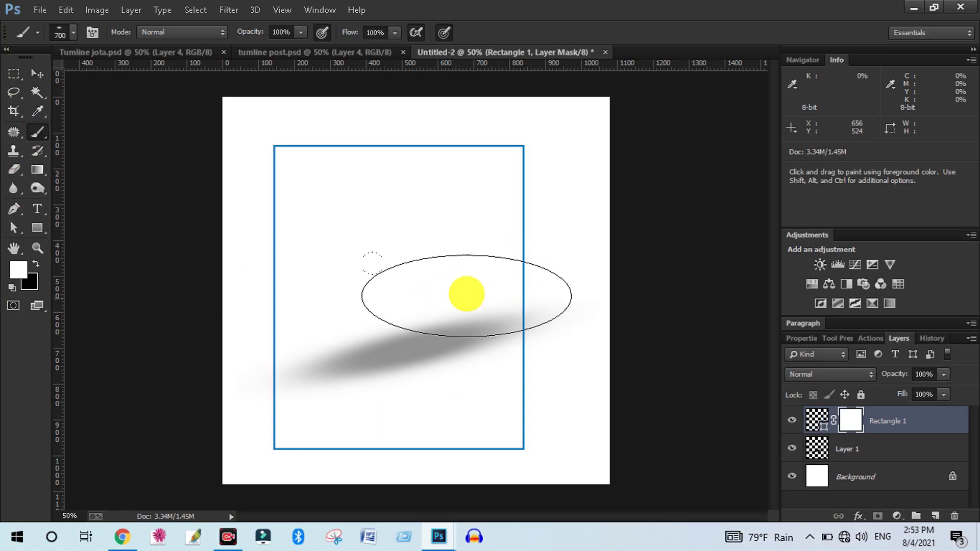
key("bracketleft")
key("bracketleft")
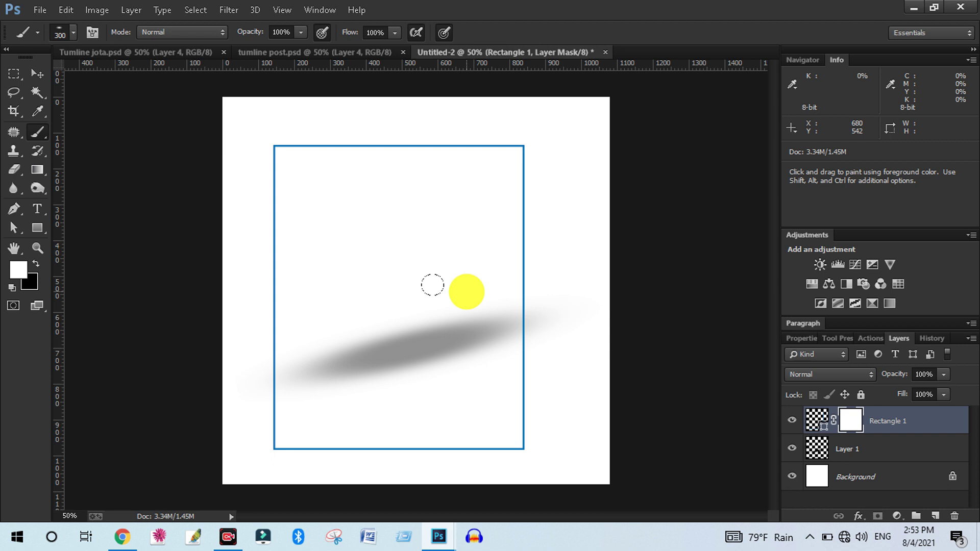
left_click(63, 33)
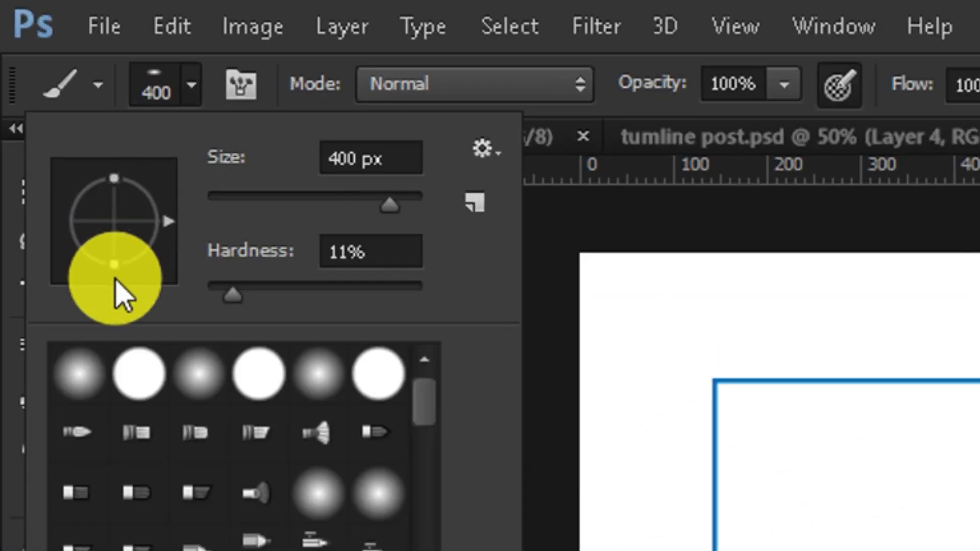
left_click_drag(115, 288, 115, 288)
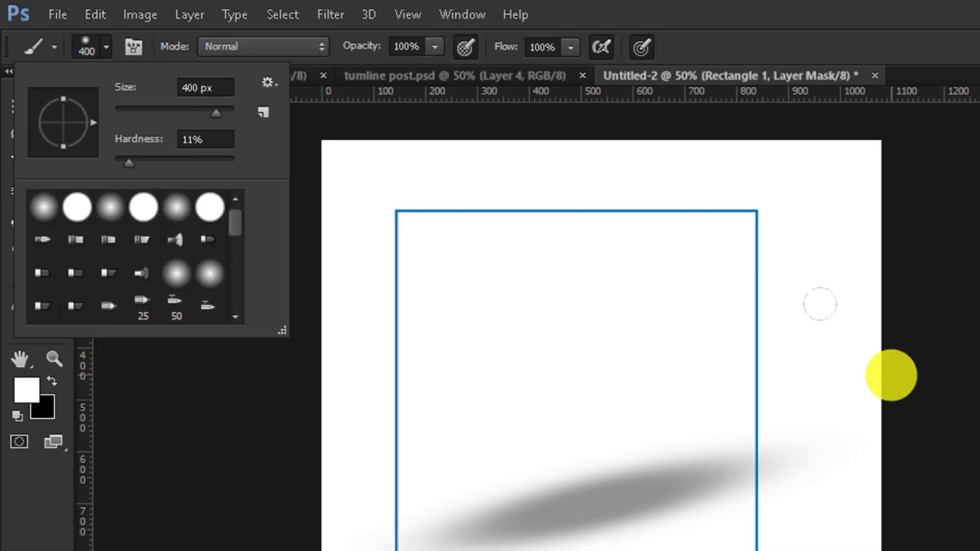
key("bracketleft")
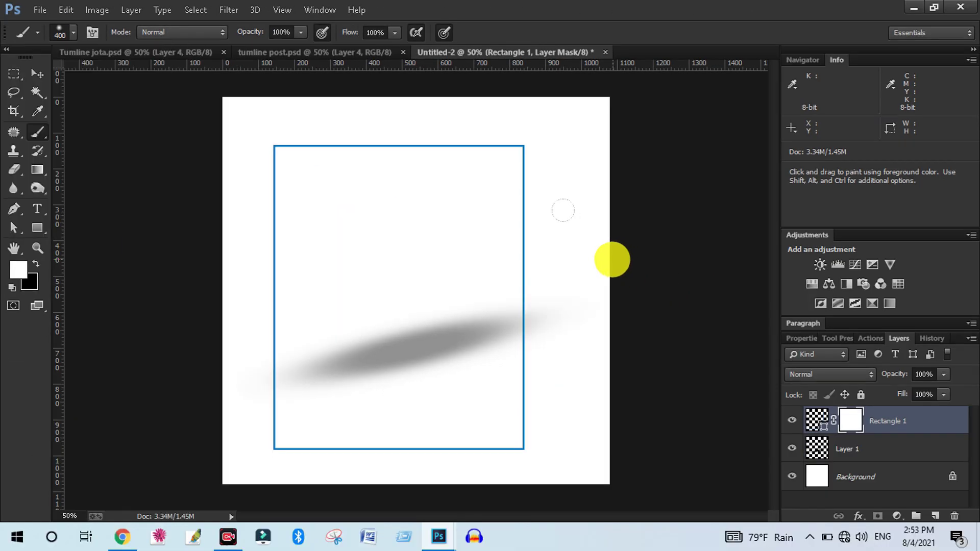
key("bracketleft")
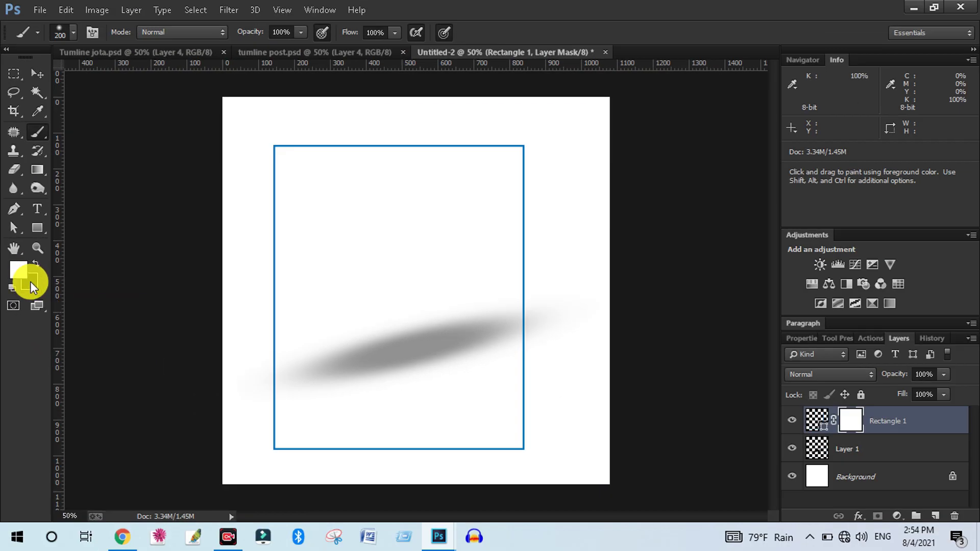
left_click(12, 289)
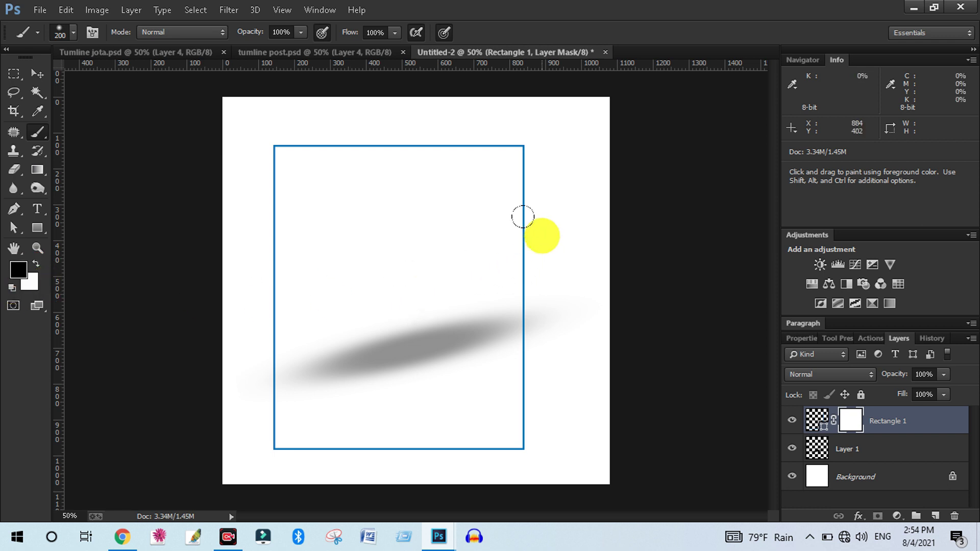
mouse_move(494, 234)
left_mouse_down()
mouse_move(496, 419)
mouse_move(437, 433)
mouse_move(341, 432)
mouse_move(511, 246)
mouse_move(502, 182)
mouse_move(569, 254)
left_mouse_up()
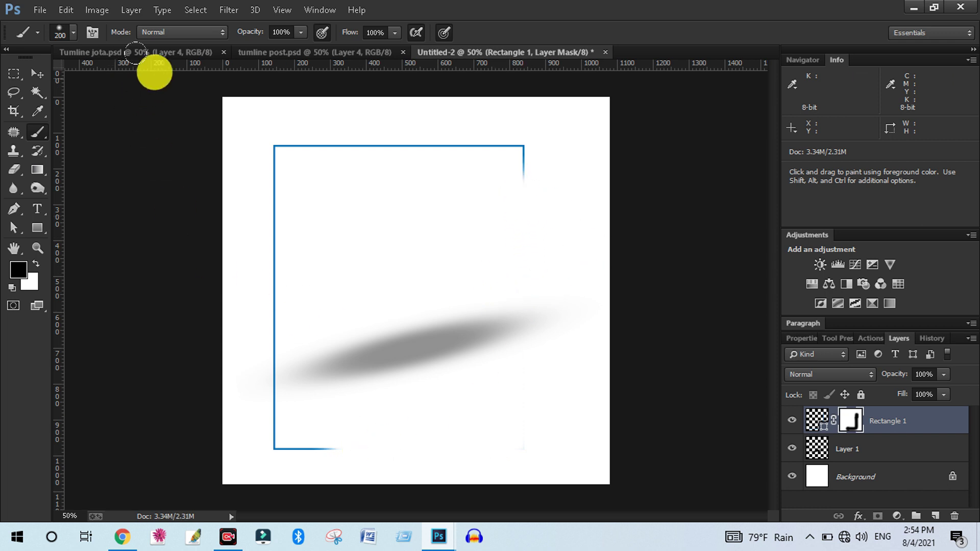
- Examine the corner of the white frame and its drop shadow up close in Tumline jota.psd
left_click(159, 56)
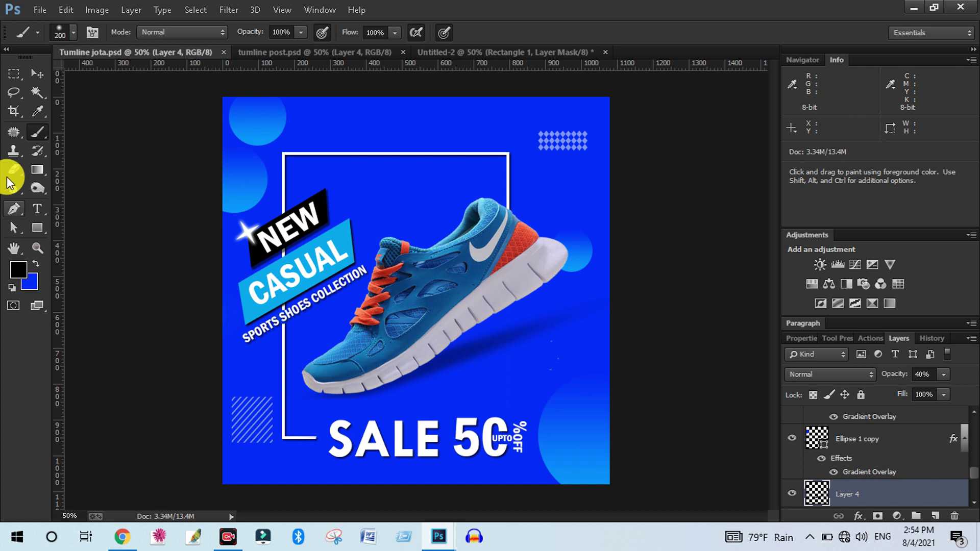
left_click(41, 74)
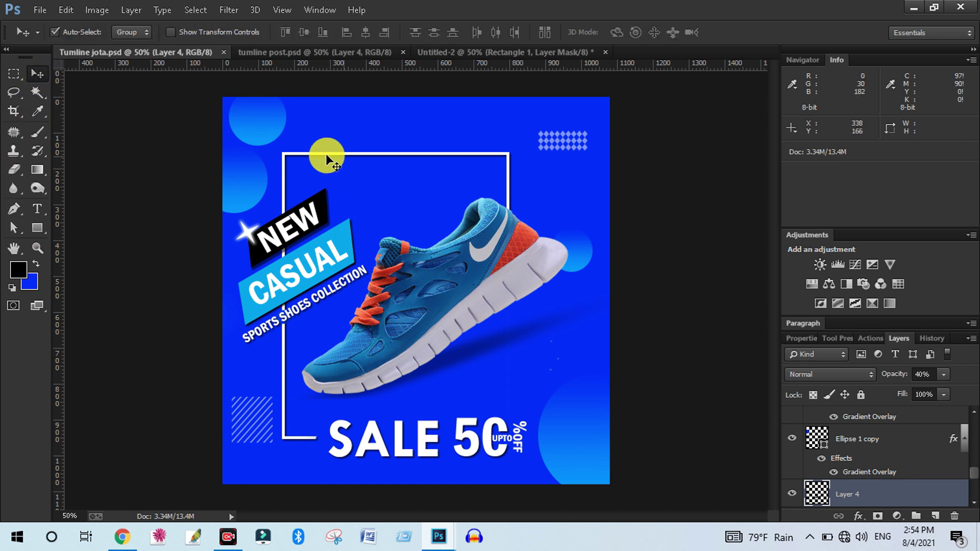
key("ctrl+space")
left_click_drag(270, 146, 357, 191)
left_click_drag(171, 191, 203, 200)
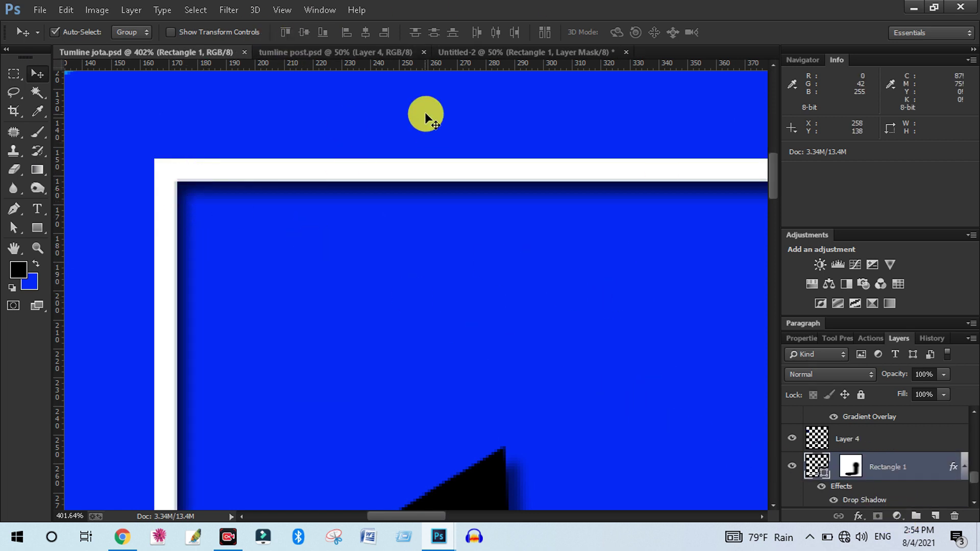
- Return to Untitled-2 and give the Rectangle 1 layer a black Multiply drop shadow at 100% opacity
left_click(498, 51)
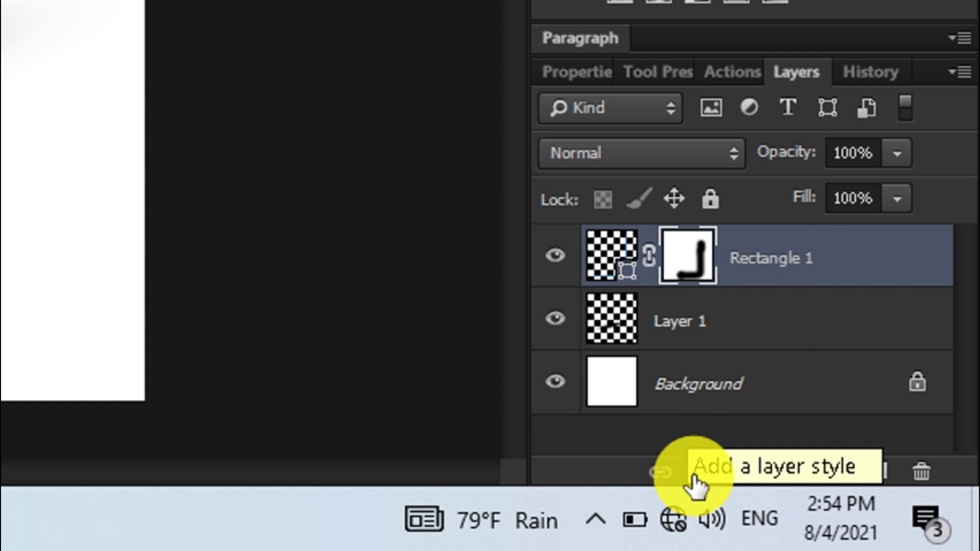
left_click(694, 478)
left_click(746, 459)
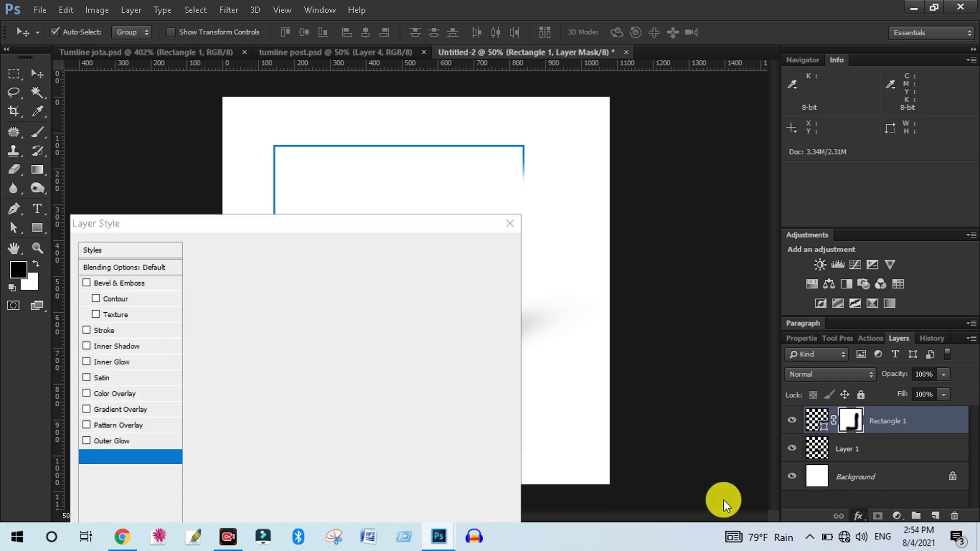
left_click(648, 186)
left_click_drag(283, 225, 647, 186)
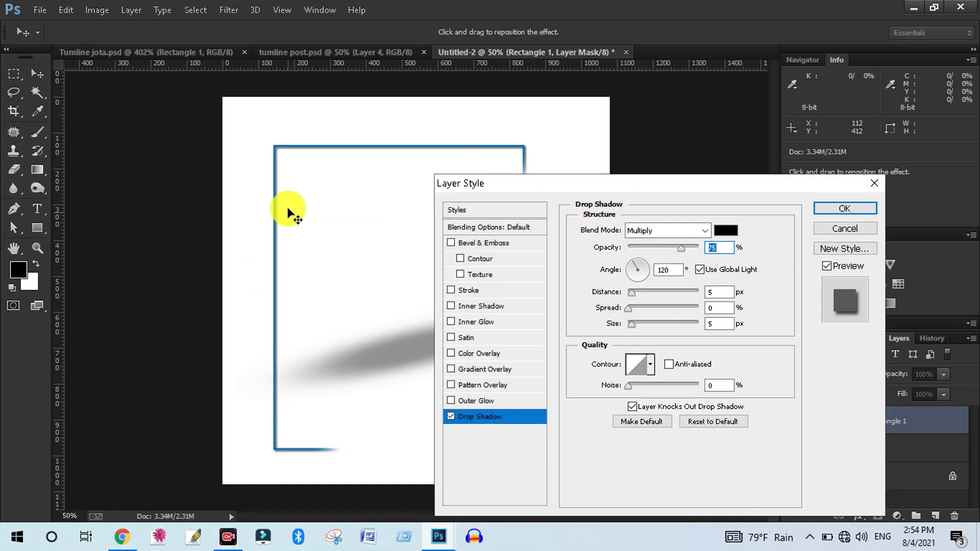
left_click_drag(241, 125, 330, 216)
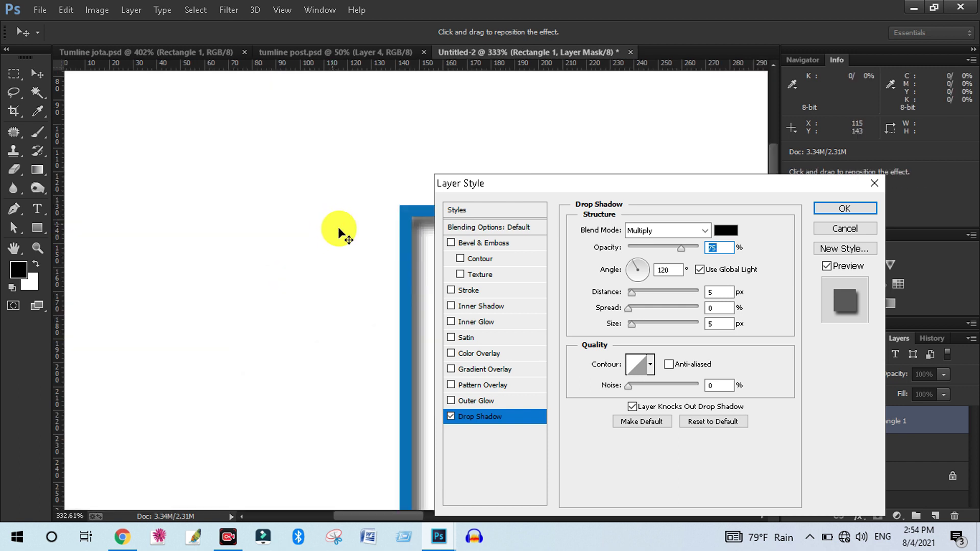
left_click_drag(381, 240, 162, 197)
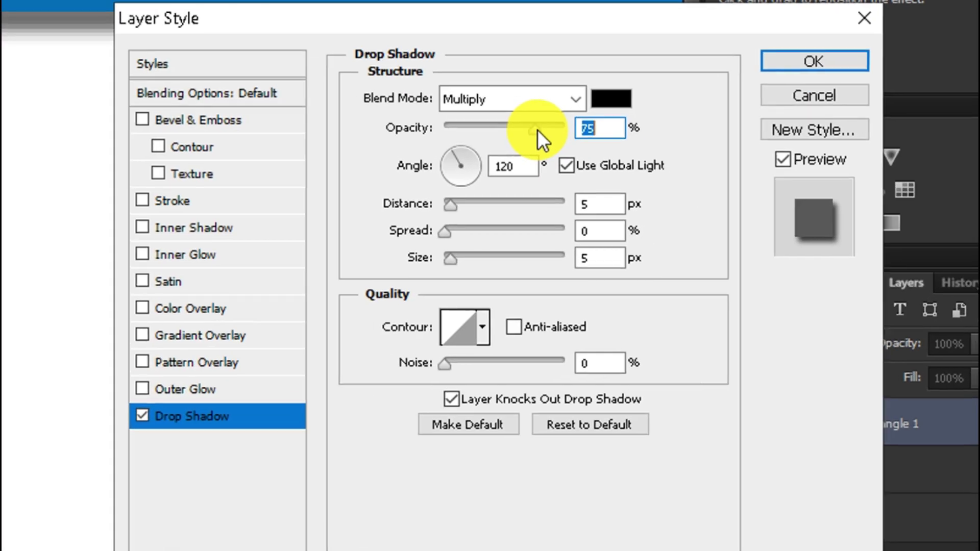
left_click_drag(682, 247, 703, 249)
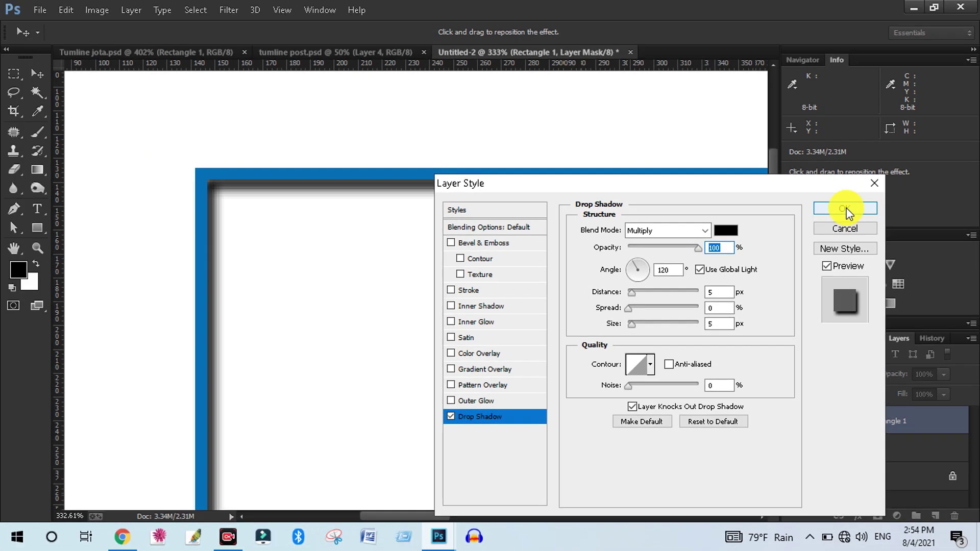
left_click(844, 209)
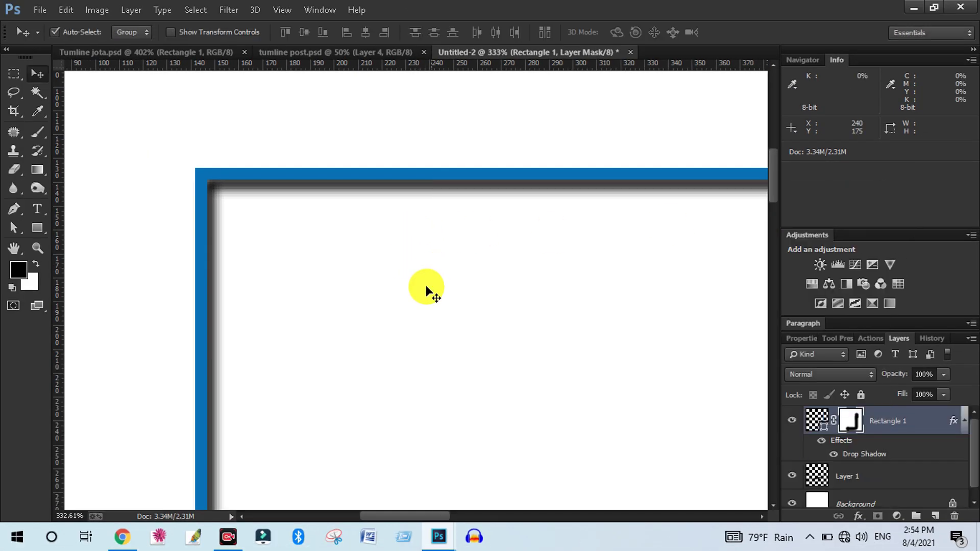
- Compare the shadowed, faded frame in Untitled-2 with the reference frame in Tumline jota.psd
left_click(514, 299, "alt")
left_click(514, 300, "alt")
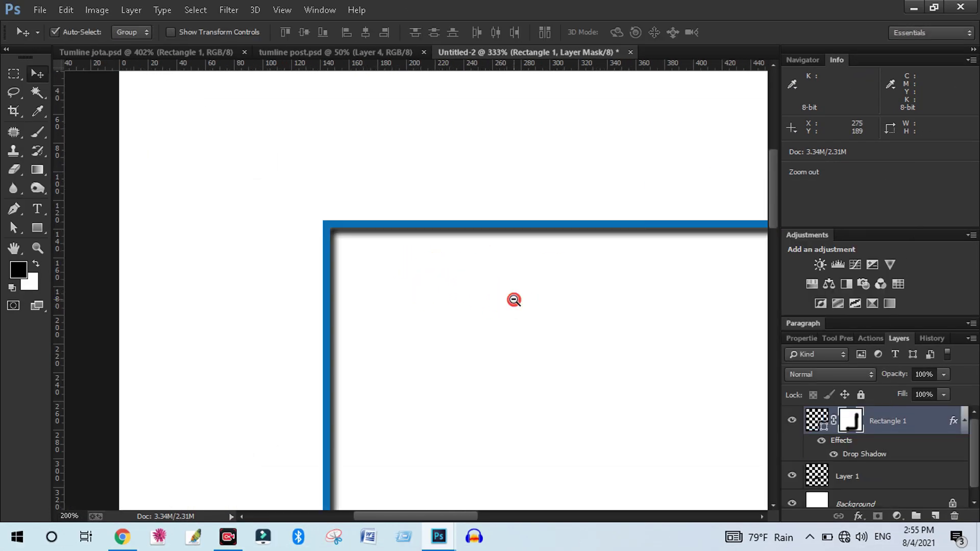
left_click_drag(562, 358, 337, 226)
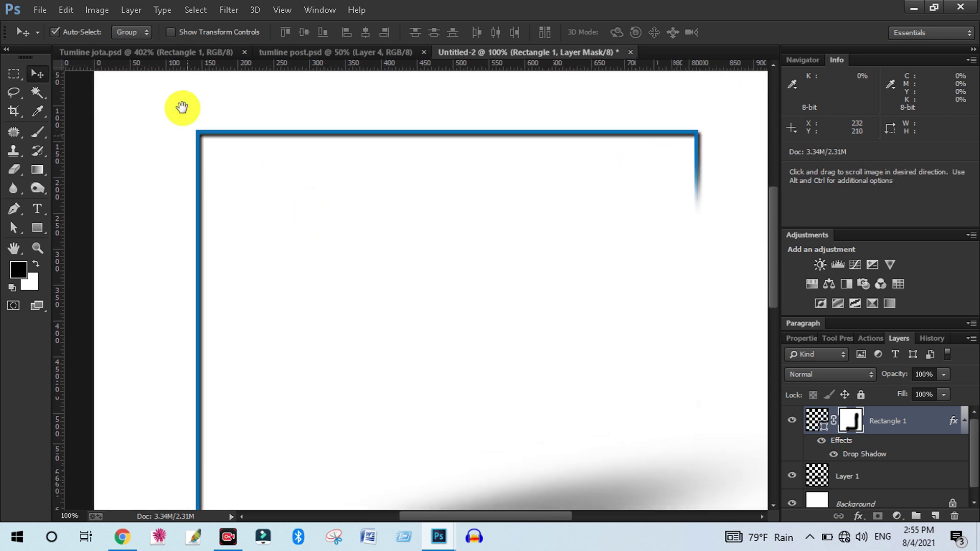
left_click(140, 51)
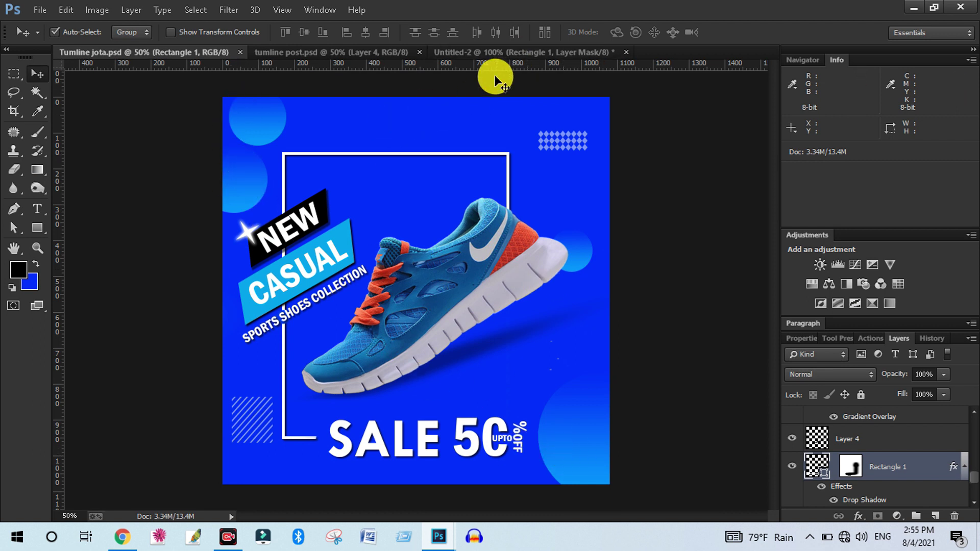
left_click(519, 53)
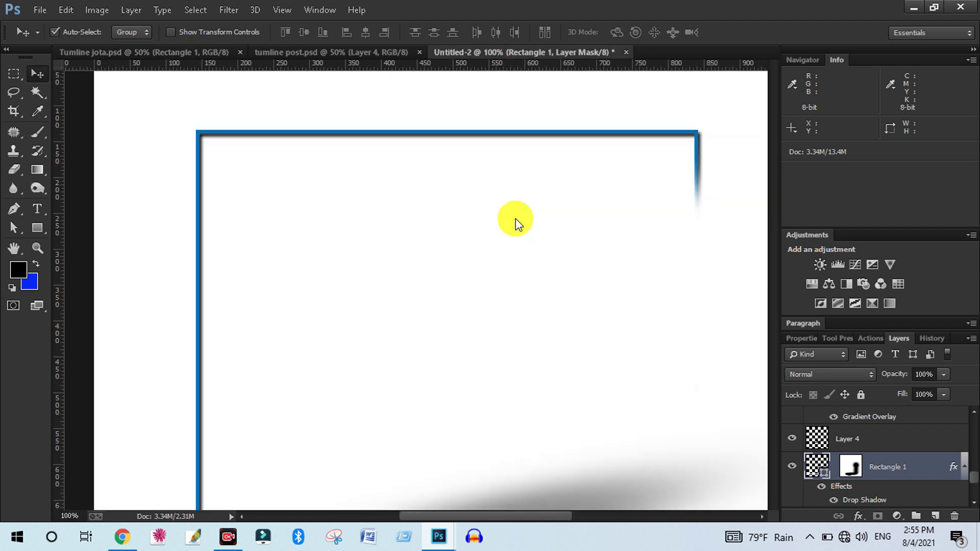
- Fill the Background layer of Untitled-2 with the blue background color
left_click(451, 320)
left_click(459, 180)
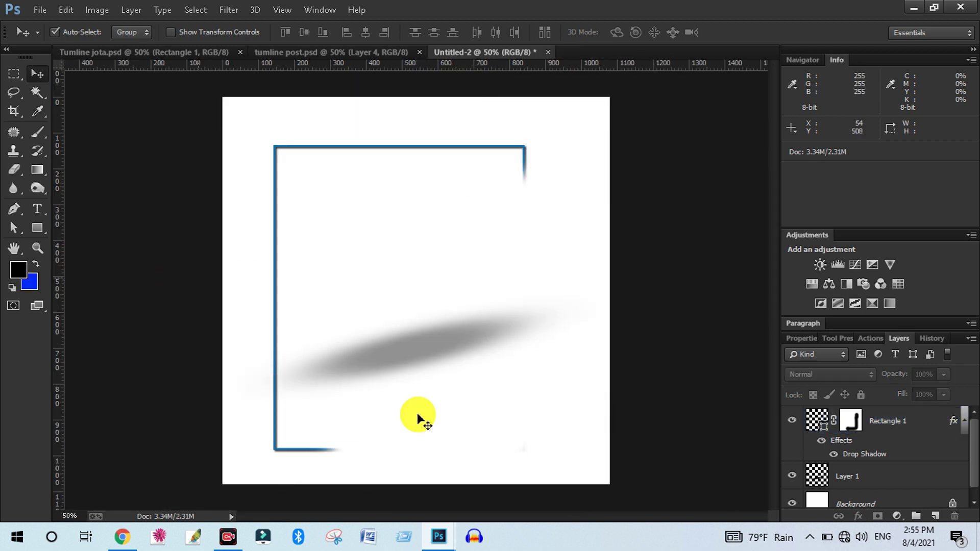
left_click(908, 503)
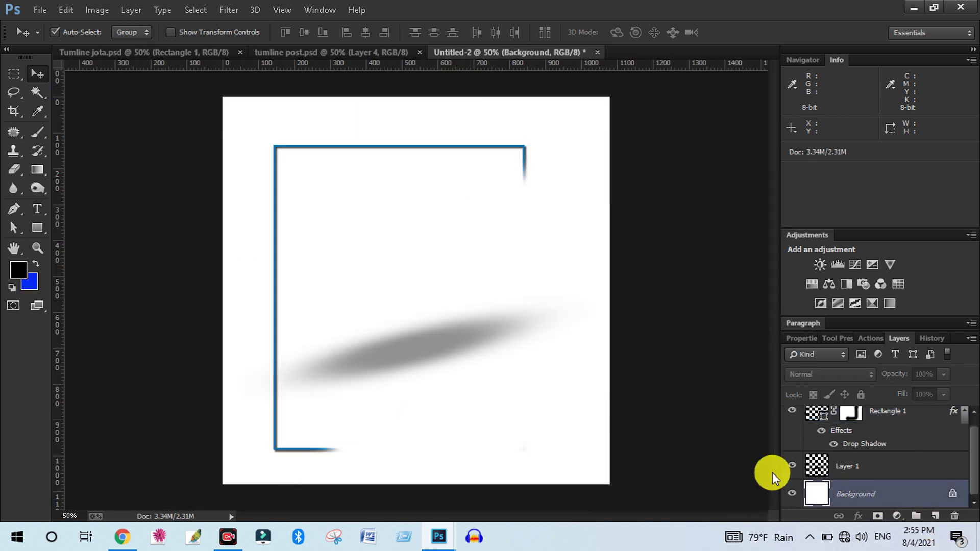
key("ctrl+BackSpace")
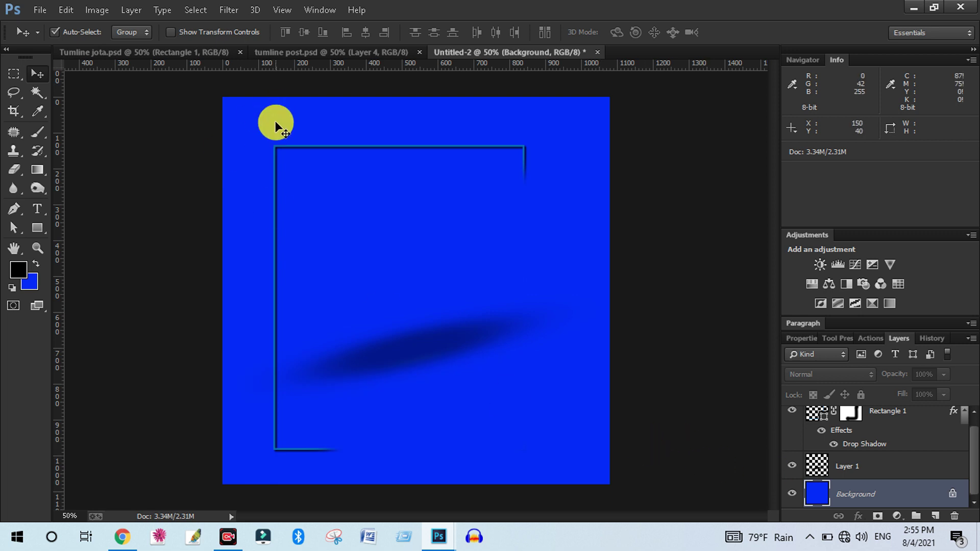
- Draw a blue circle without a stroke, about 328 px across, on its own layer in the upper middle of the canvas
left_click(853, 416)
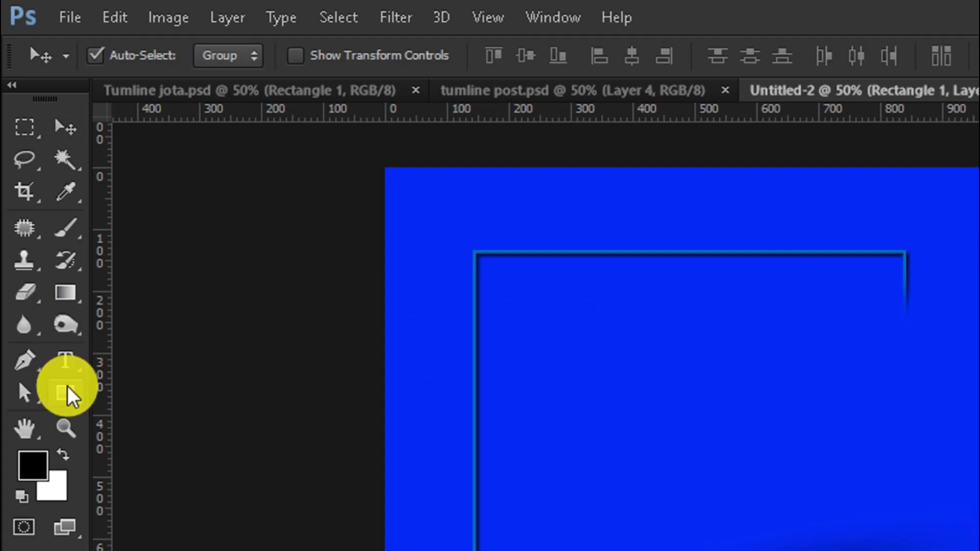
left_click(37, 228)
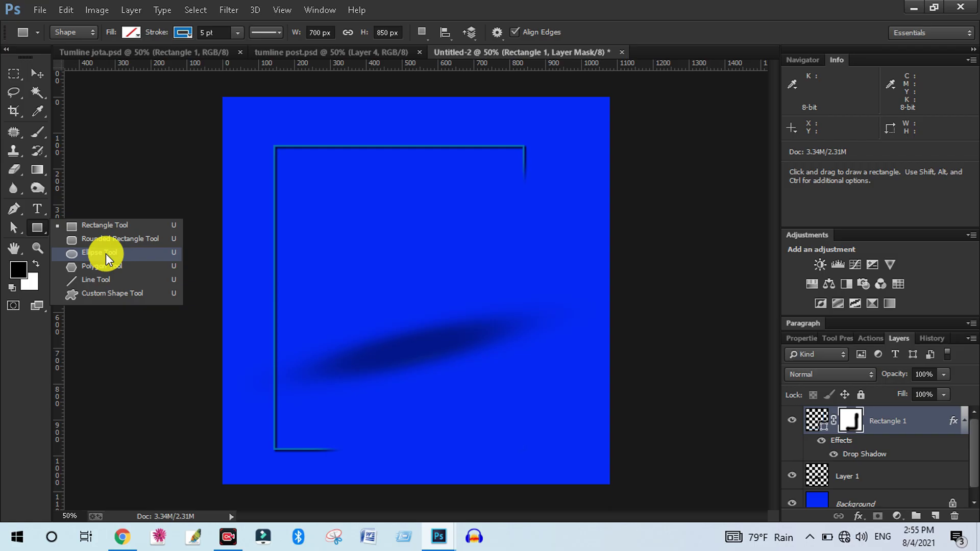
left_click(194, 437)
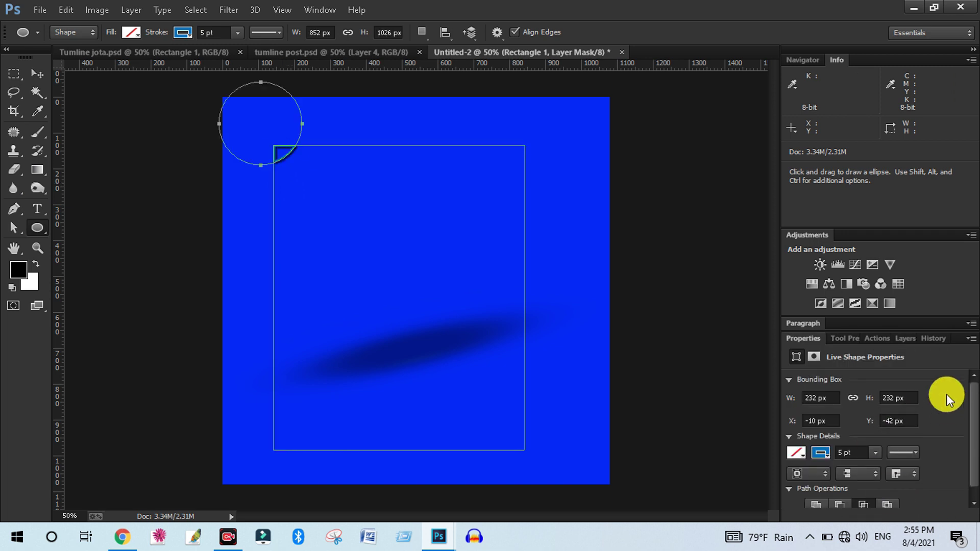
left_click(906, 339)
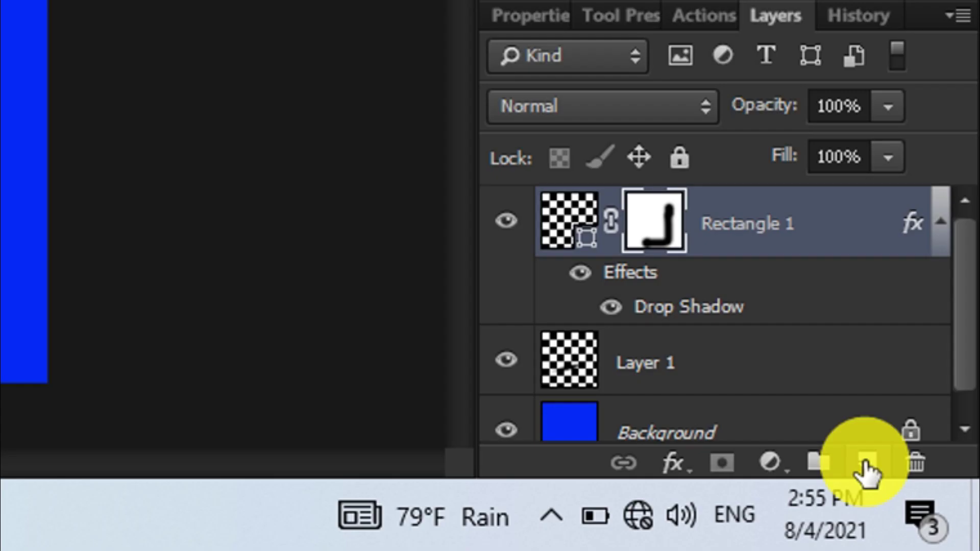
left_click(935, 517)
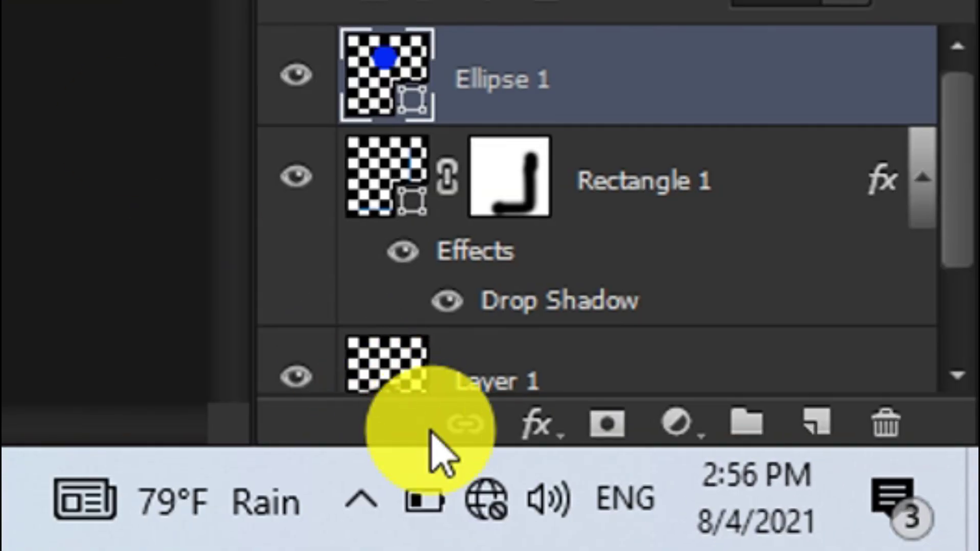
- Add a Gradient Overlay to the Ellipse 1 layer using the Foreground to Background gradient preset
left_click(797, 498)
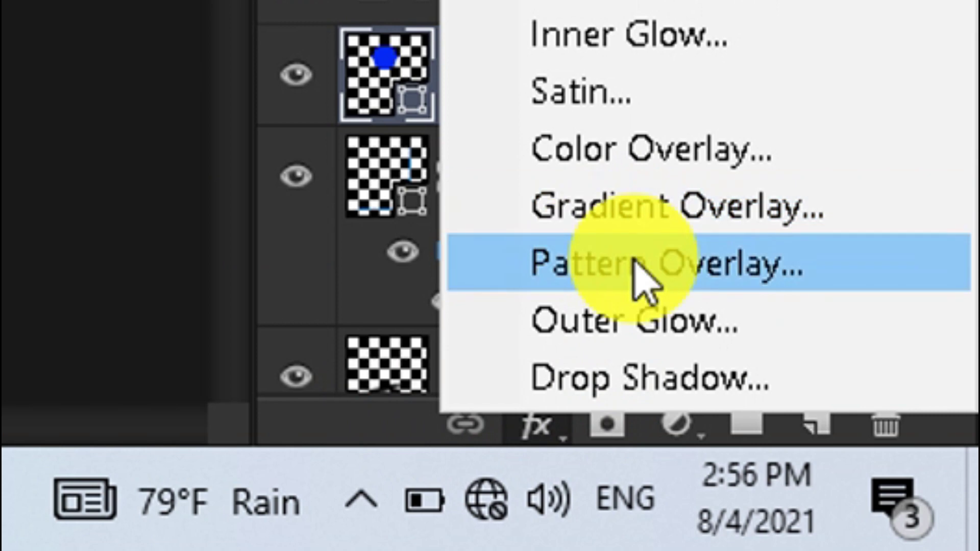
left_click(703, 217)
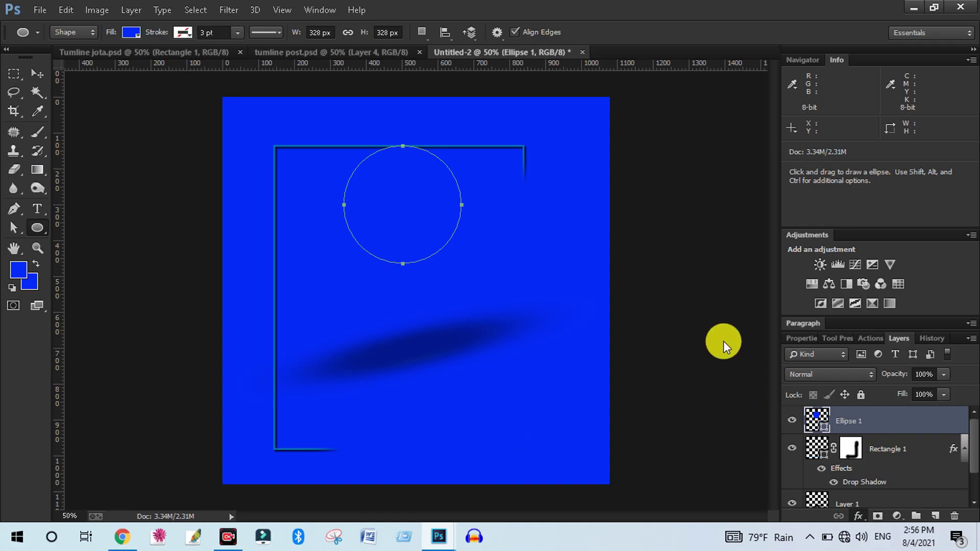
left_click_drag(604, 187, 684, 155)
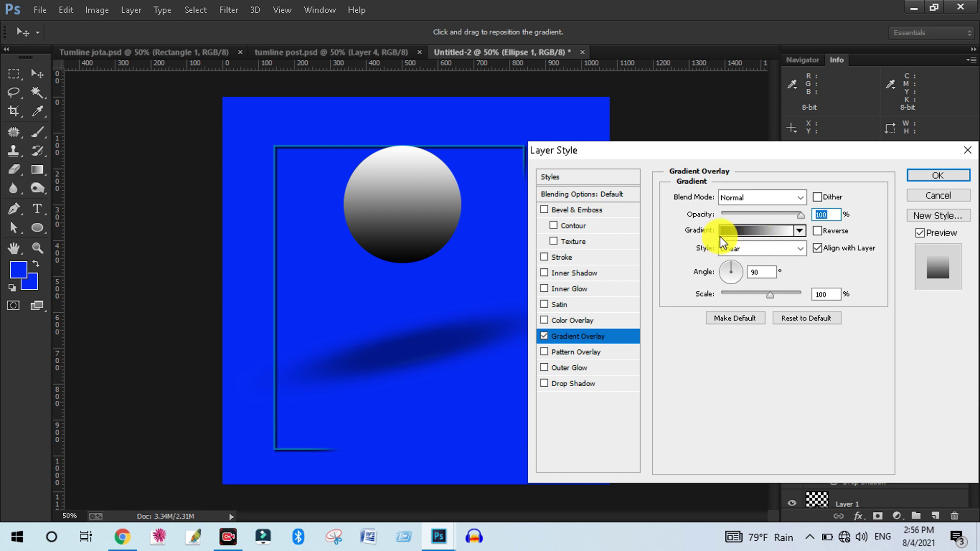
left_click(742, 233)
left_click_drag(647, 77, 735, 99)
left_click(638, 155)
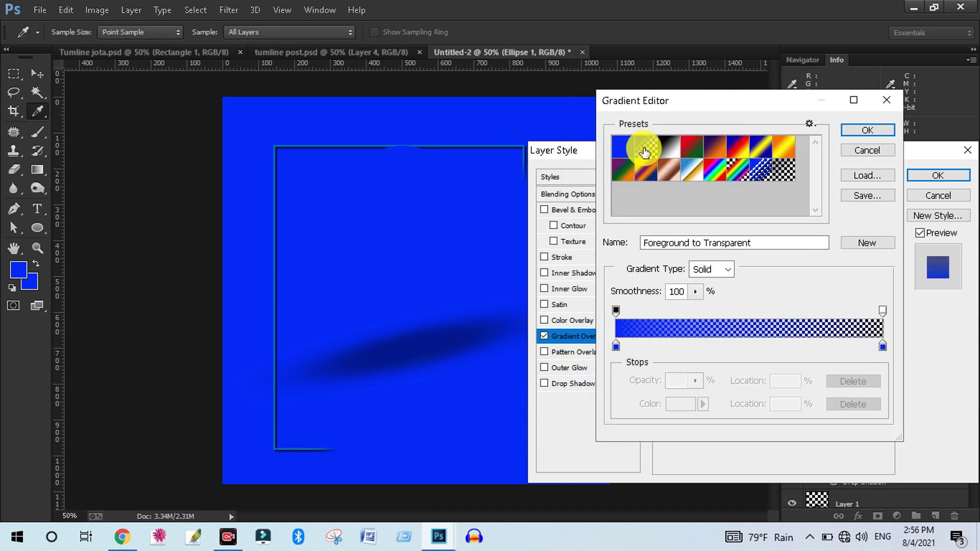
left_click(620, 154)
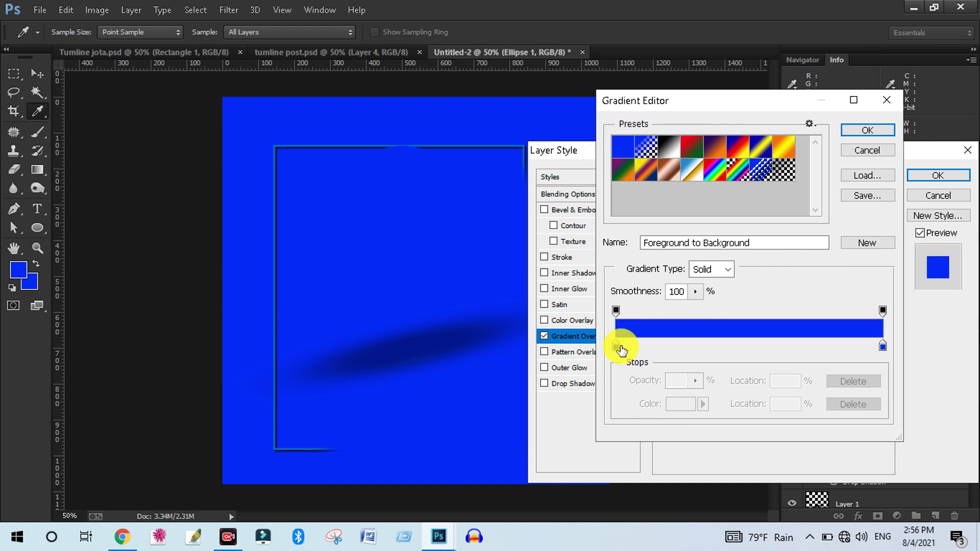
- Try the darker blue 162ea5 as the color of the gradient's stop at location 100%
left_click(617, 349)
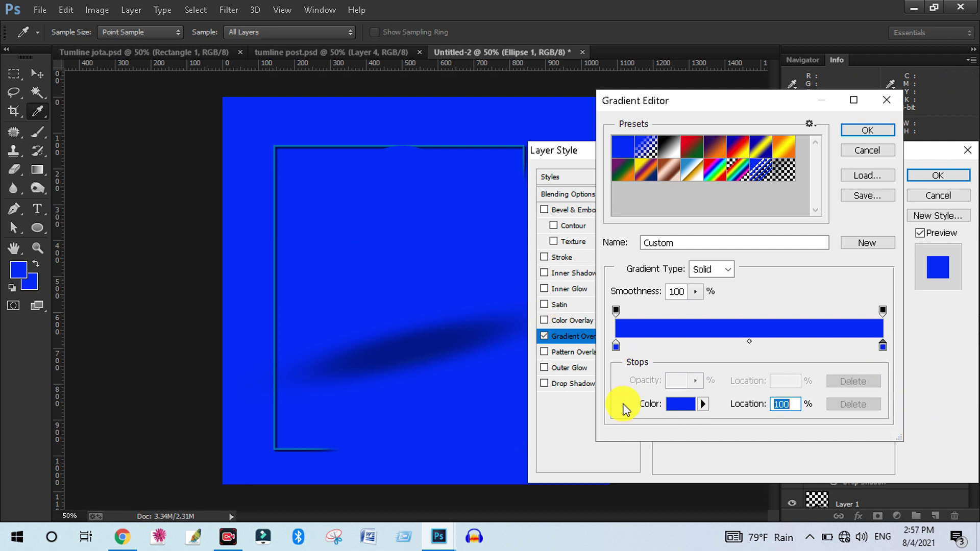
left_click(674, 406)
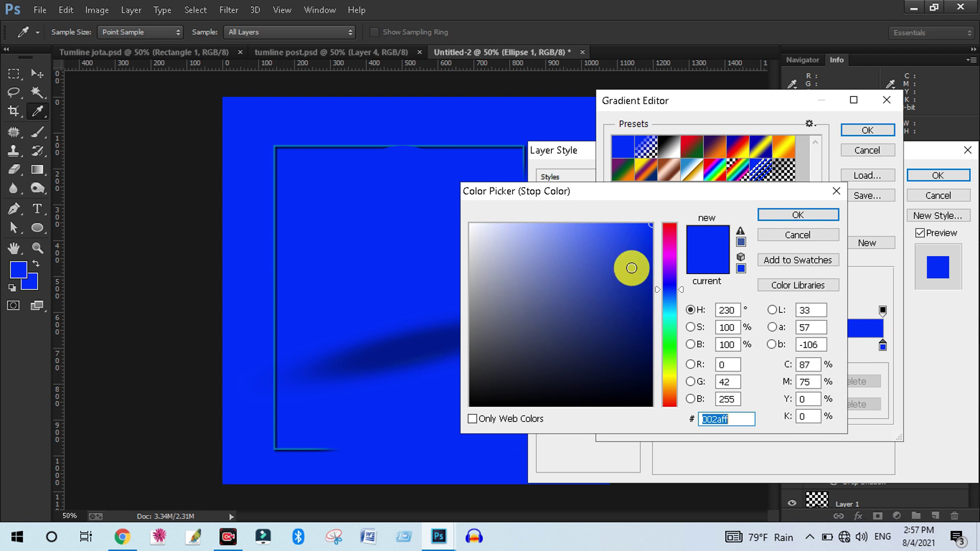
left_click(628, 289)
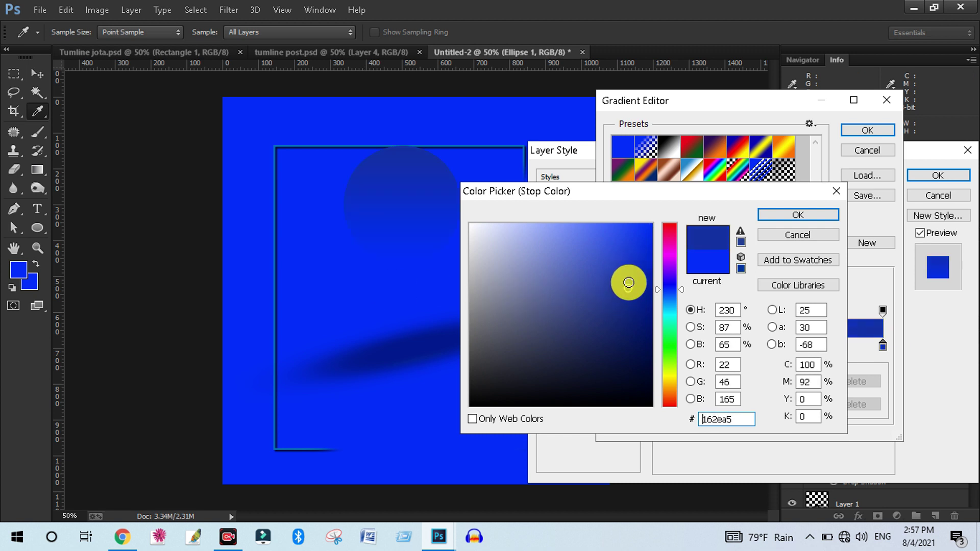
left_click(776, 217)
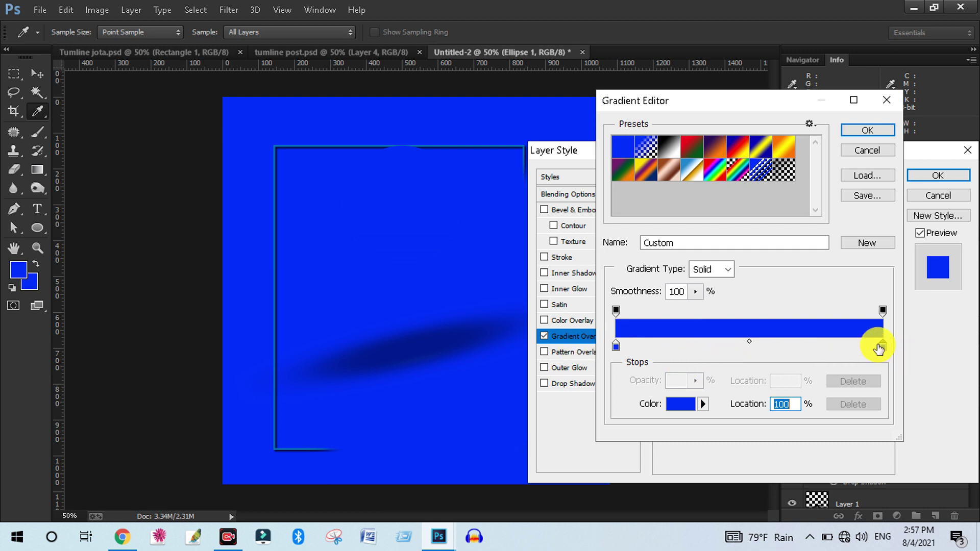
- Set the gradient's stop at location 100% to dark blue 02198f and apply the overlay to the circle
left_click(678, 412)
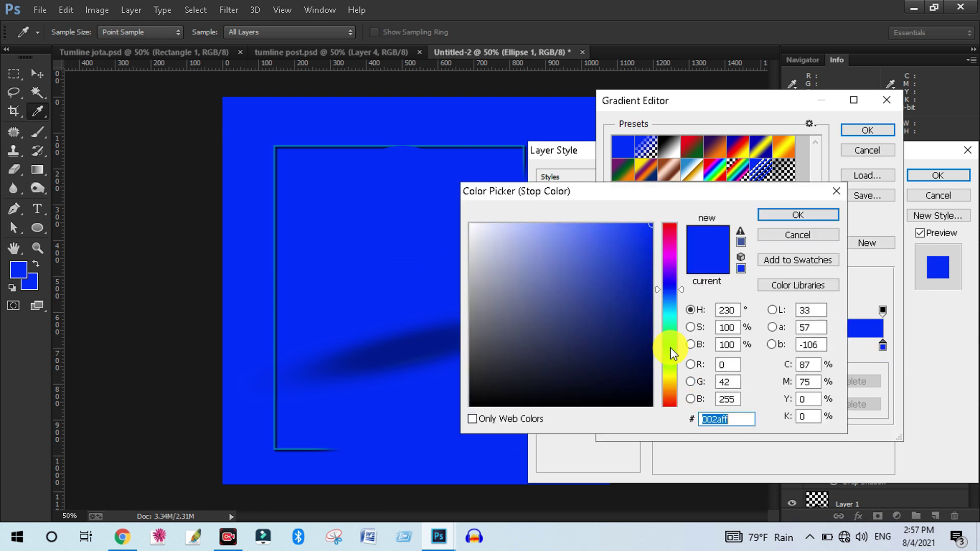
left_click_drag(638, 304, 650, 297)
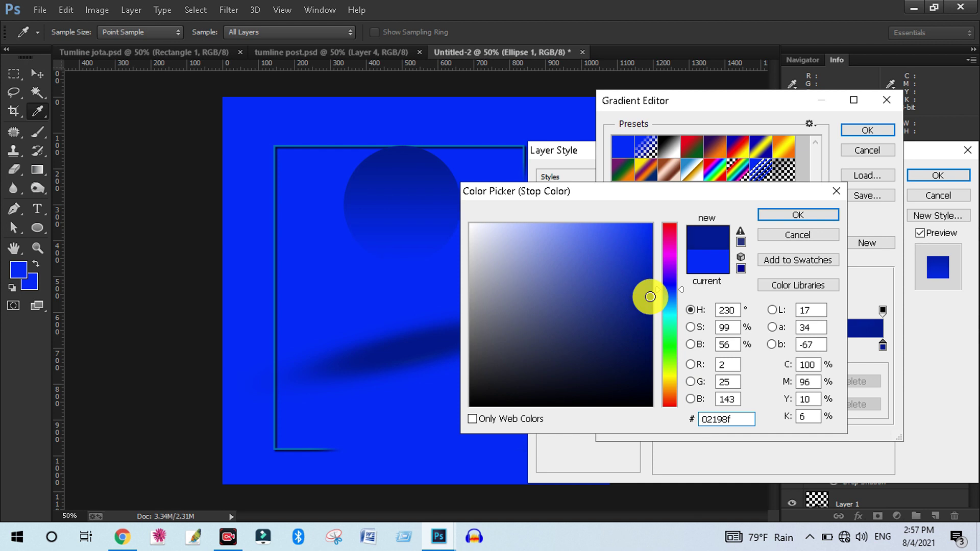
left_click(782, 218)
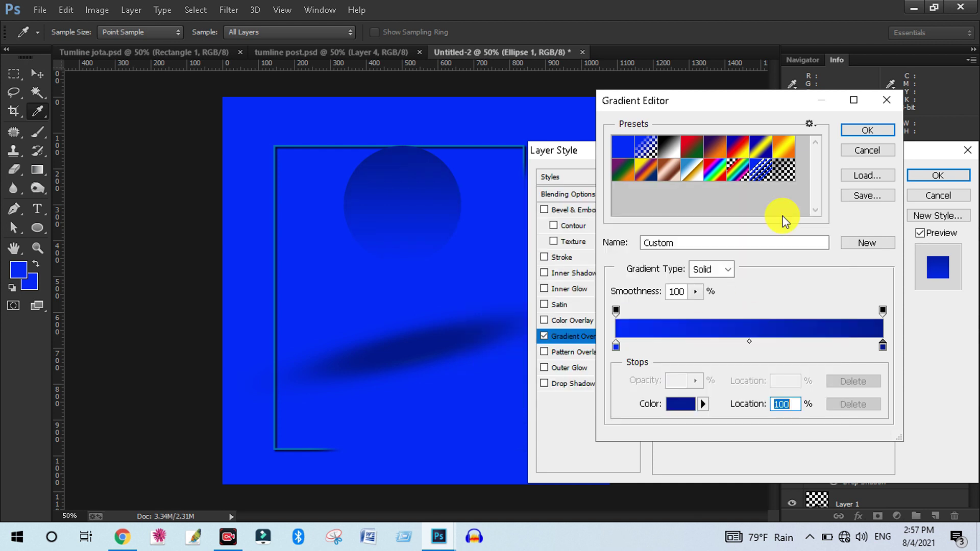
left_click(866, 131)
left_click(938, 176)
- Move the gradient circle down inside the frame and place two smaller copies, about 202 px across, near the canvas's right edge
left_click(37, 74)
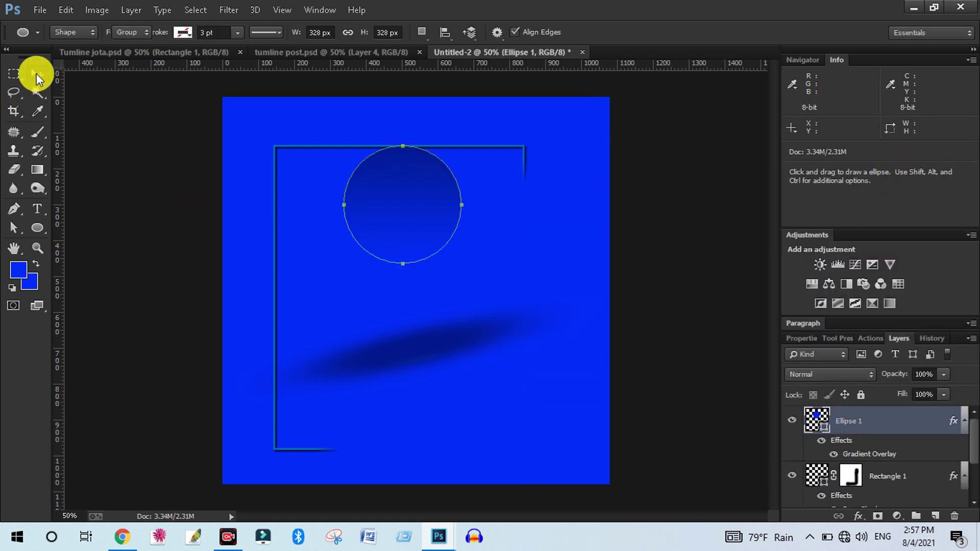
left_click_drag(418, 199, 400, 228)
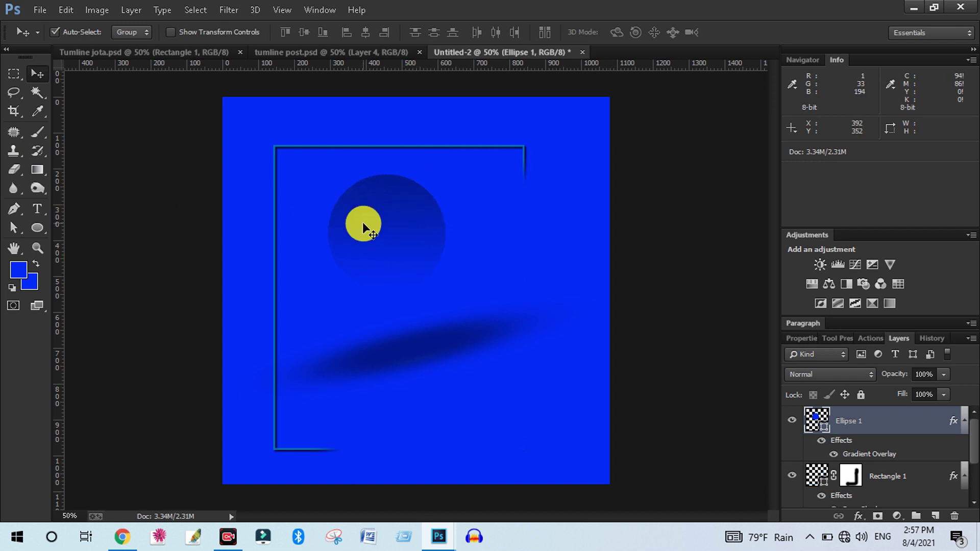
left_click_drag(384, 248, 536, 279)
key("ctrl+t")
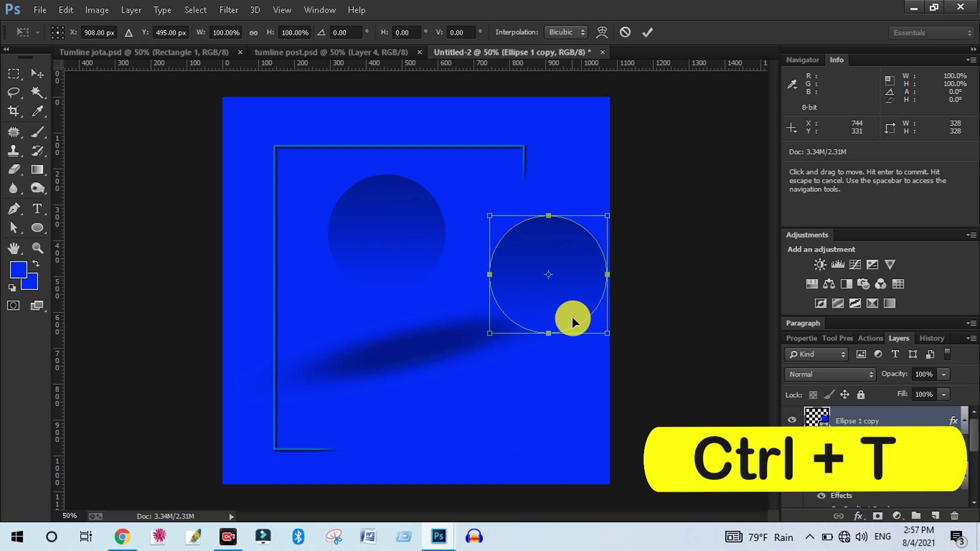
mouse_move(585, 330)
left_mouse_down()
mouse_move(574, 321)
mouse_move(556, 189)
mouse_move(570, 324)
left_mouse_up()
key("Return")
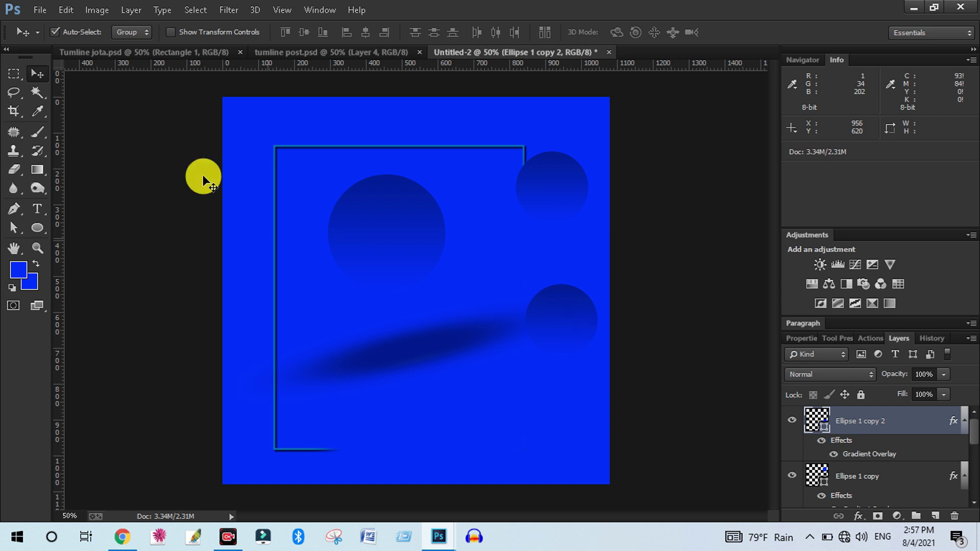
- Examine the gradient circles and the slanted NEW and CASUAL banners in the reference Tumline jota.psd
left_click(162, 50)
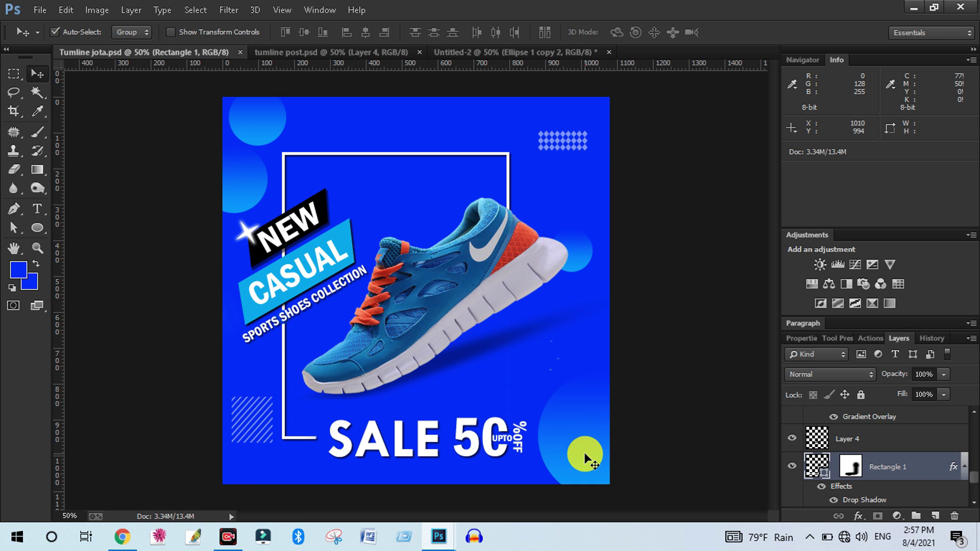
left_click(321, 200)
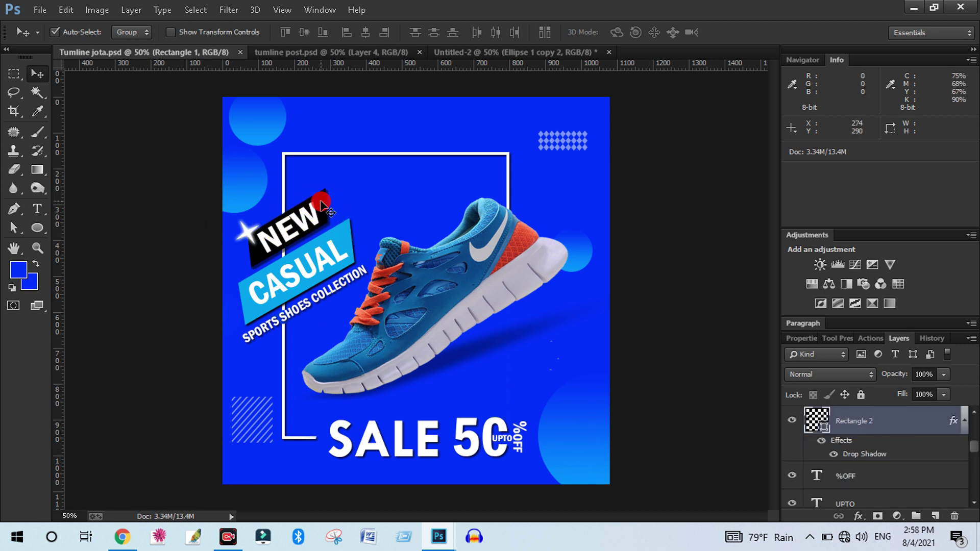
left_click_drag(224, 184, 414, 322)
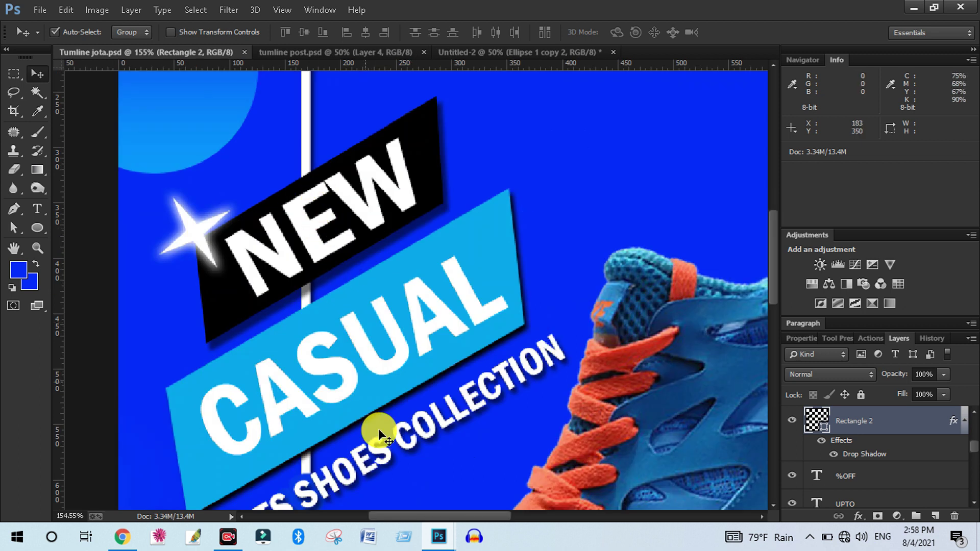
left_click(376, 293, "alt")
left_click(378, 297, "alt")
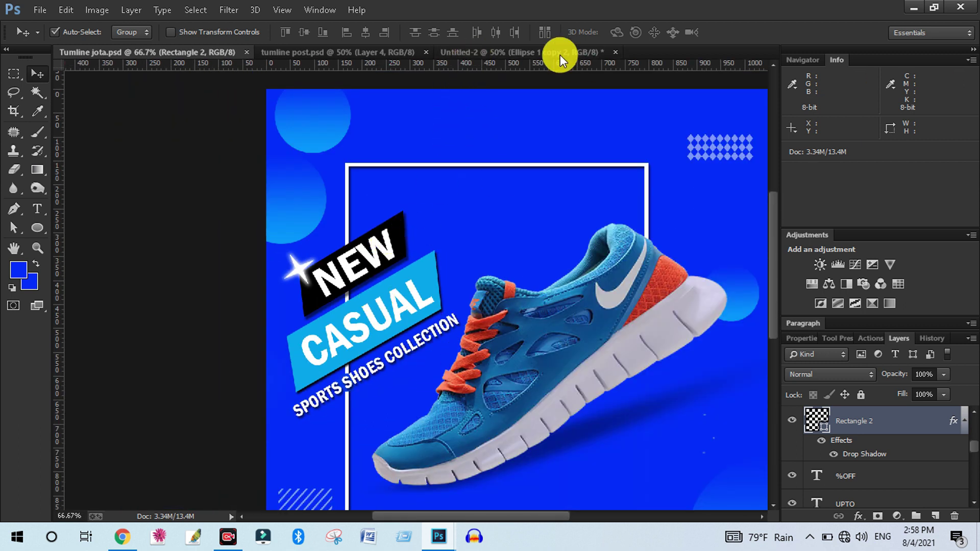
- Return to Untitled-2 and delete the large gradient circle's layer, Ellipse 1
left_click(537, 50)
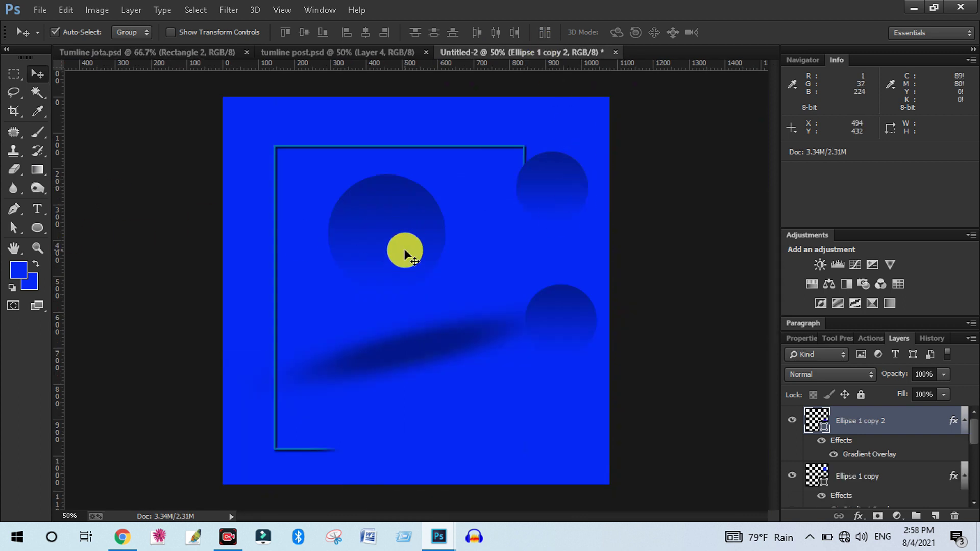
left_click(405, 253)
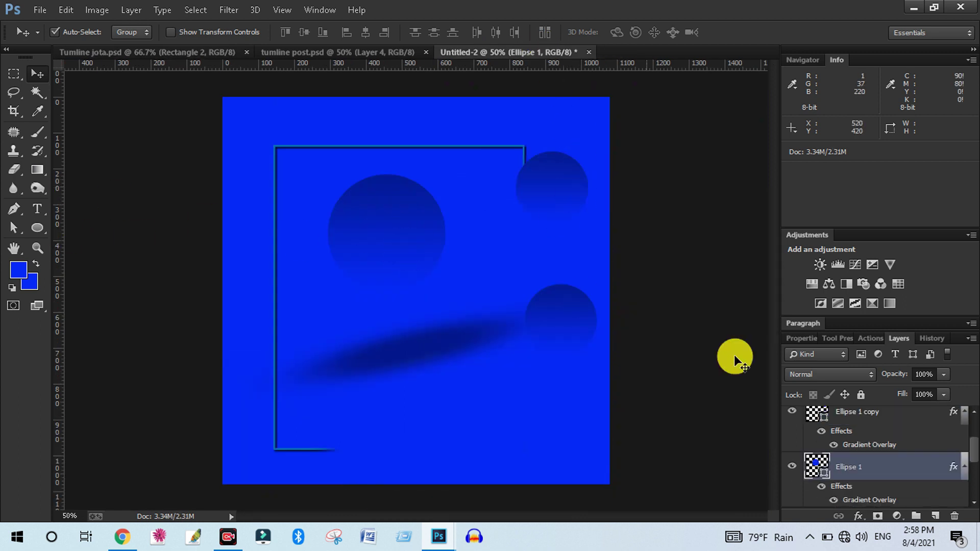
right_click(881, 474)
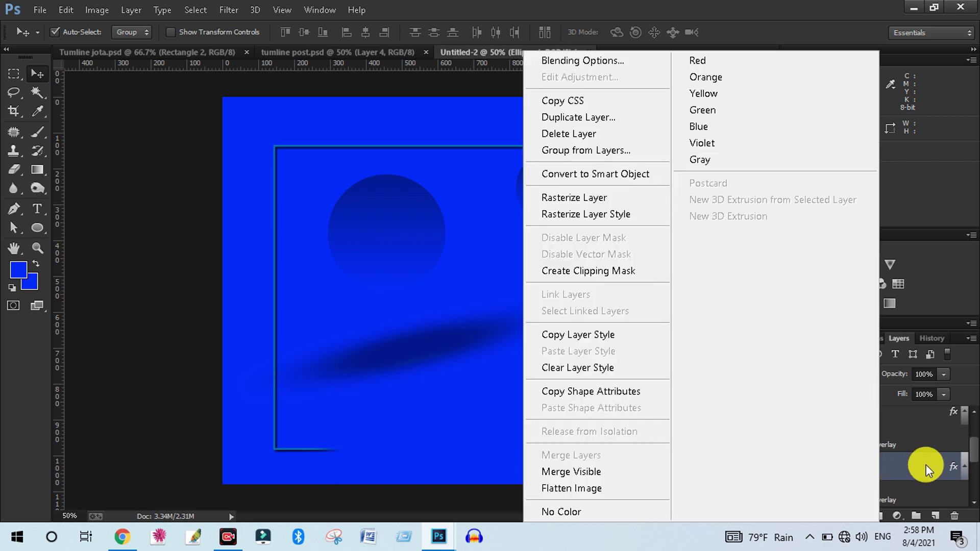
left_click(593, 135)
key("Return")
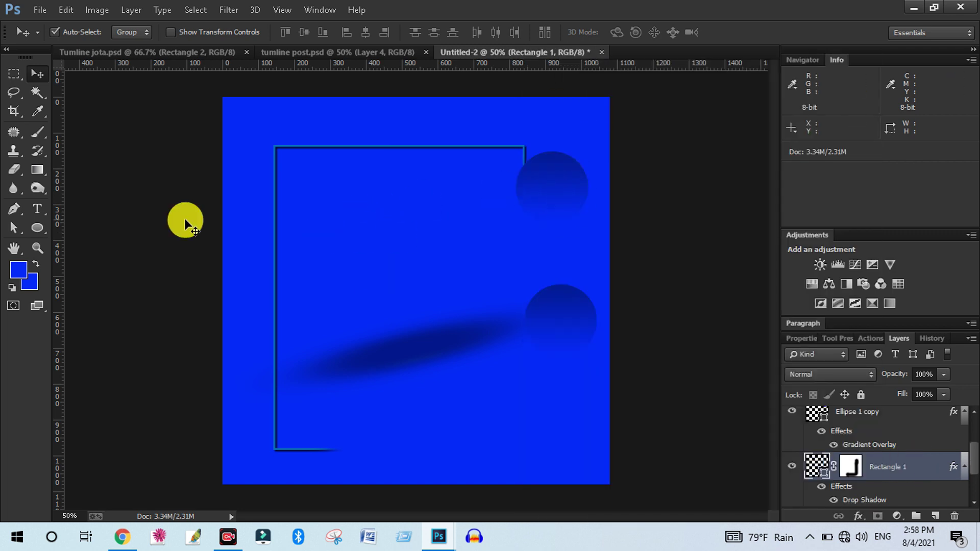
- Draw a rectangle about 384 × 114 px across the frame's upper left side on a new layer above Ellipse 1 copy 2
left_click(36, 228)
left_click(90, 229)
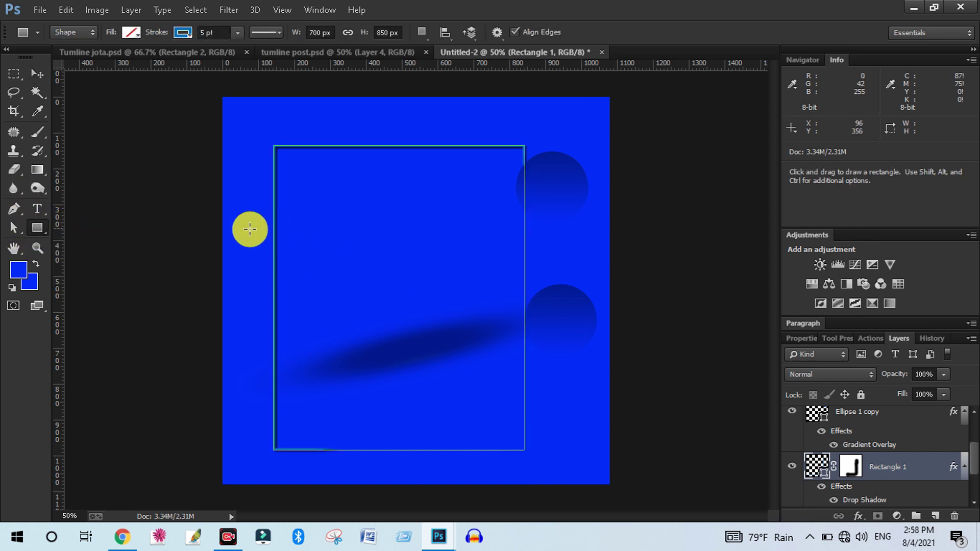
scroll(886, 413, "up", 1)
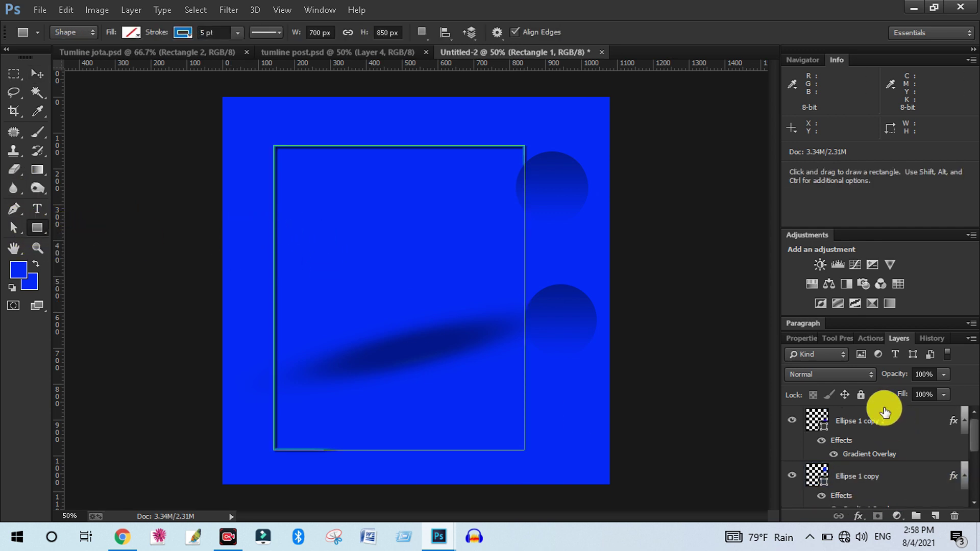
left_click(883, 418)
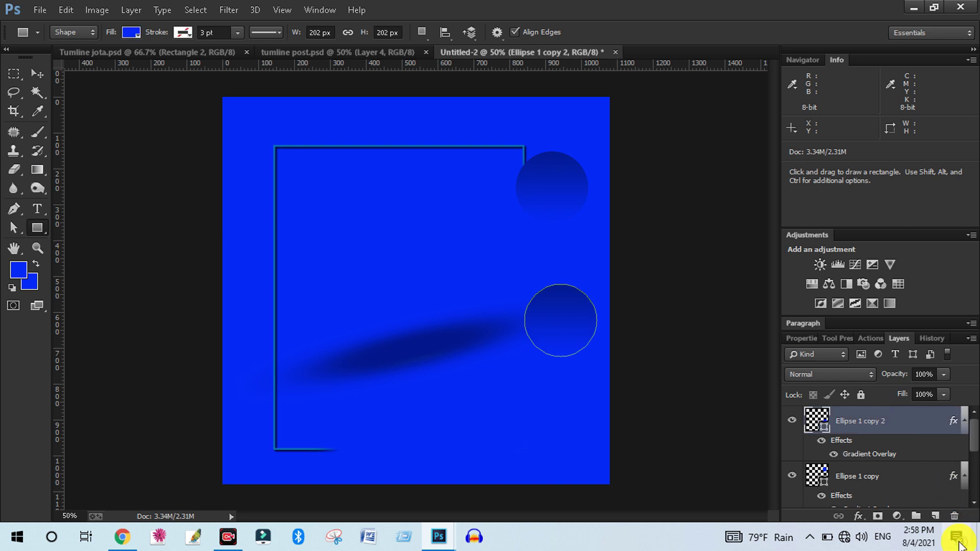
left_click(934, 515)
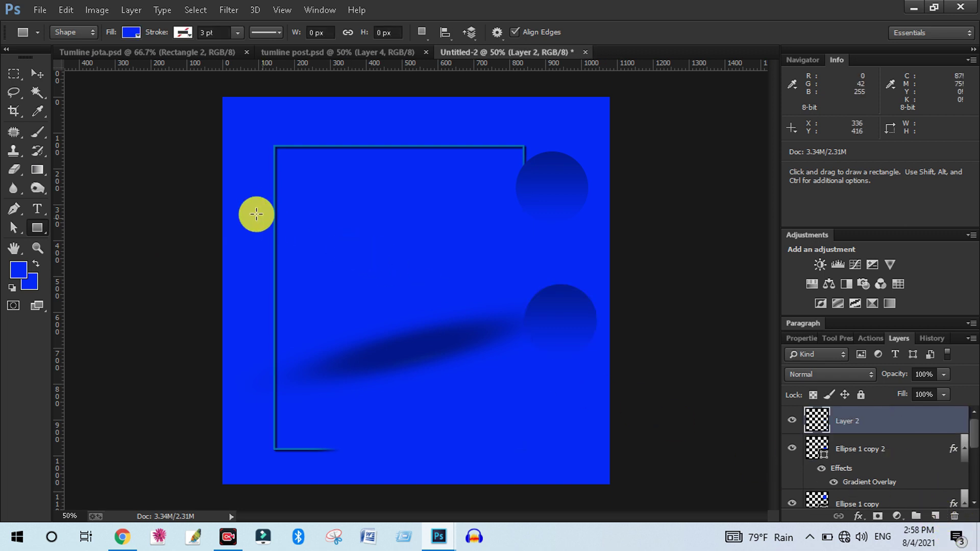
left_click_drag(246, 194, 384, 235)
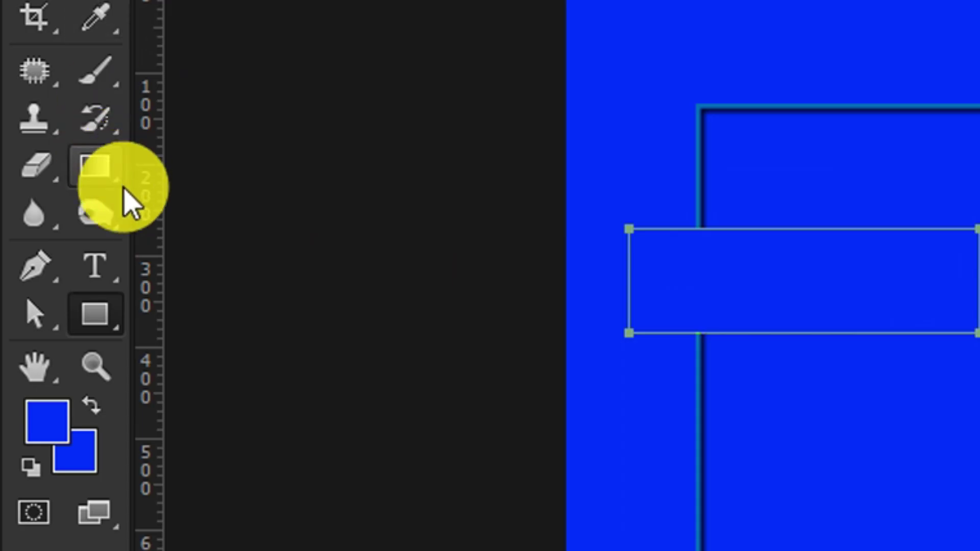
- Reshape the rectangle into a slanted banner about 390 × 146 px by moving its corner points individually, and fill it black
left_click_drag(31, 305, 175, 312)
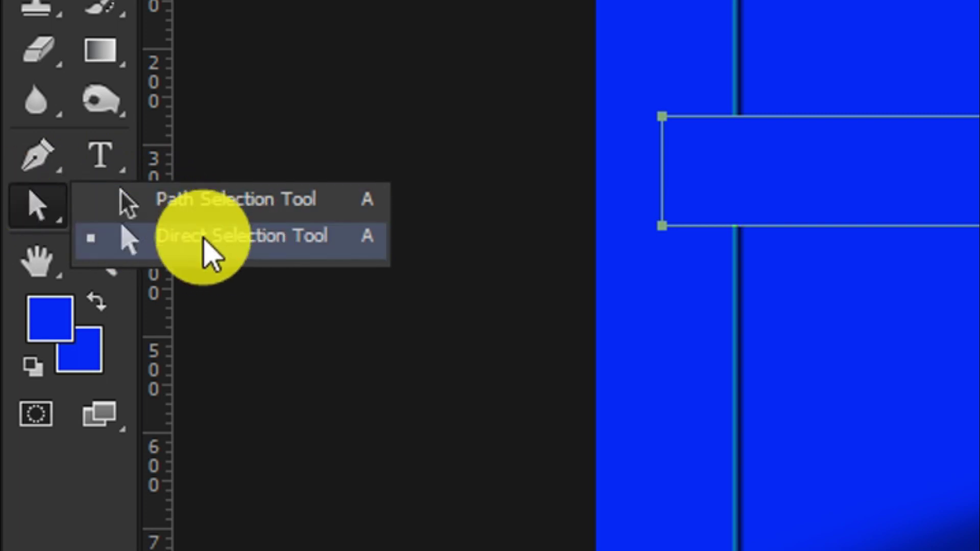
left_click(205, 239)
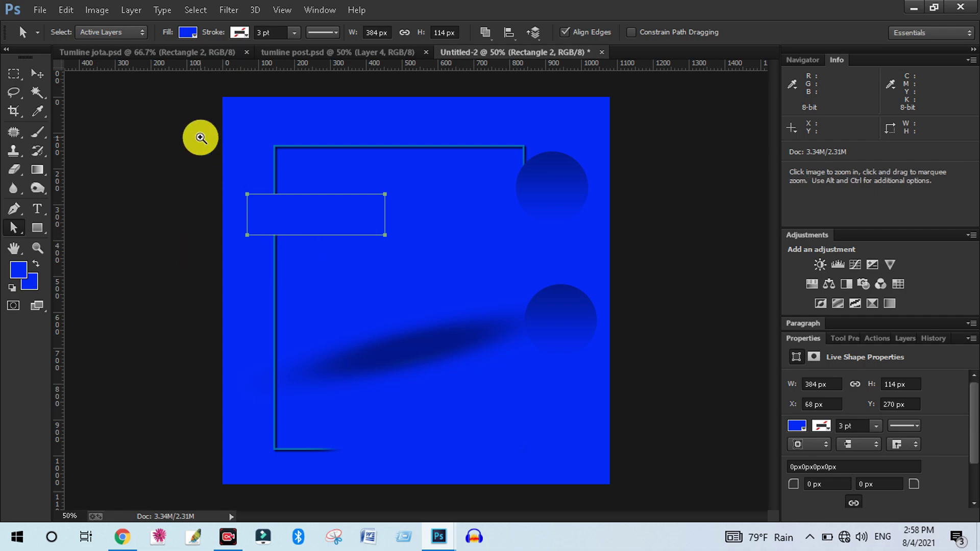
left_click_drag(201, 137, 444, 321)
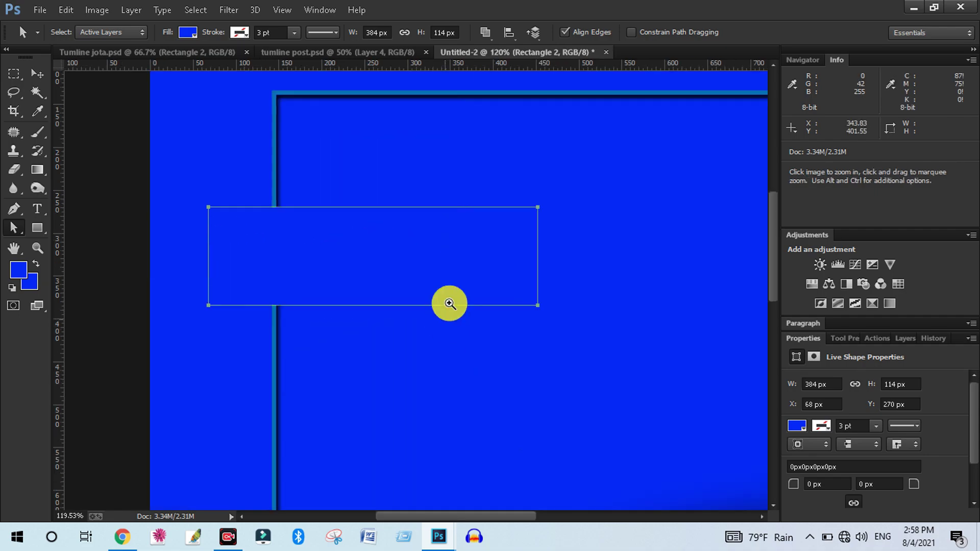
left_click_drag(515, 172, 543, 181)
key("Return")
left_click_drag(537, 306, 496, 281)
left_click_drag(208, 207, 272, 209)
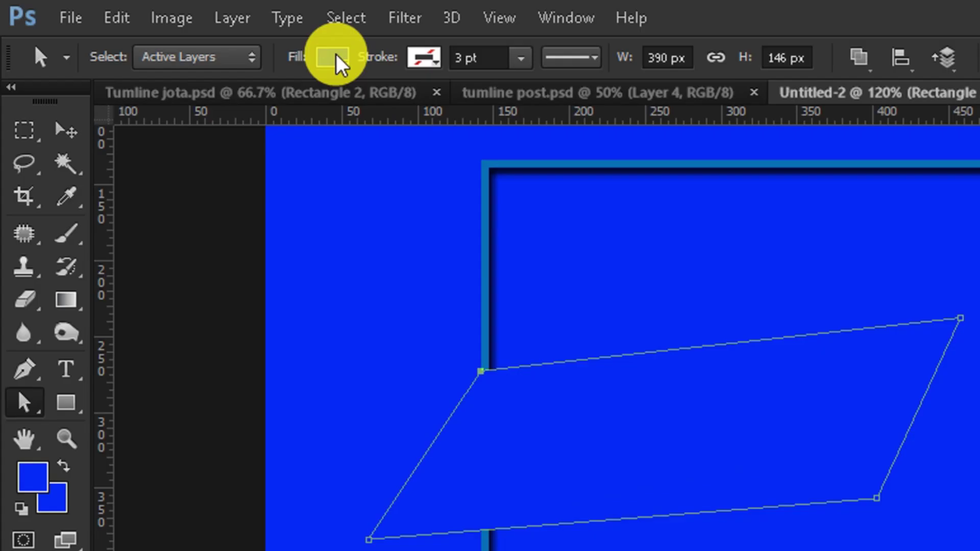
left_click(187, 32)
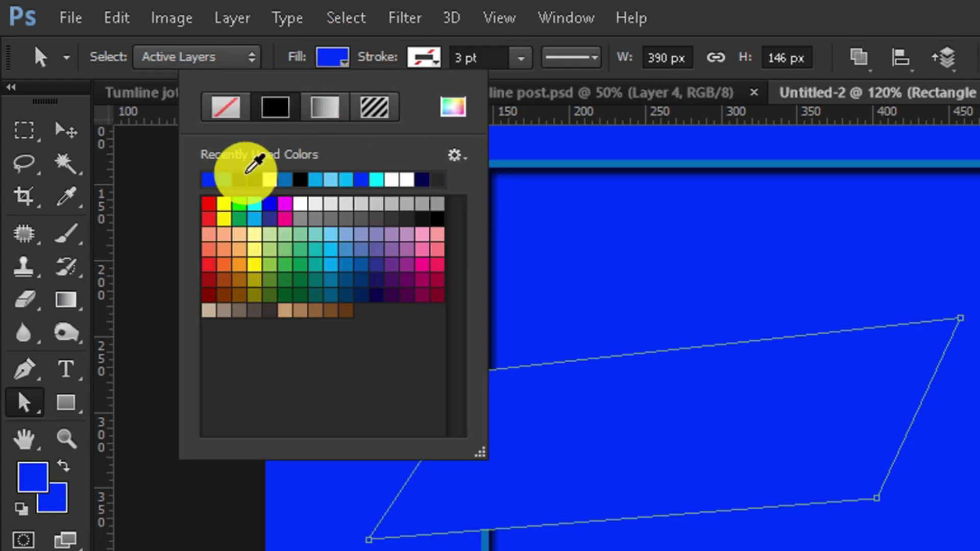
left_click(250, 180)
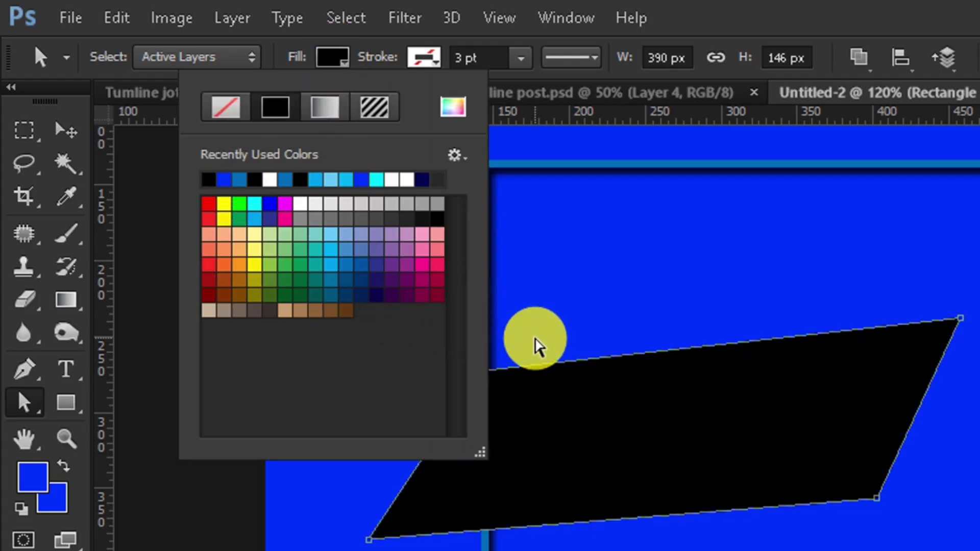
- Move the black banner down and rotate it counter-clockwise to a steeper slant, about 336 × 247 px overall
left_click(535, 338)
left_click(57, 133)
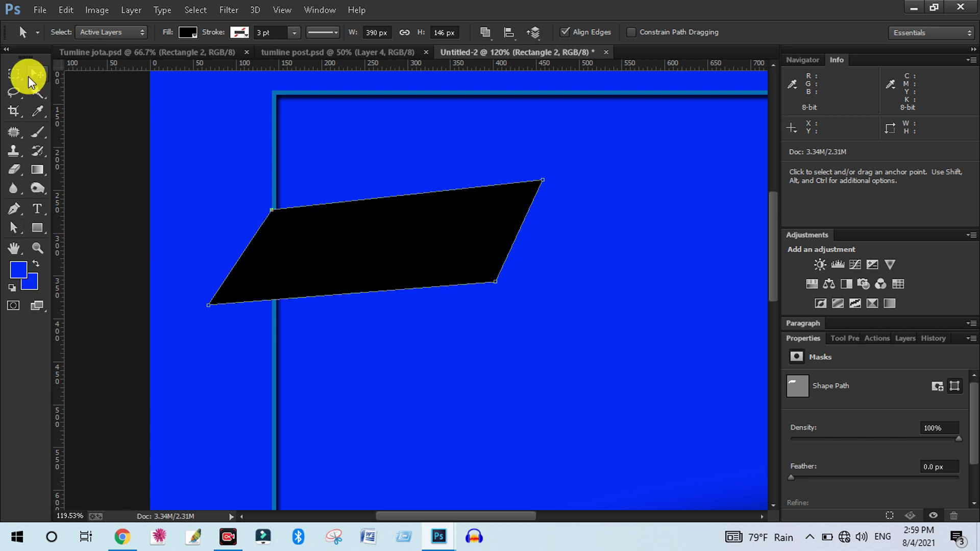
left_click_drag(360, 253, 353, 297)
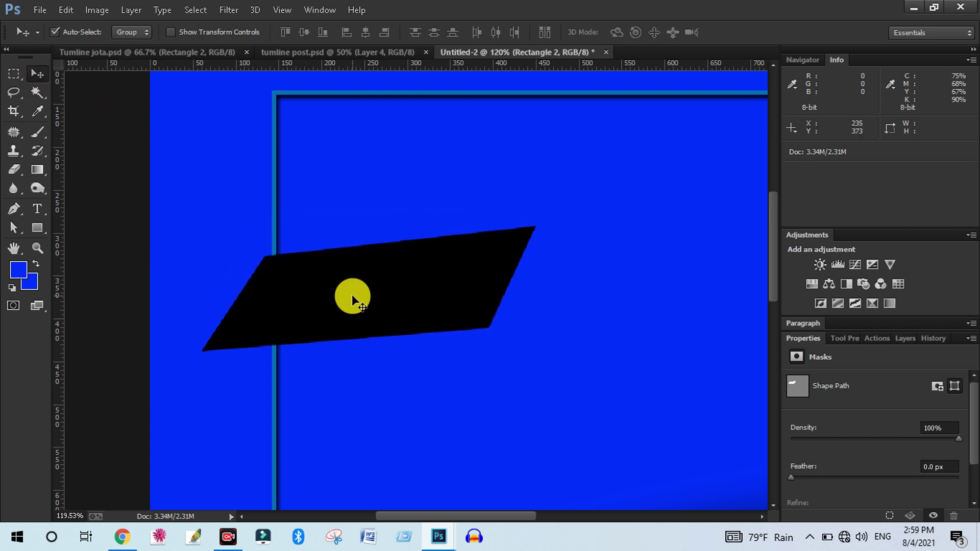
key("ctrl+t")
left_click_drag(573, 323, 574, 267)
left_click_drag(428, 257, 390, 271)
key("Return")
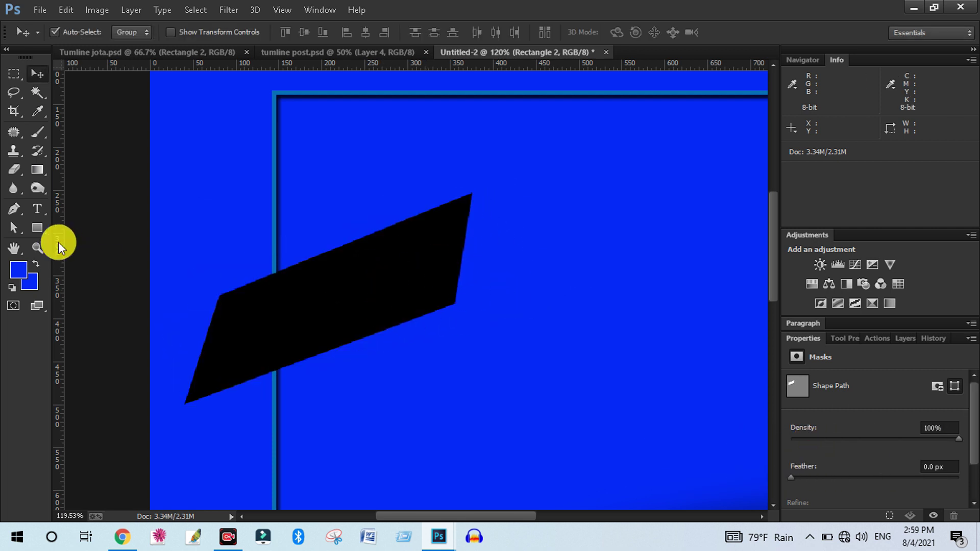
- Raise the black banner's lower right corner point slightly so that its right end is narrower
left_click(12, 232)
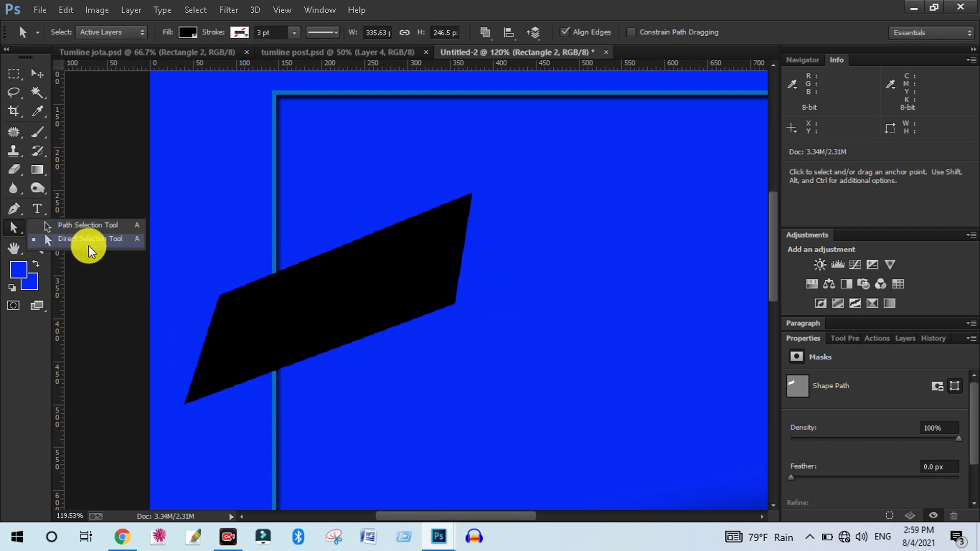
left_click(89, 244)
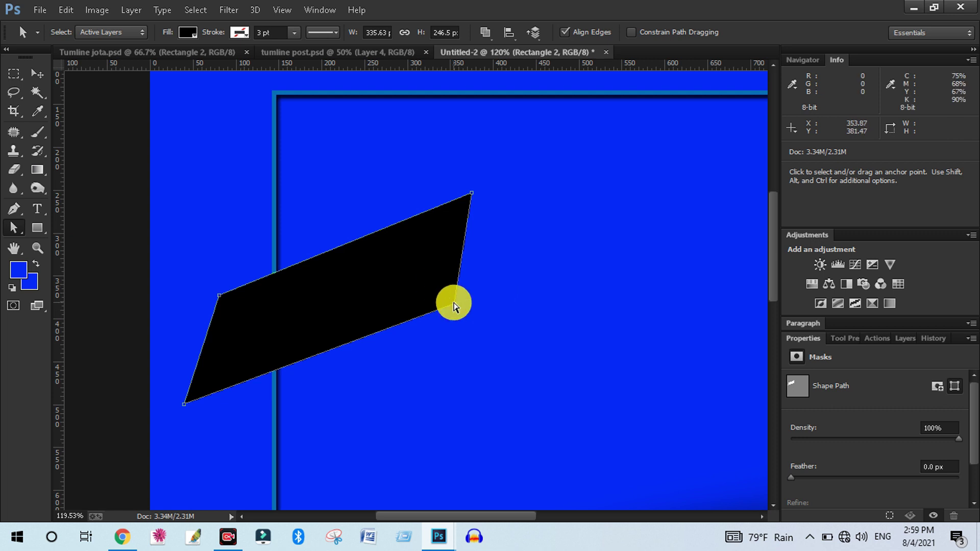
left_click_drag(454, 303, 458, 290)
left_click(500, 296)
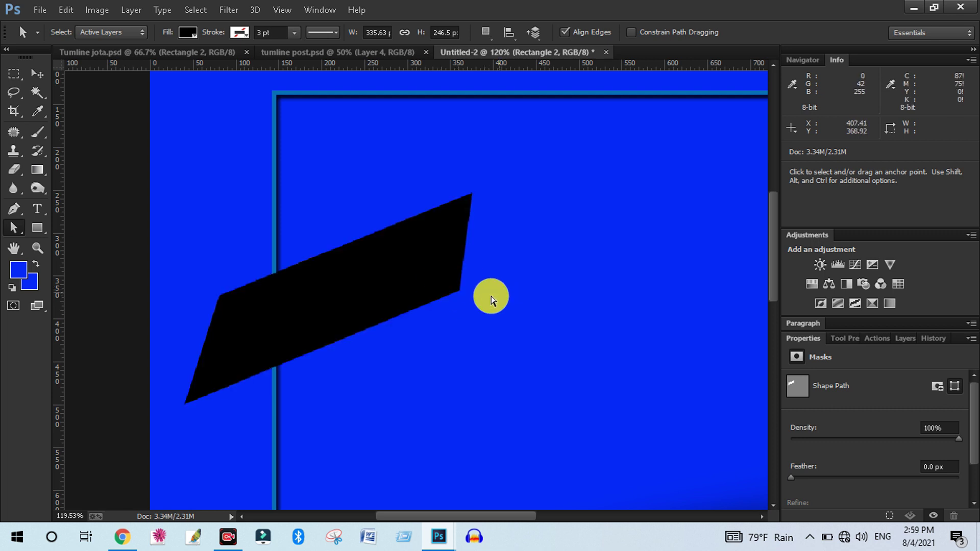
- Duplicate the black banner directly below the original and nudge the copy up to leave a narrow gap
left_click(427, 310, "alt")
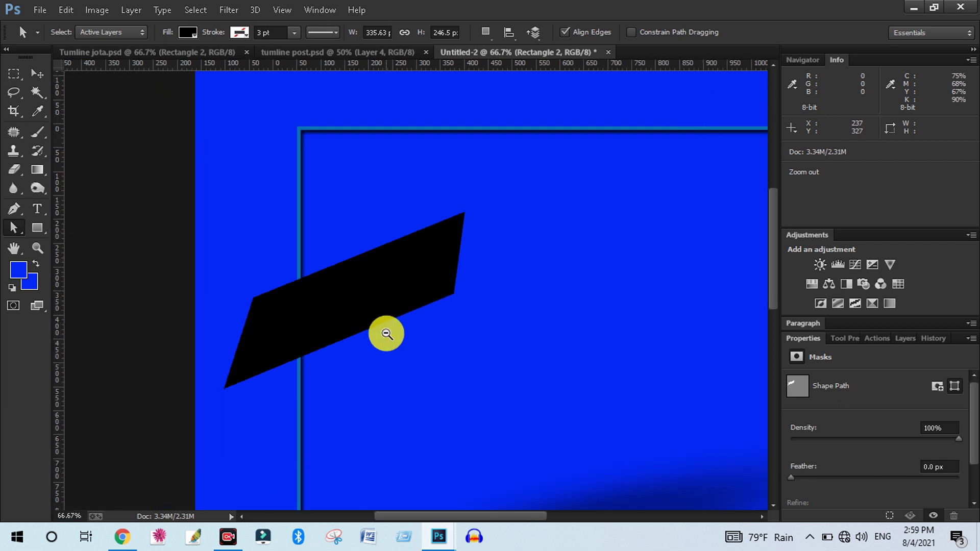
left_click(426, 310, "alt")
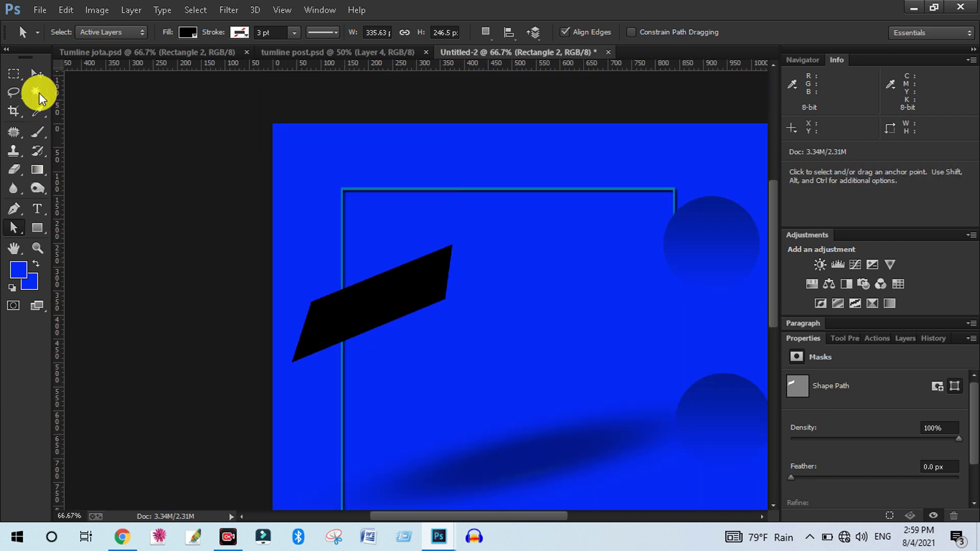
left_click(38, 74)
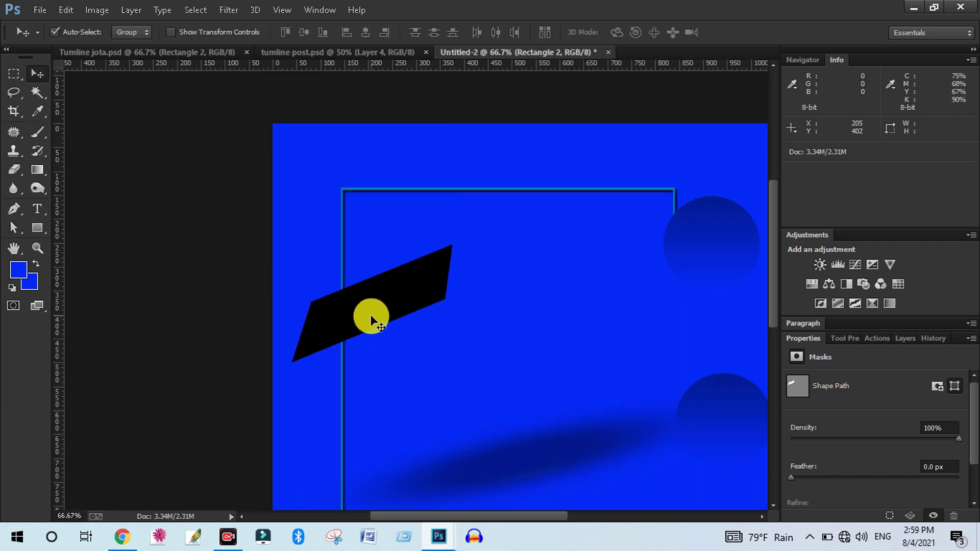
left_click_drag(374, 303, 363, 373)
key("Up")
key("Up")
key("Up")
key("Up")
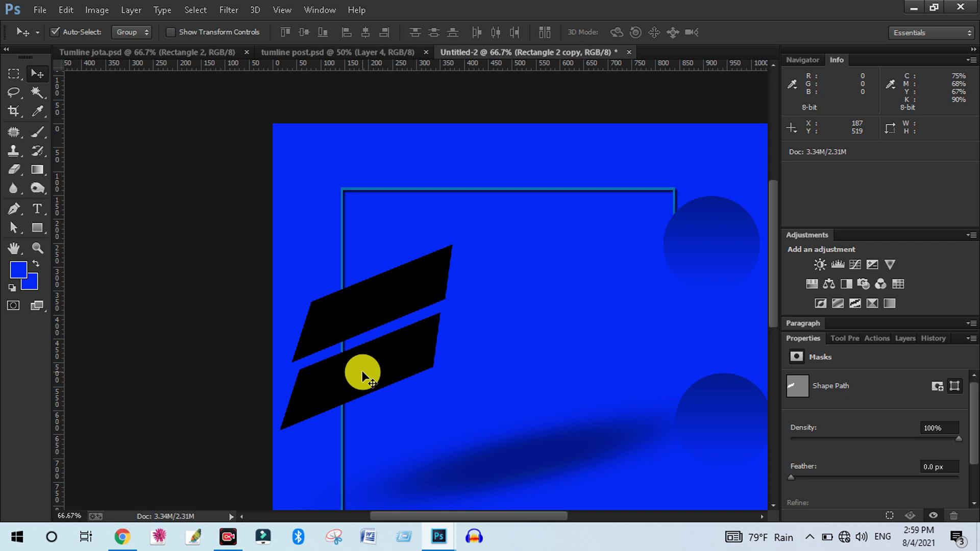
- Scale the upper black banner down from both ends so it is smaller than the banner beneath it
key("ctrl+t")
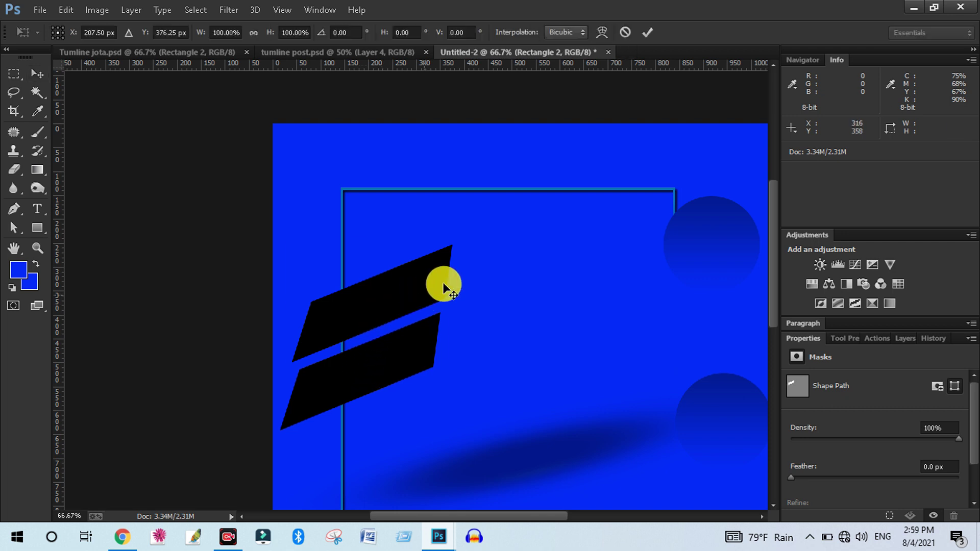
left_click_drag(451, 249, 420, 272)
left_click_drag(289, 366, 303, 357)
key("Return")
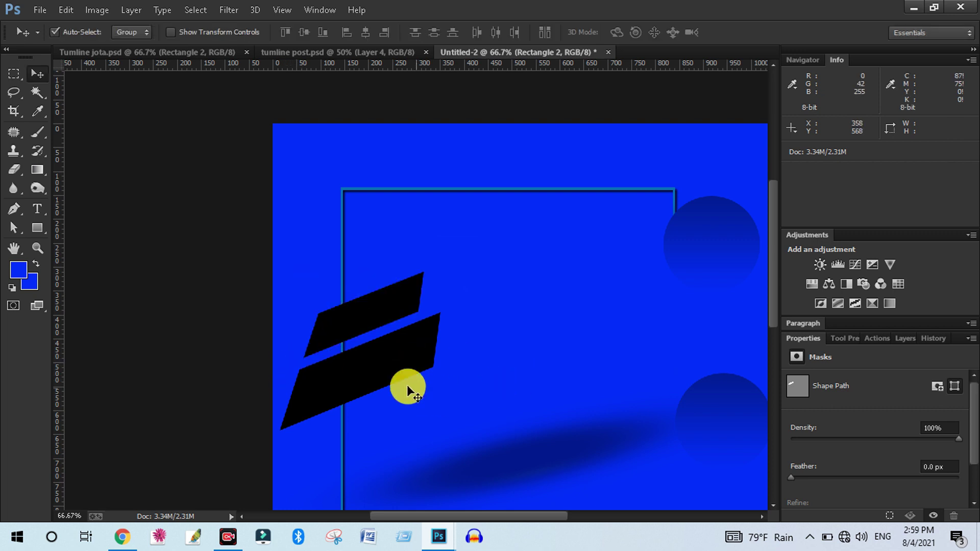
- Change the lower banner's fill to light blue from the recently used colors
key("ctrl+j")
left_click(41, 229)
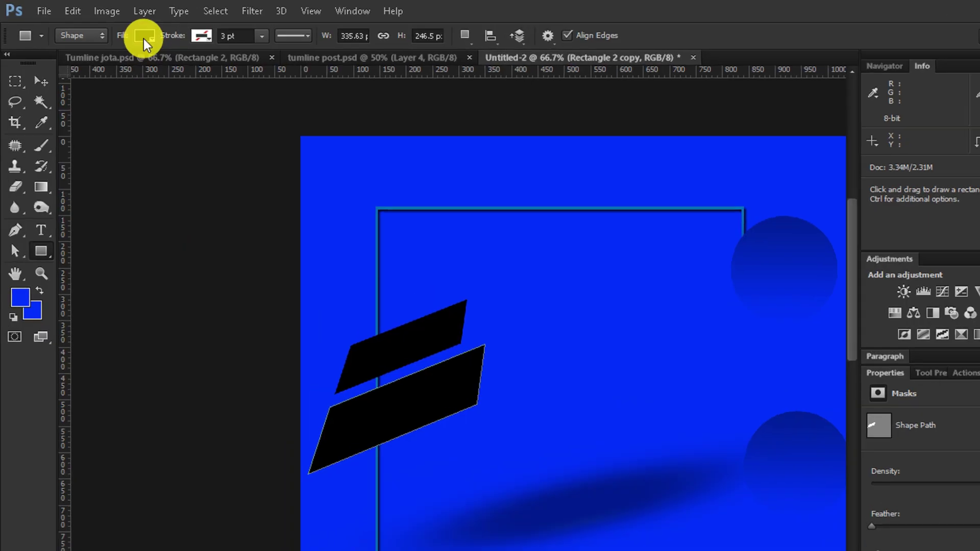
left_click(145, 37)
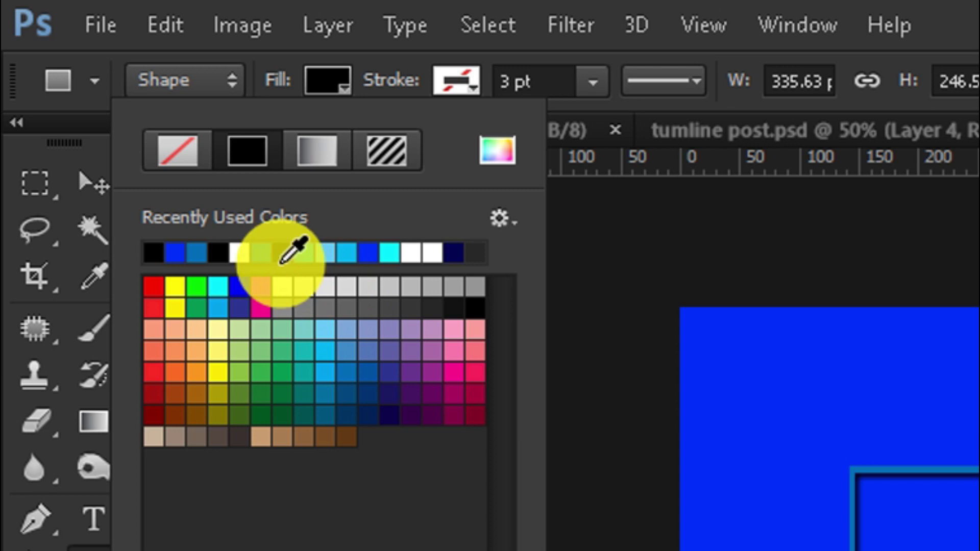
left_click(347, 252)
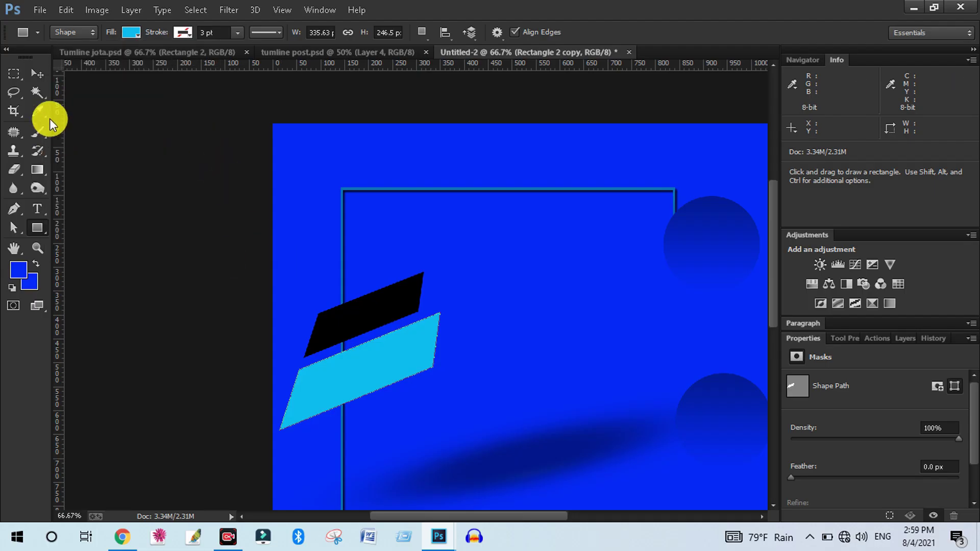
left_click(37, 73)
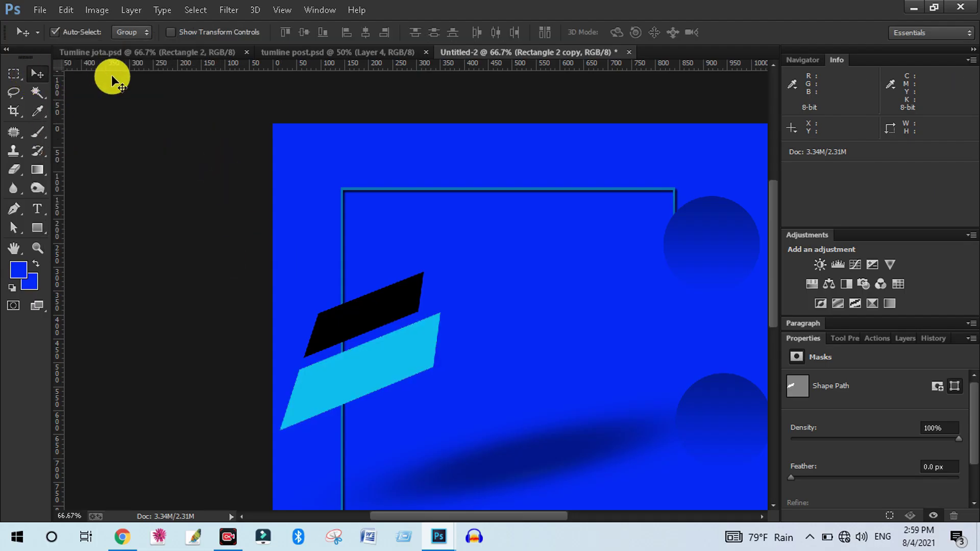
- Examine the NEW and CASUAL banners and their shadows in the reference Tumline jota.psd
left_click(136, 51)
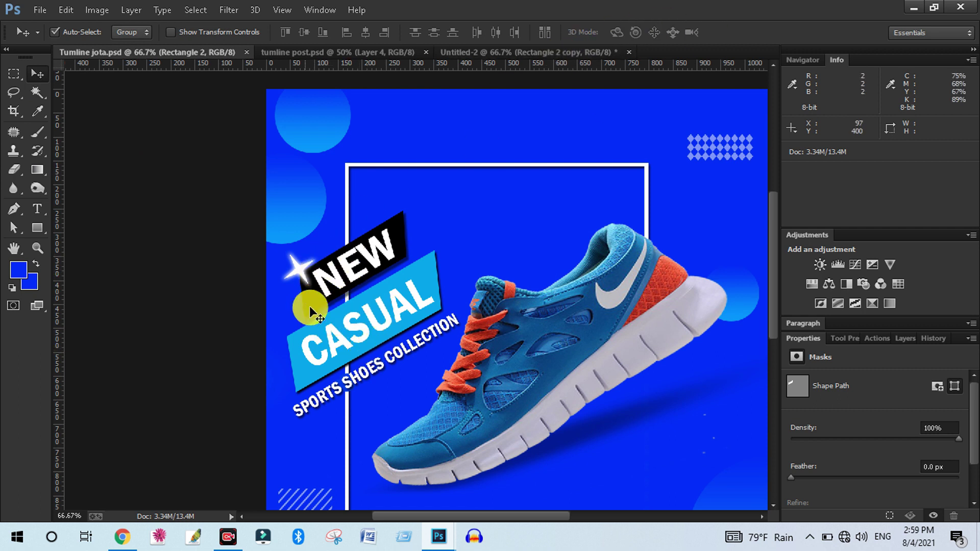
left_click_drag(290, 226, 412, 378)
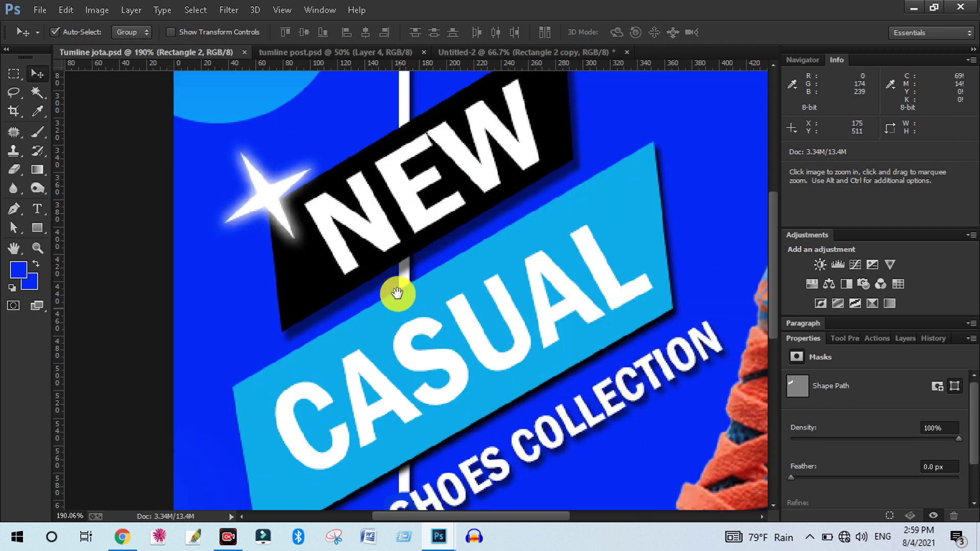
left_click(425, 320, "alt")
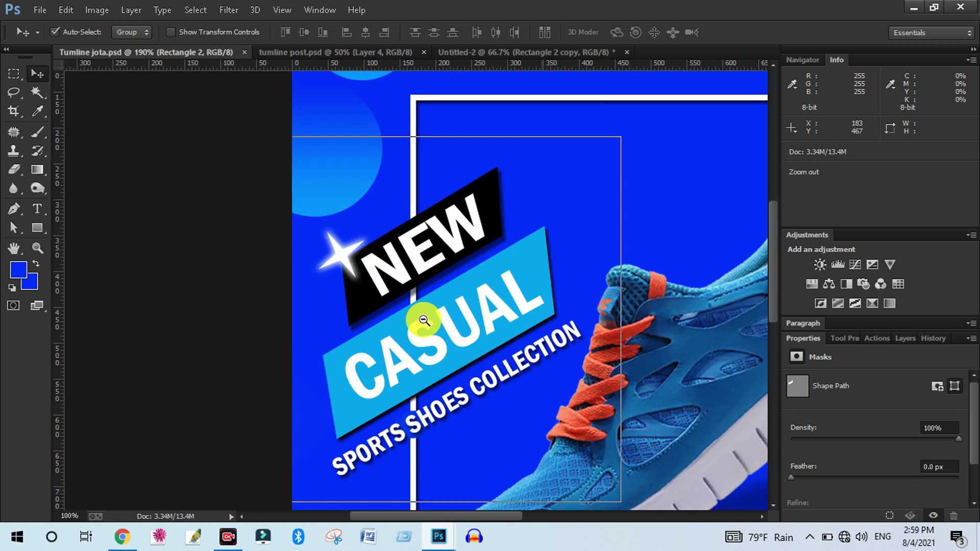
left_click(424, 320, "alt")
left_click(424, 321, "alt")
left_click(426, 250, "alt")
left_click(427, 248, "ctrl")
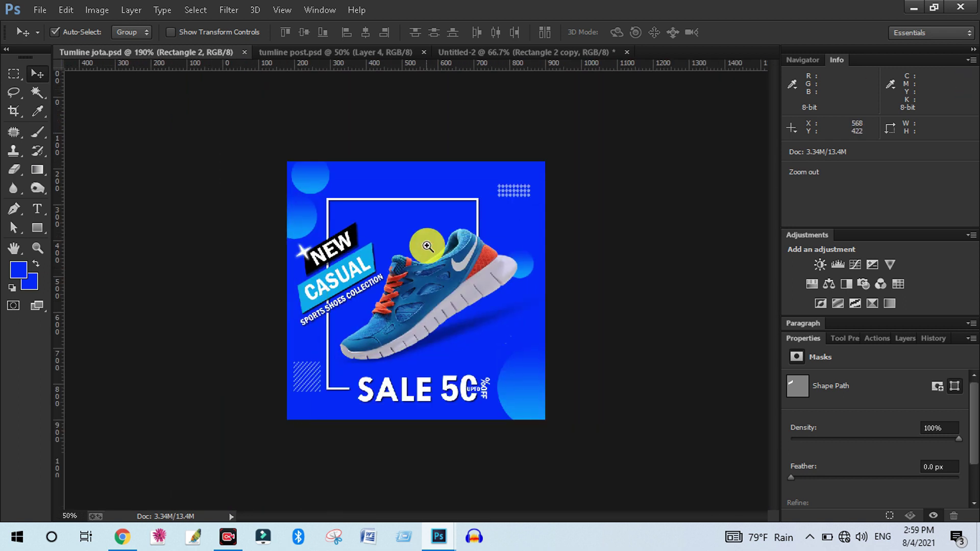
left_click(427, 247, "ctrl")
- Return to Untitled-2 and add a drop shadow to the light blue banner with 75% opacity, 120° angle, 5 px distance and 5 px size
left_click(477, 52)
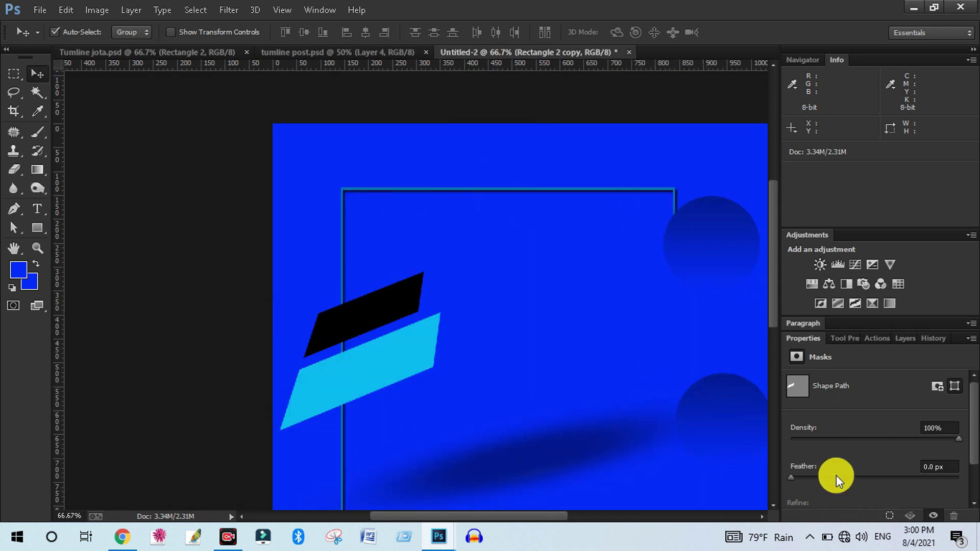
left_click(903, 338)
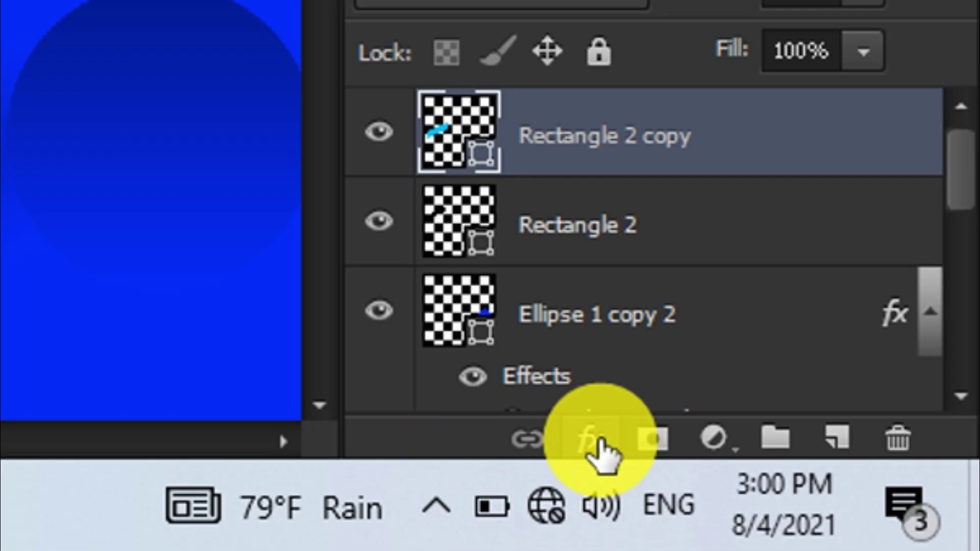
left_click(598, 438)
left_click(686, 415)
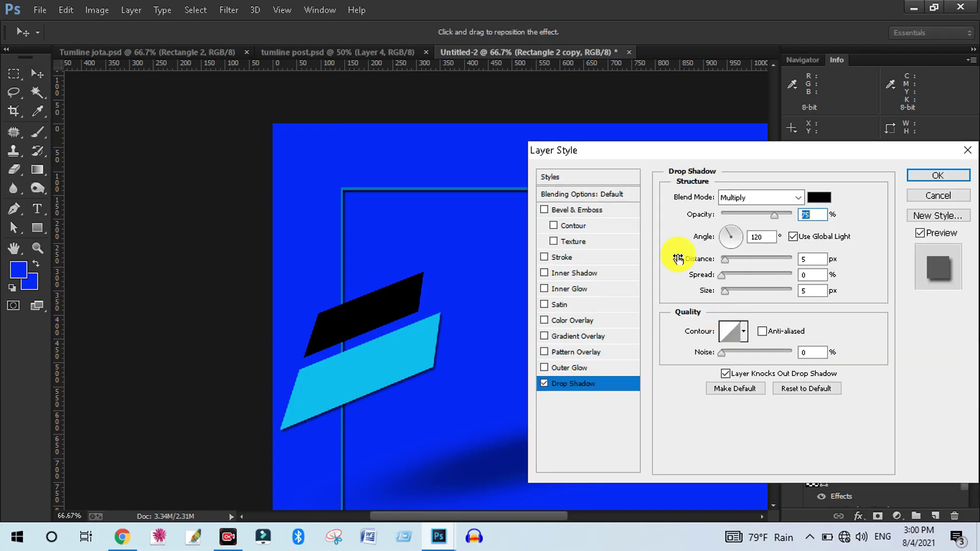
left_click(916, 176)
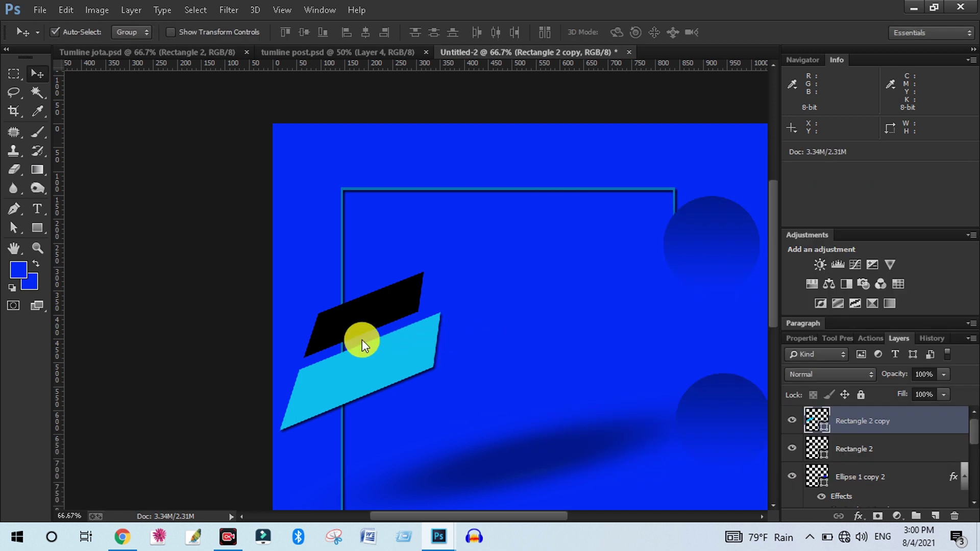
- Review the banner lettering in Tumline jota.psd, add the trial text "sdfklsdjflk" above its frame, and return to Untitled-2
left_click(362, 304)
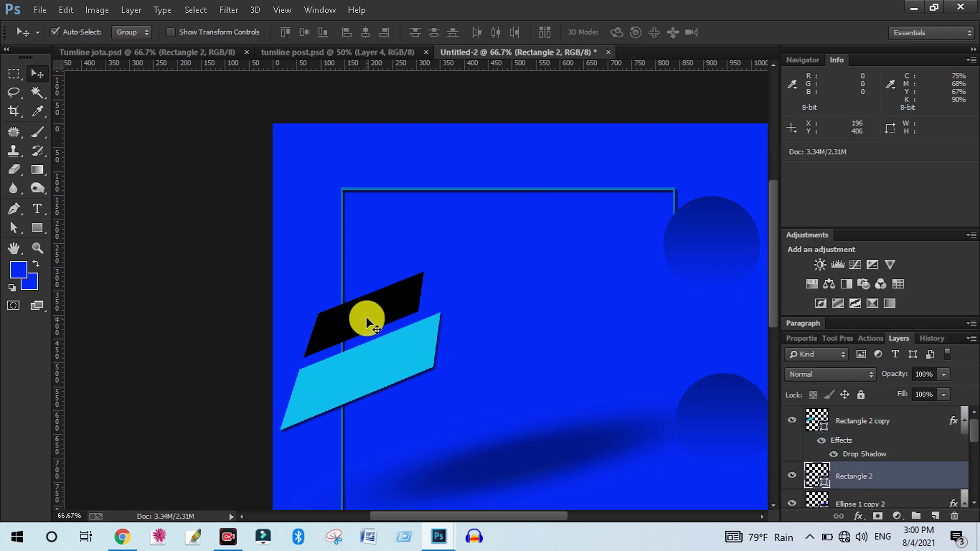
left_click(189, 52)
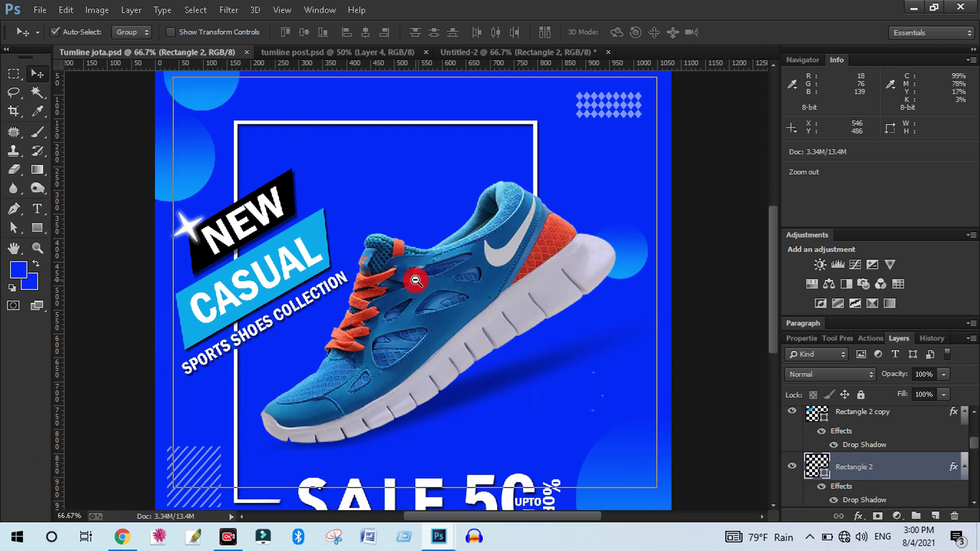
key("ctrl+minus")
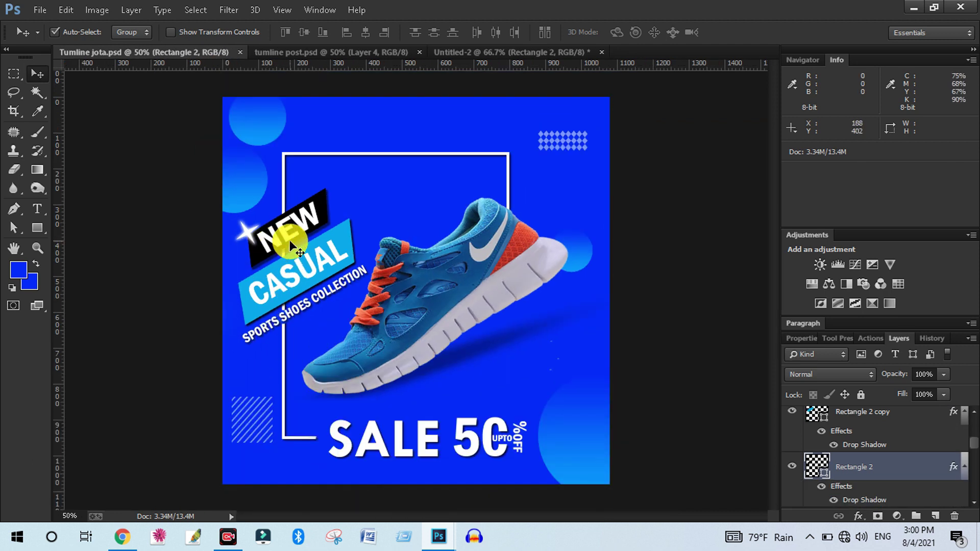
left_click(330, 231, "ctrl")
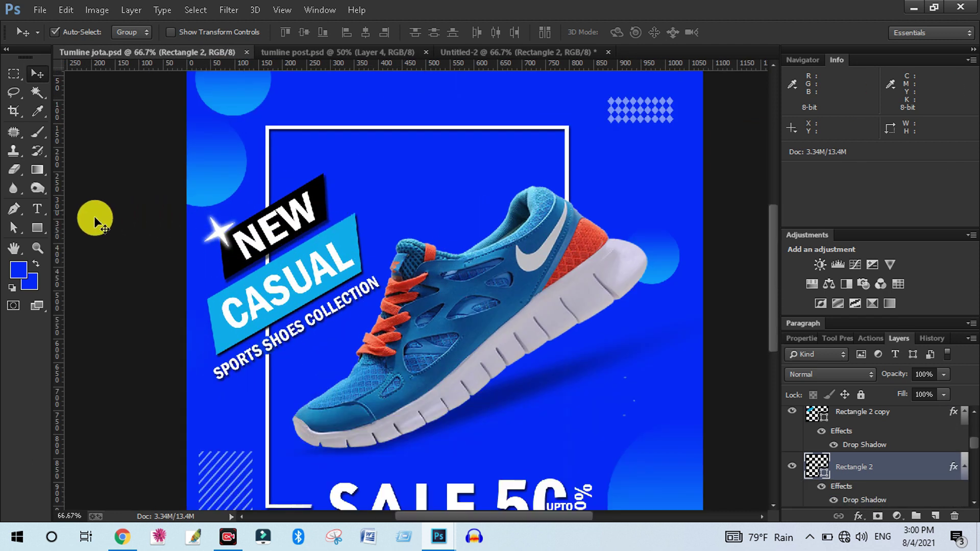
left_click(359, 100)
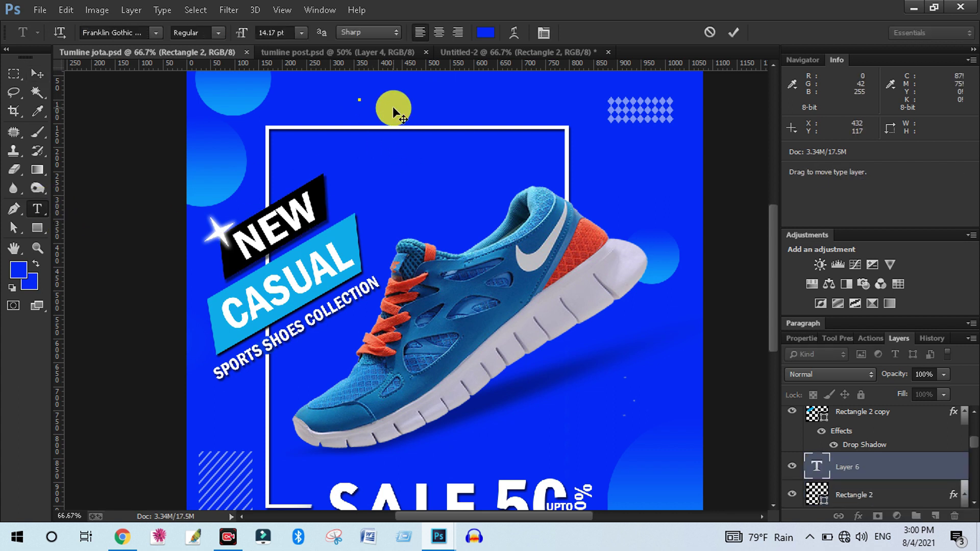
left_click(523, 50)
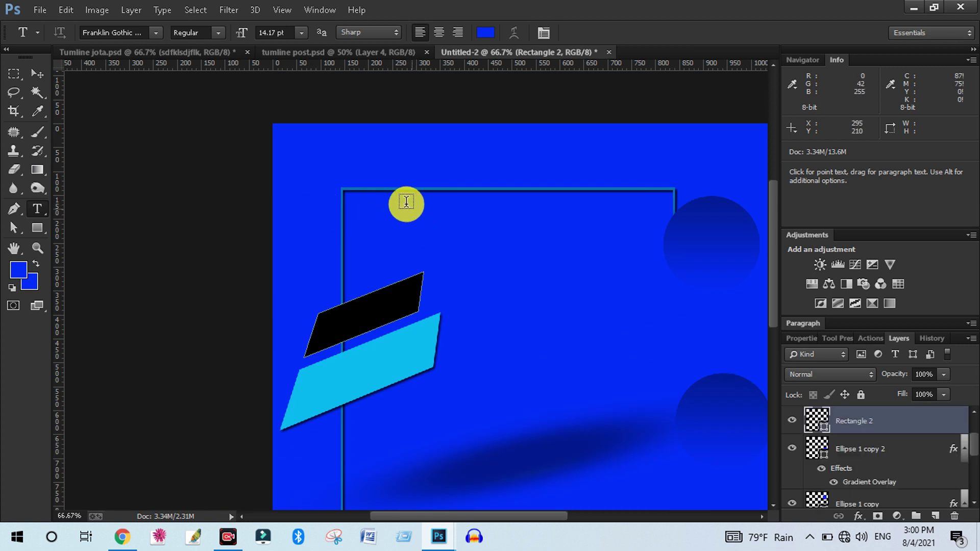
- Add the text NEW above the frame in Untitled-2 at a size of 109.17 pt
left_click(401, 158)
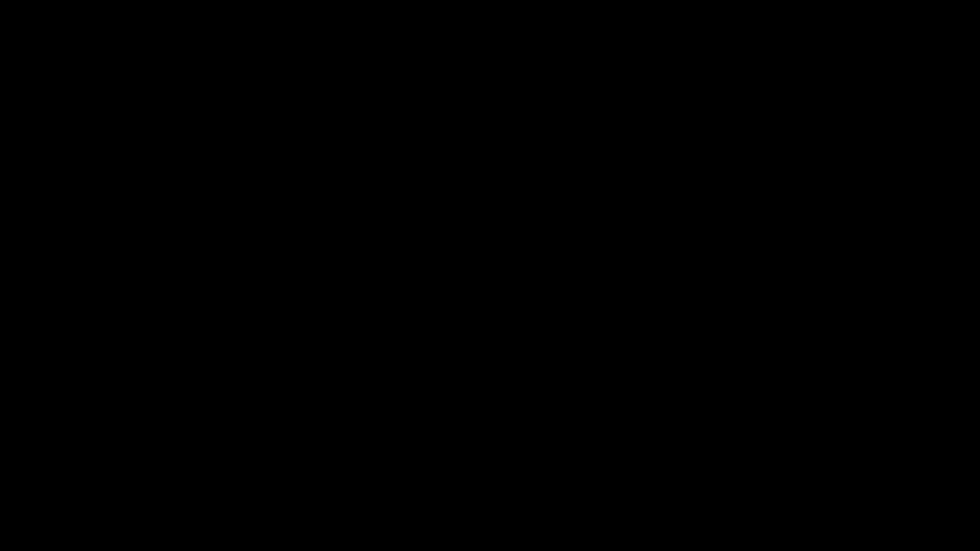
left_click_drag(241, 33, 301, 36)
left_click_drag(371, 55, 377, 52)
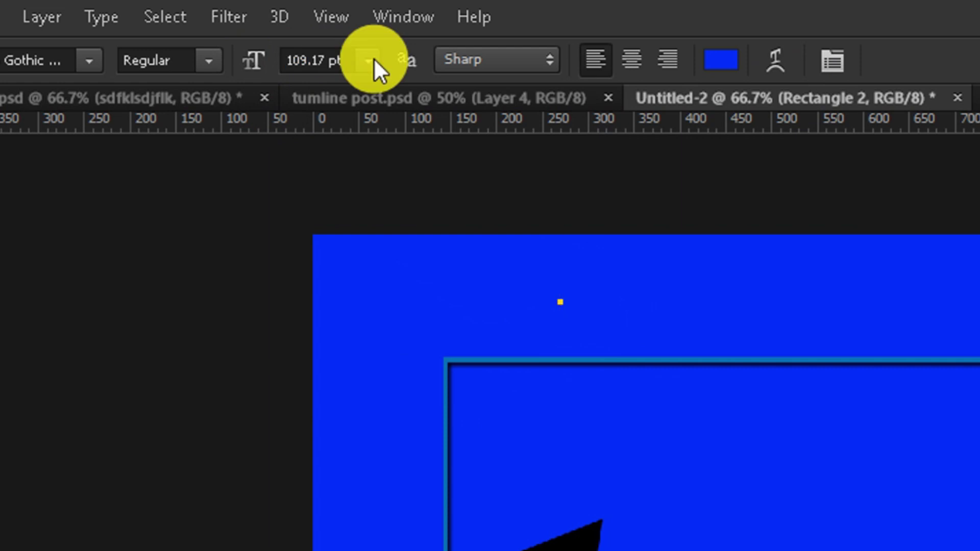
left_click(368, 53)
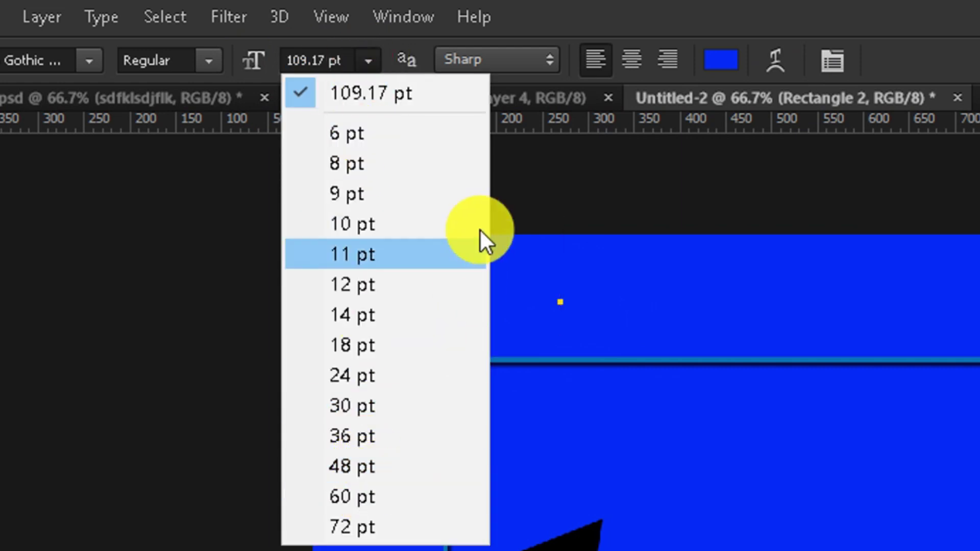
left_click(351, 61)
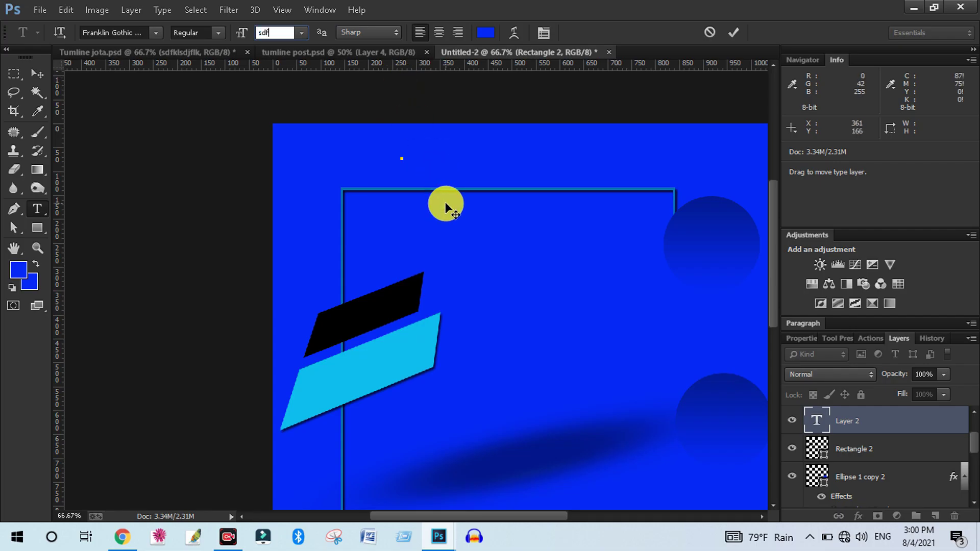
key("Escape")
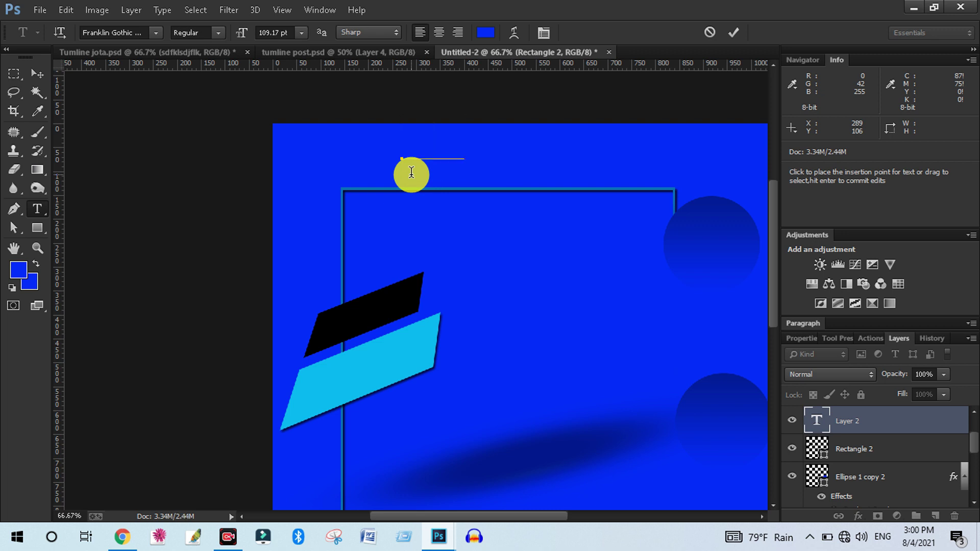
left_click(33, 83)
left_click(35, 75)
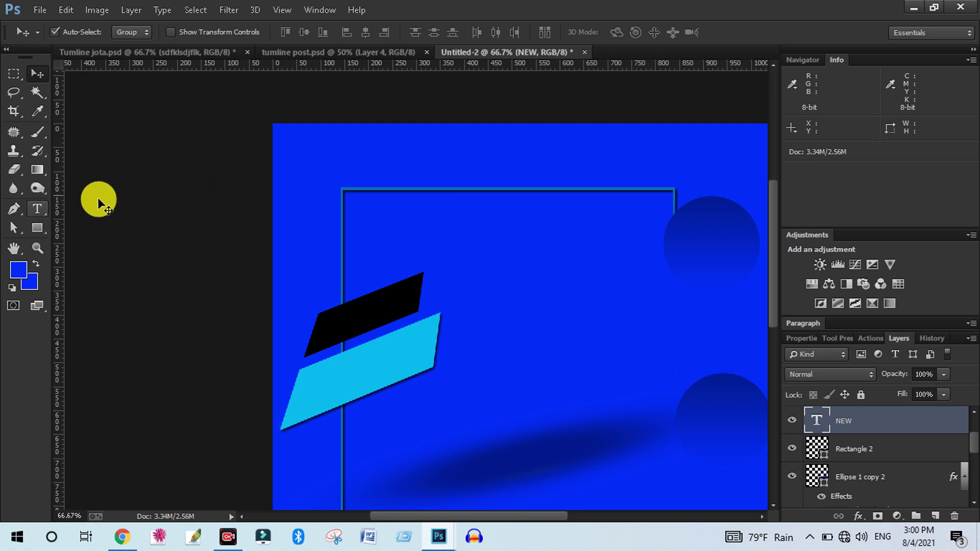
- Add another NEW text line above the frame and set its color to white (ffffff)
left_click(42, 209)
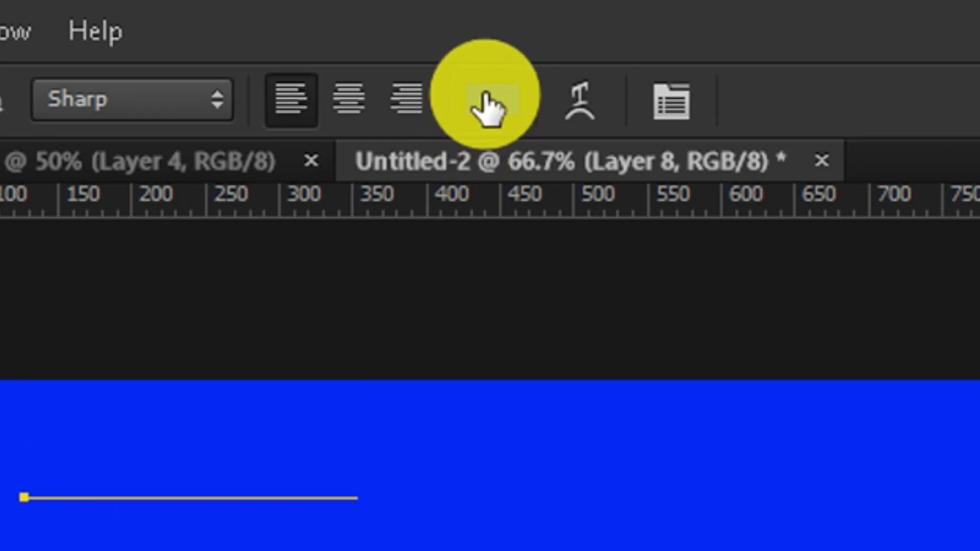
left_click(489, 103)
type("ffffff")
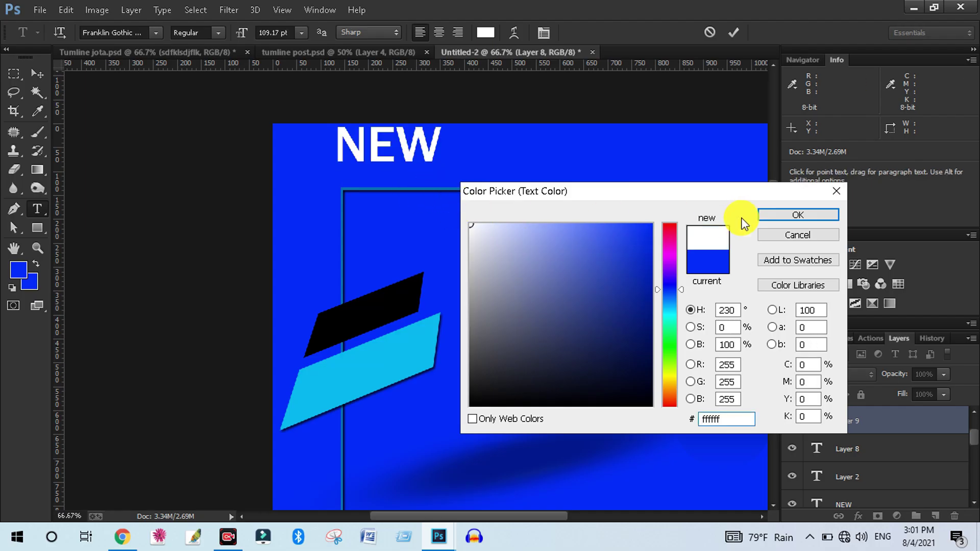
left_click(779, 216)
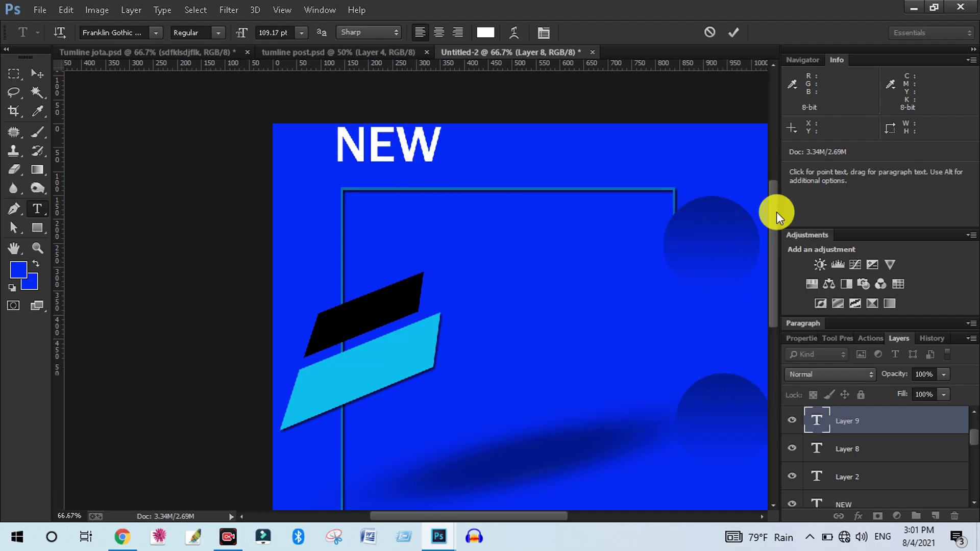
left_click(38, 74)
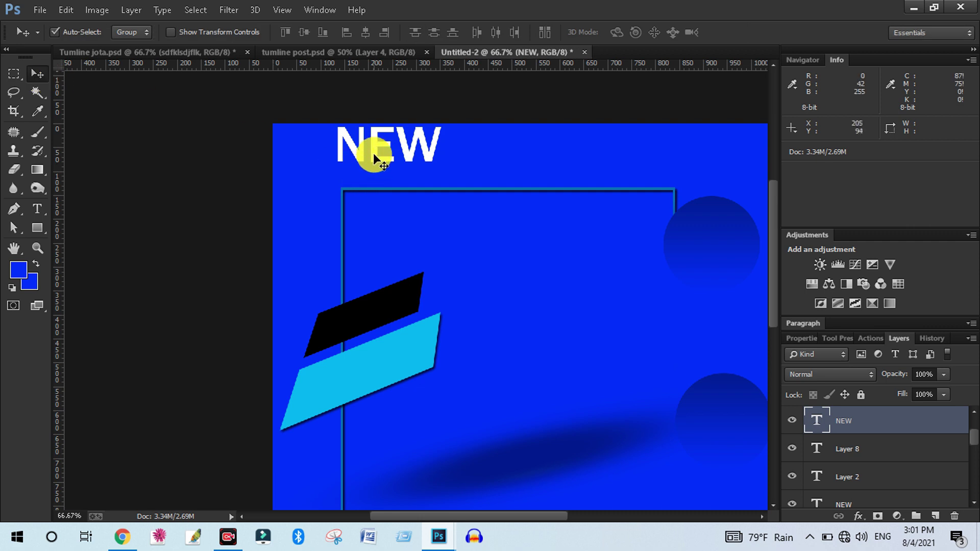
- Fit the white NEW text onto the black banner, rotated -21.47° and scaled to 93.39% width and 61.91% height
left_click_drag(375, 149, 403, 232)
key("ctrl+t")
left_click_drag(511, 267, 507, 210)
left_click_drag(449, 225, 449, 322)
left_click_drag(400, 300, 356, 292)
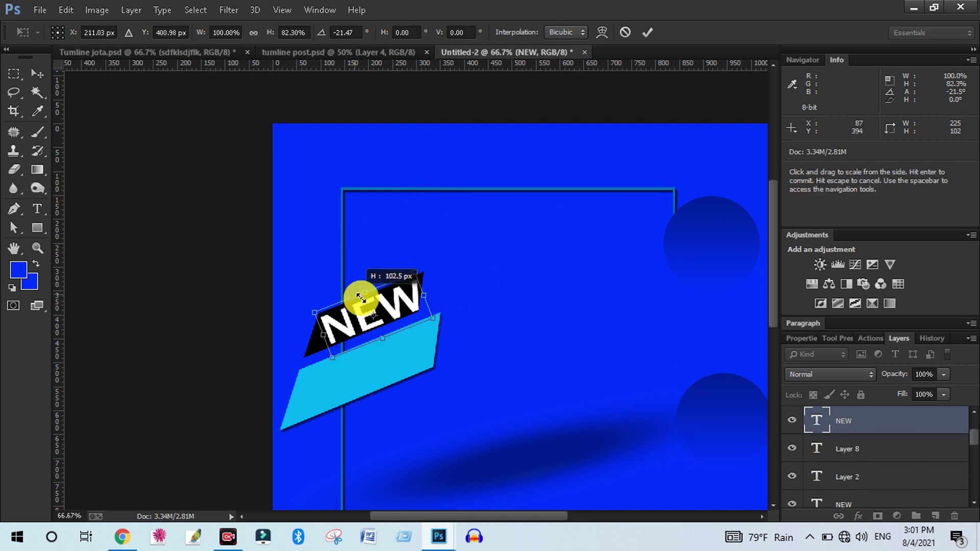
left_click_drag(434, 320, 433, 322)
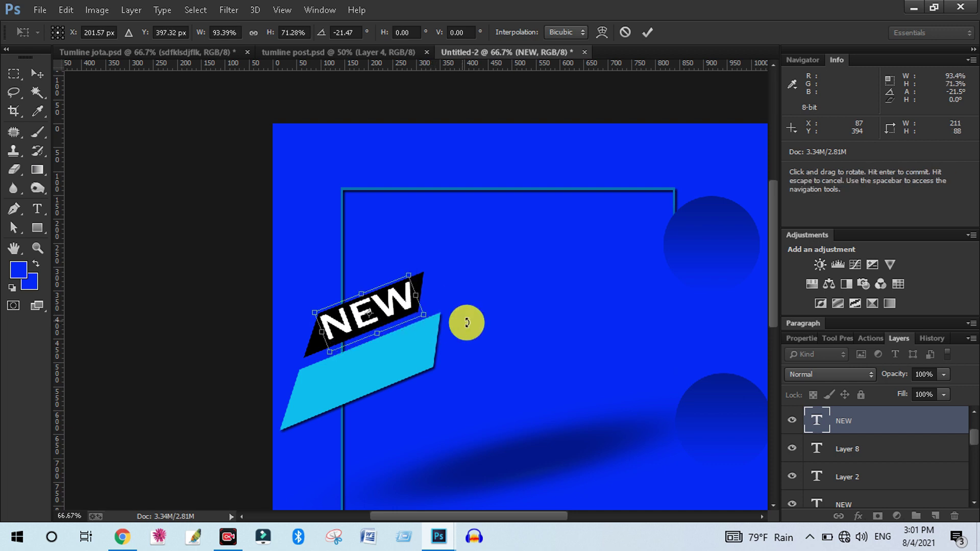
left_click_drag(350, 292, 350, 299)
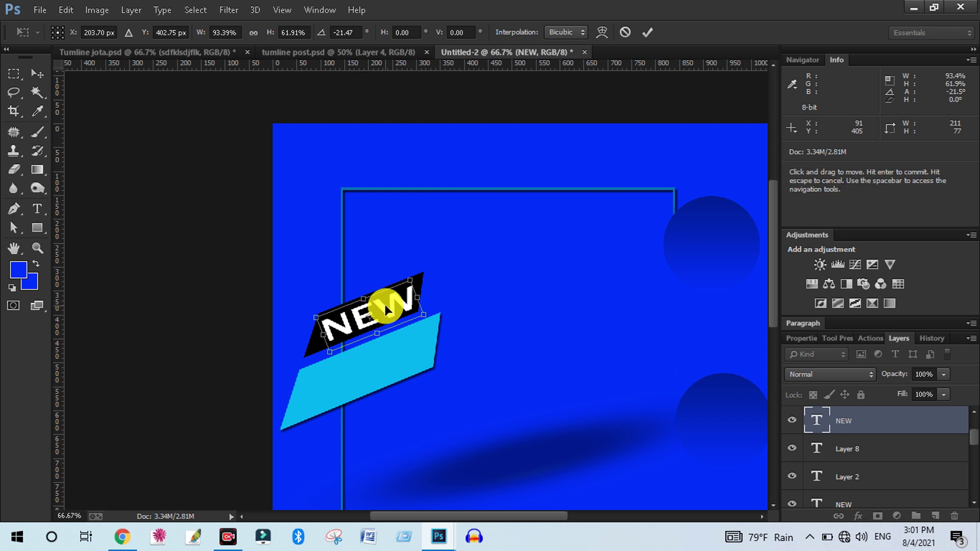
key("Return")
- Select the NEW lettering on the black banner and apply Faux Bold through the character settings
left_click(38, 209)
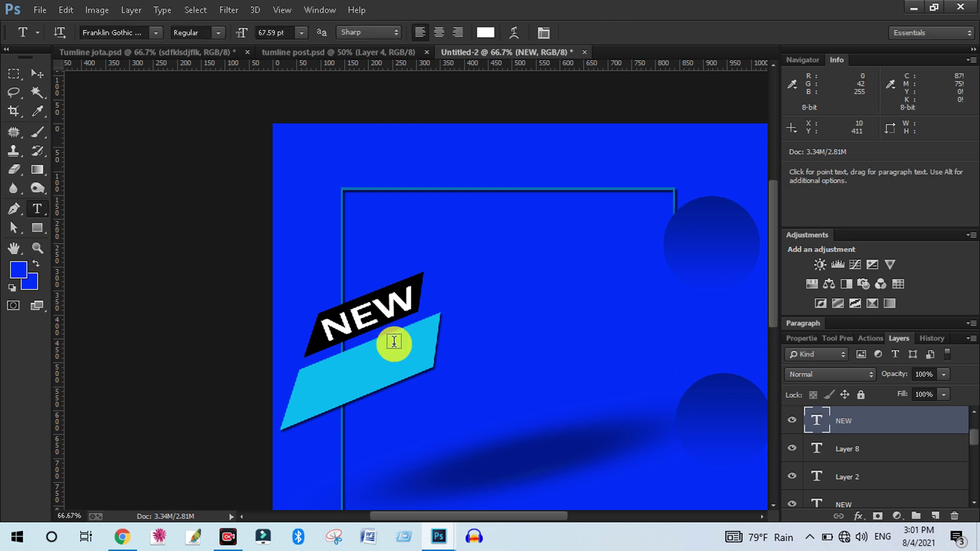
left_click(376, 324)
key("ctrl+a")
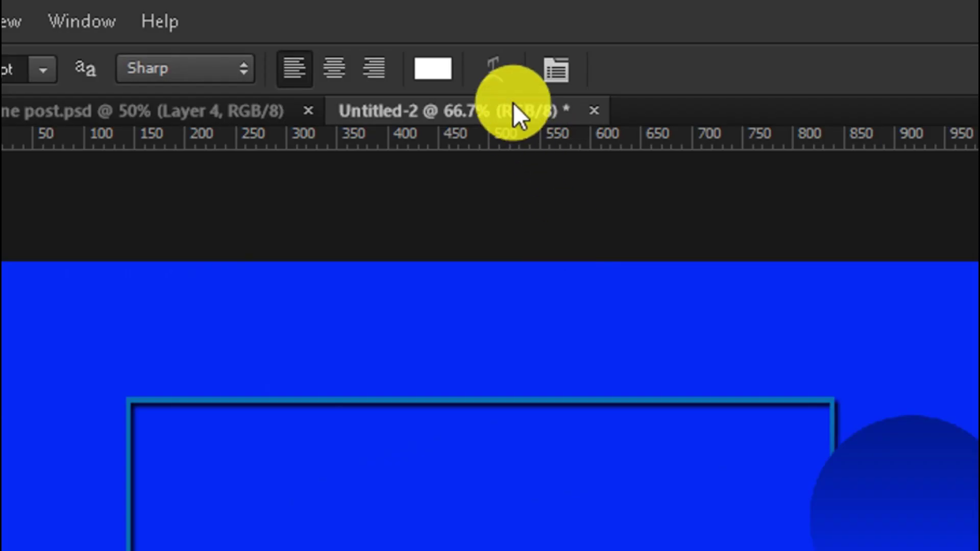
left_click(547, 71)
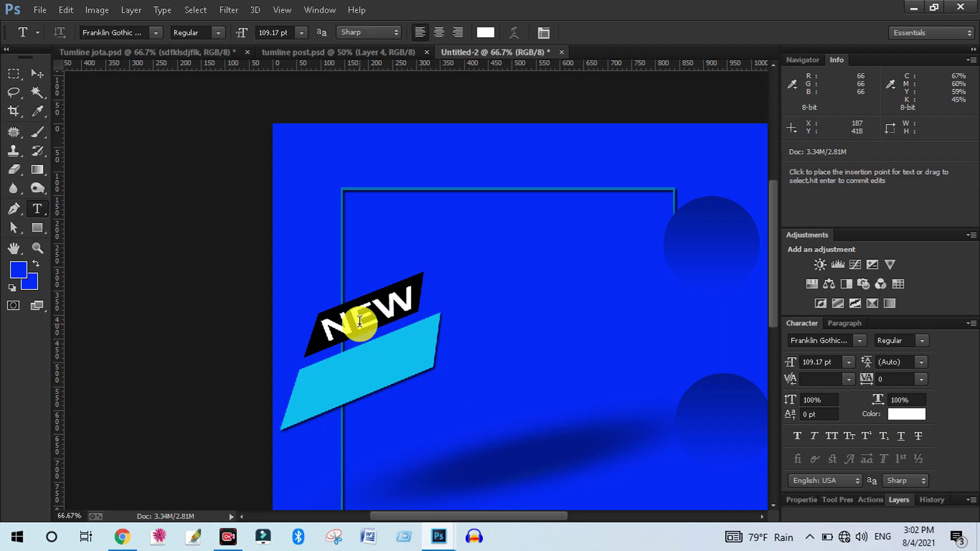
left_click(359, 323)
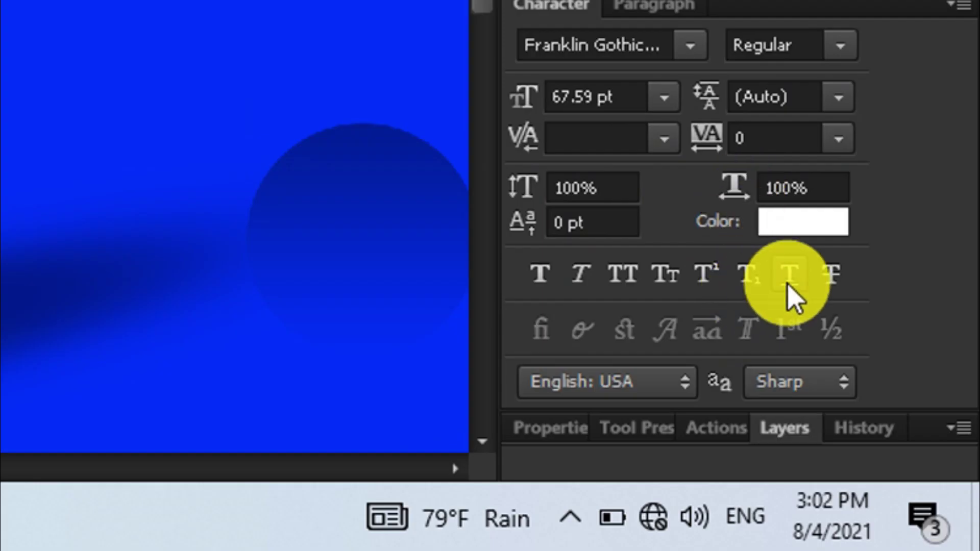
left_click(789, 292)
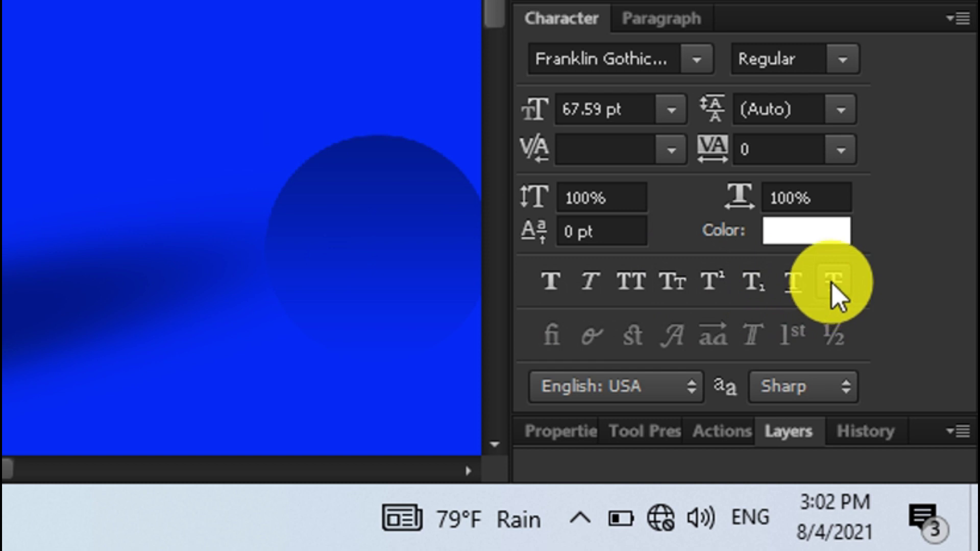
left_click(832, 283)
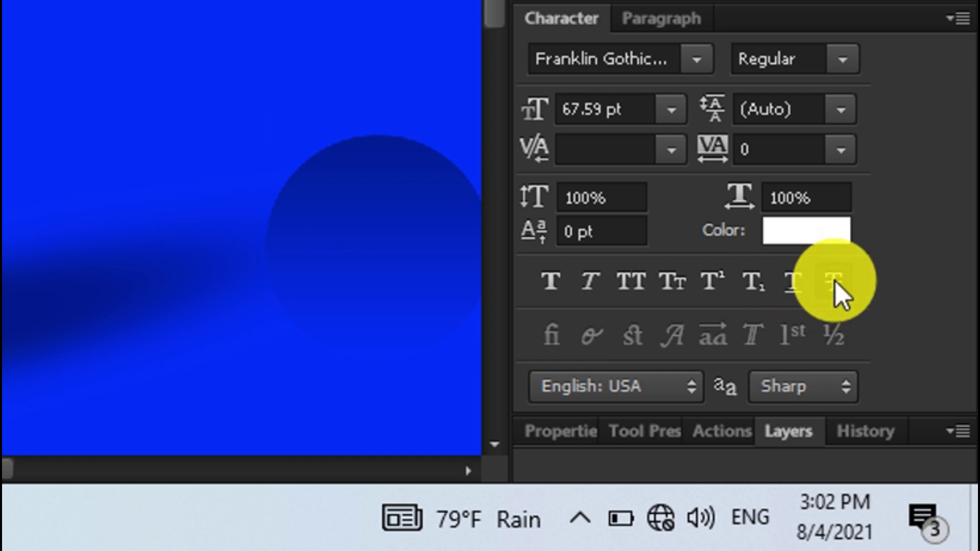
left_click(835, 282)
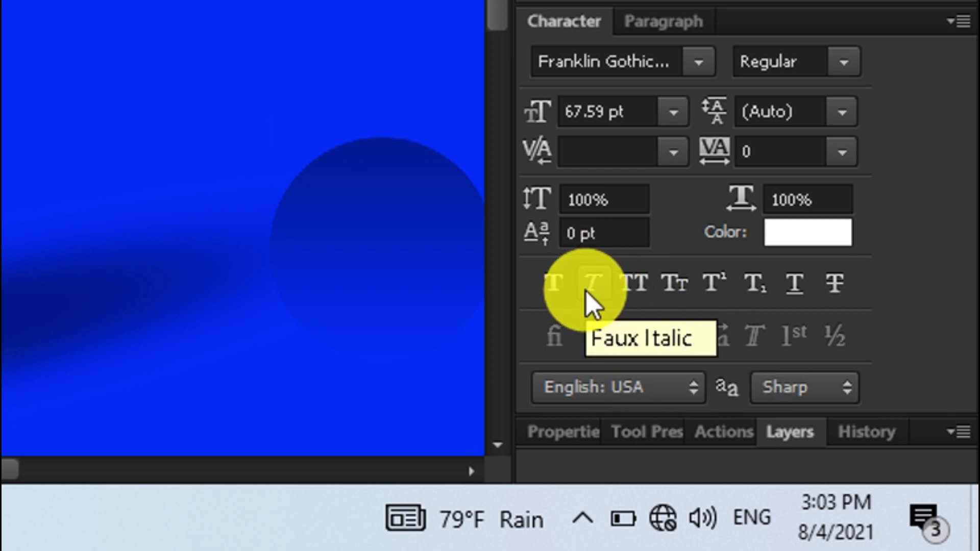
left_click(551, 285)
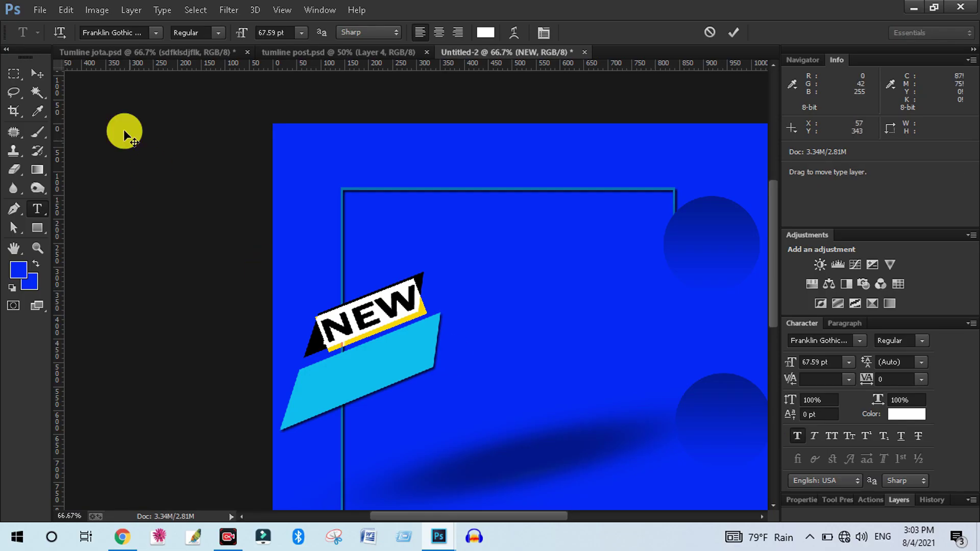
left_click(38, 77)
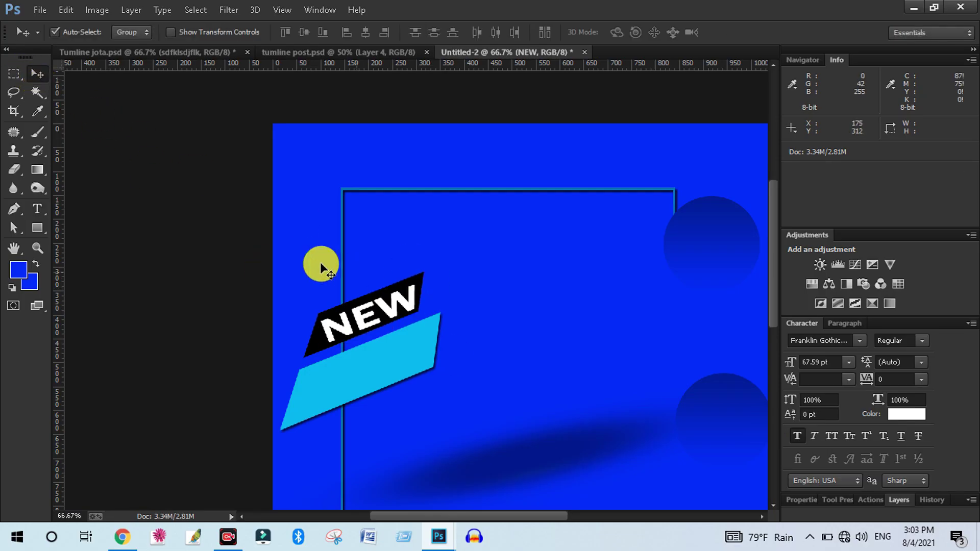
- Switch to Tumline jota.psd and activate the Custom Shape tool
left_click(149, 50)
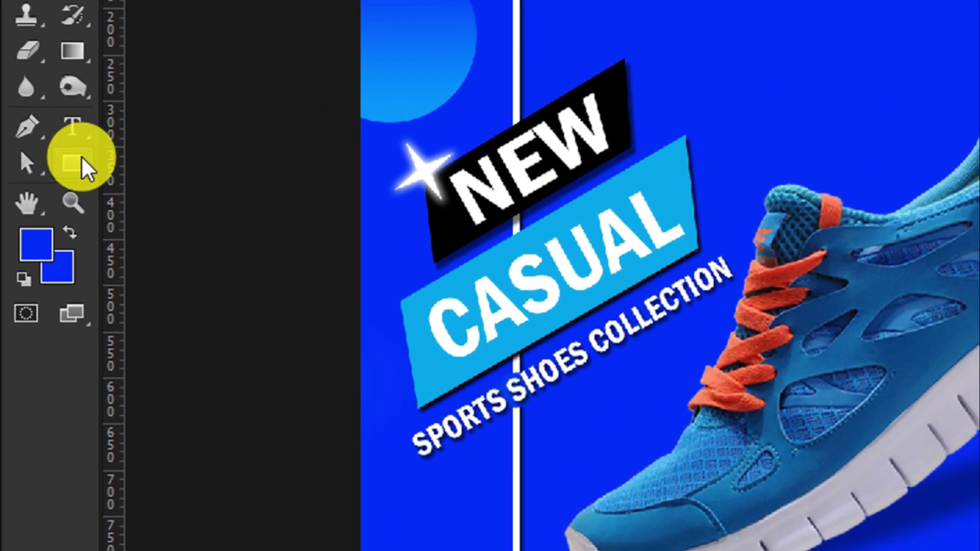
left_click(81, 159)
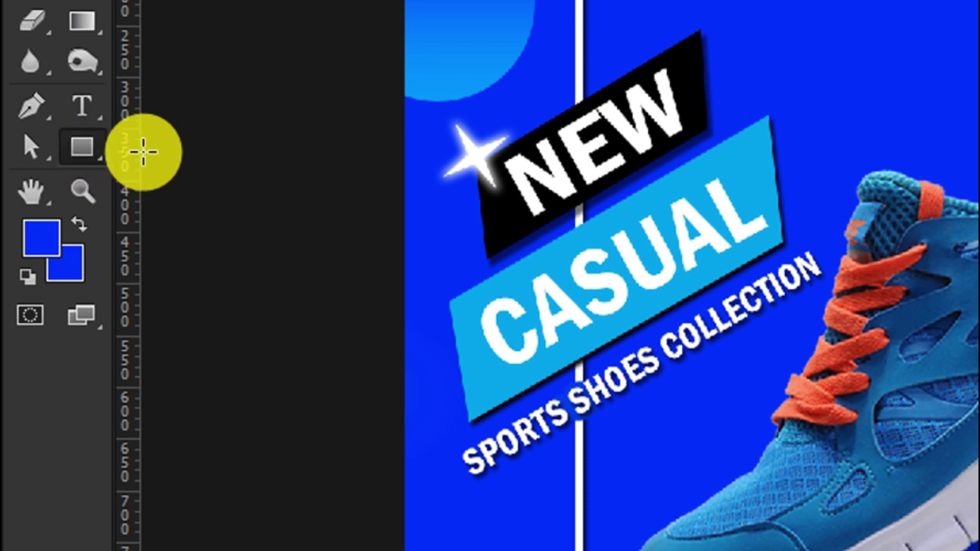
right_click(91, 148)
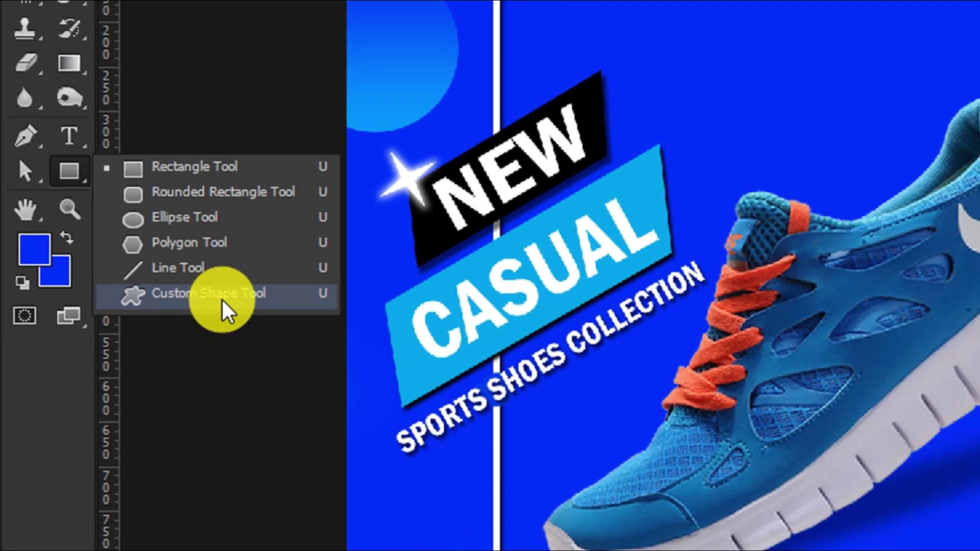
left_click(260, 298)
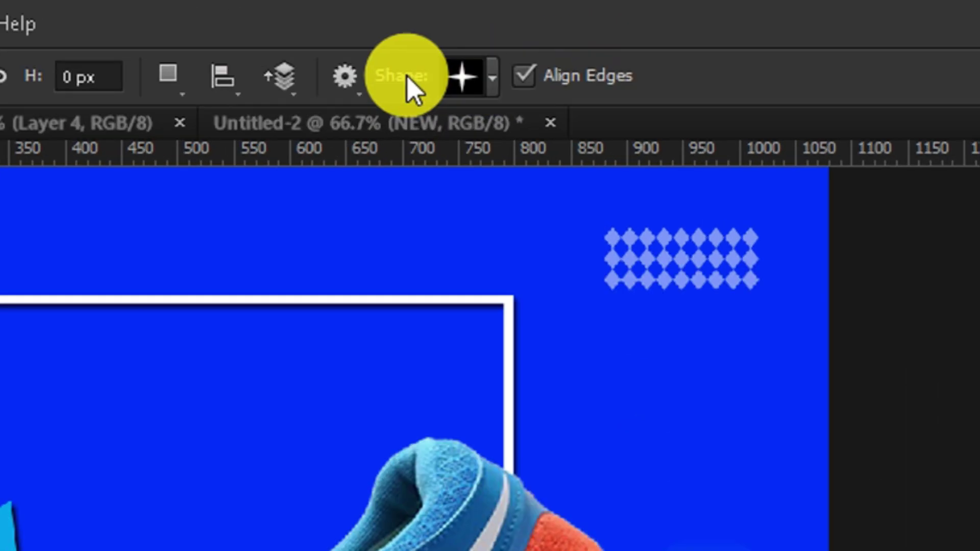
- Browse the custom shape library and check the PC Softwar folder for loadable shape files, cancelling without loading any
left_click(494, 77)
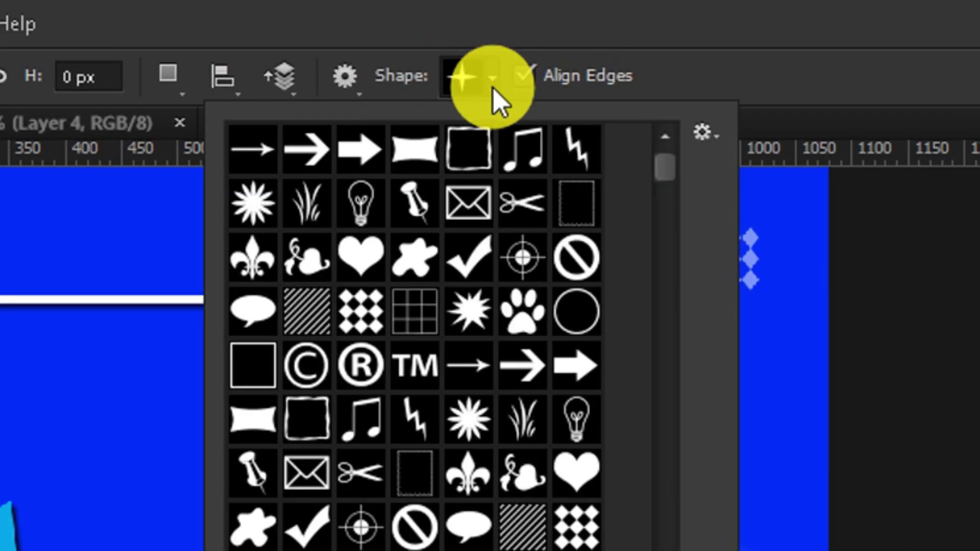
scroll(504, 410, "down", 5)
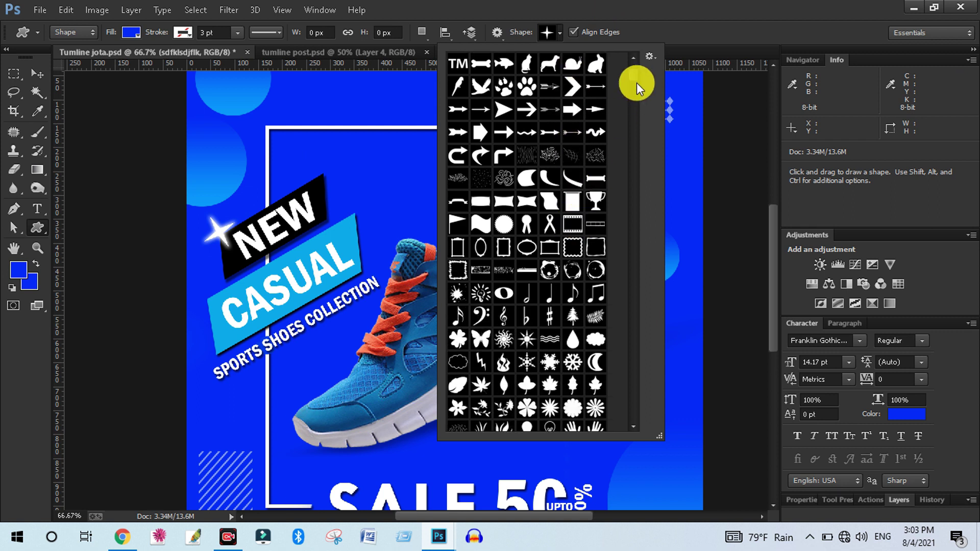
left_click_drag(636, 83, 630, 58)
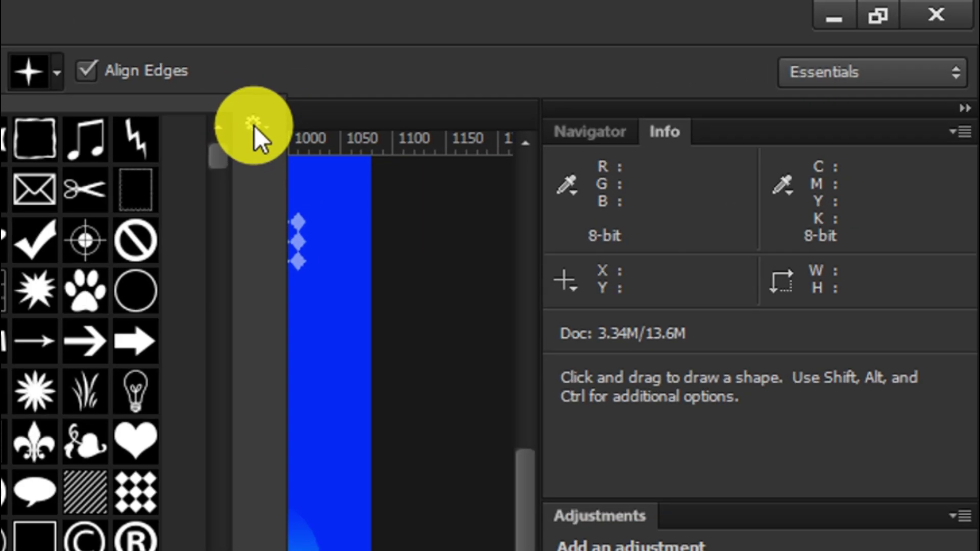
left_click(254, 124)
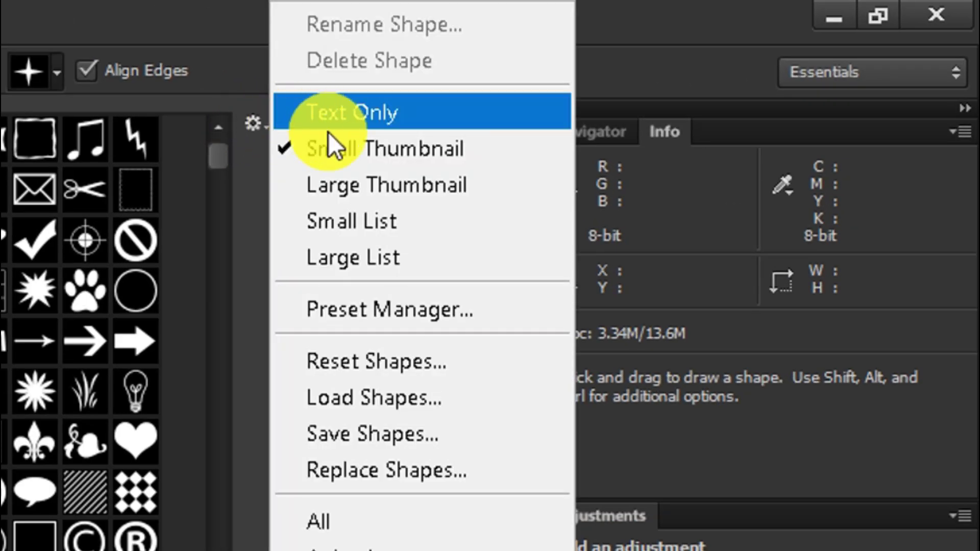
left_click(412, 399)
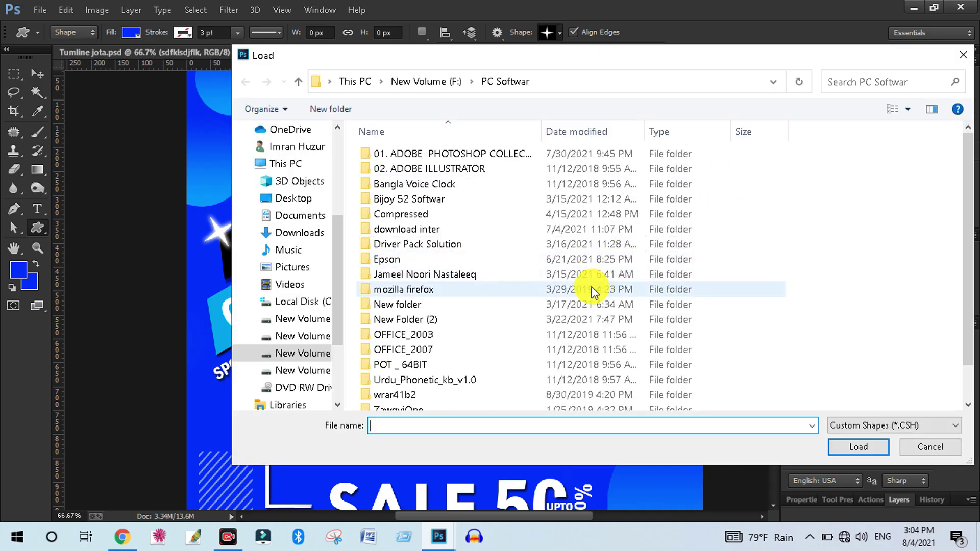
scroll(435, 336, "down", 1)
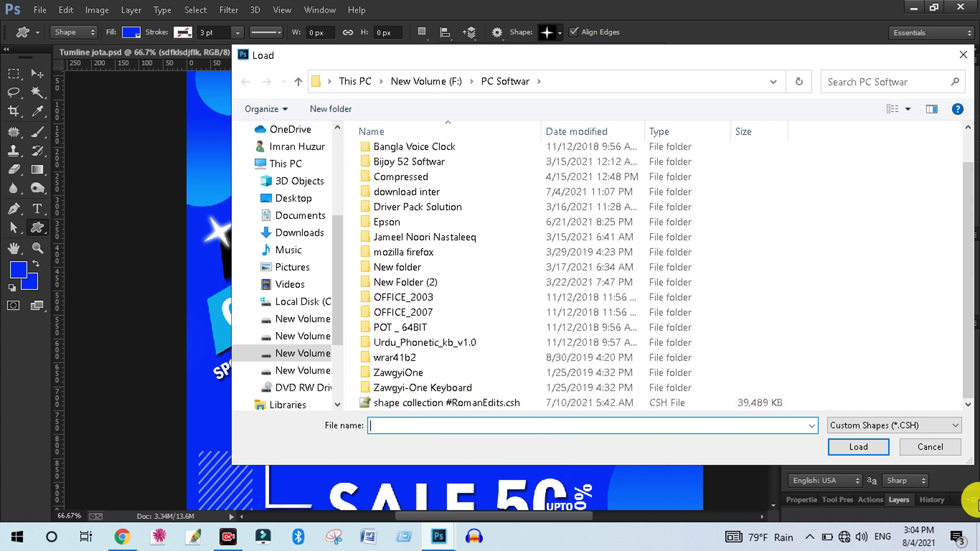
left_click(920, 457)
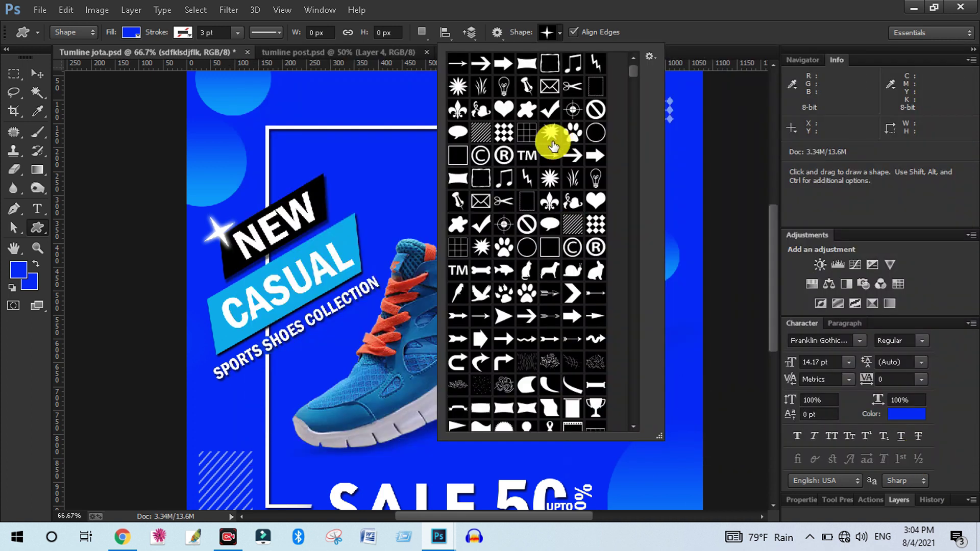
scroll(531, 397, "down", 10)
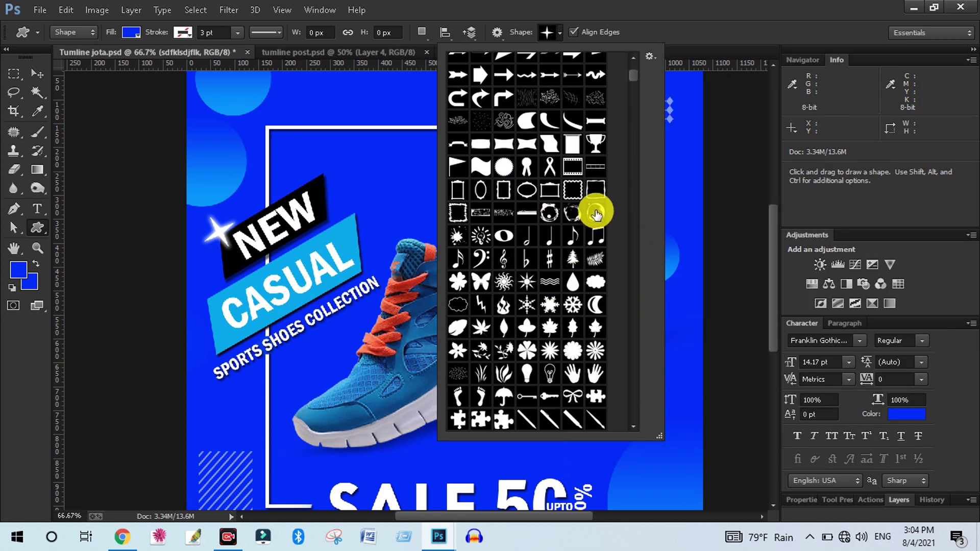
scroll(635, 169, "up", 5)
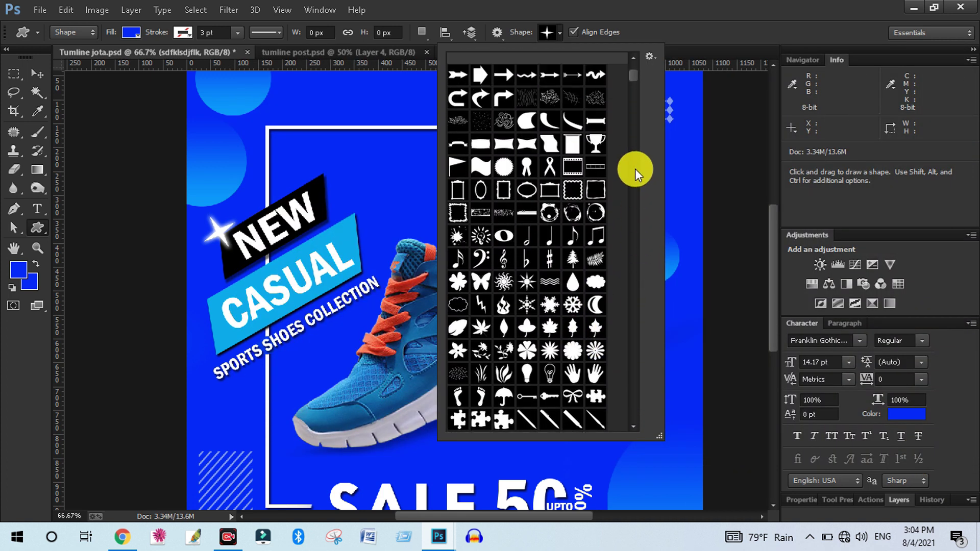
- Replace the current custom shapes with the complete All set
left_click(648, 57)
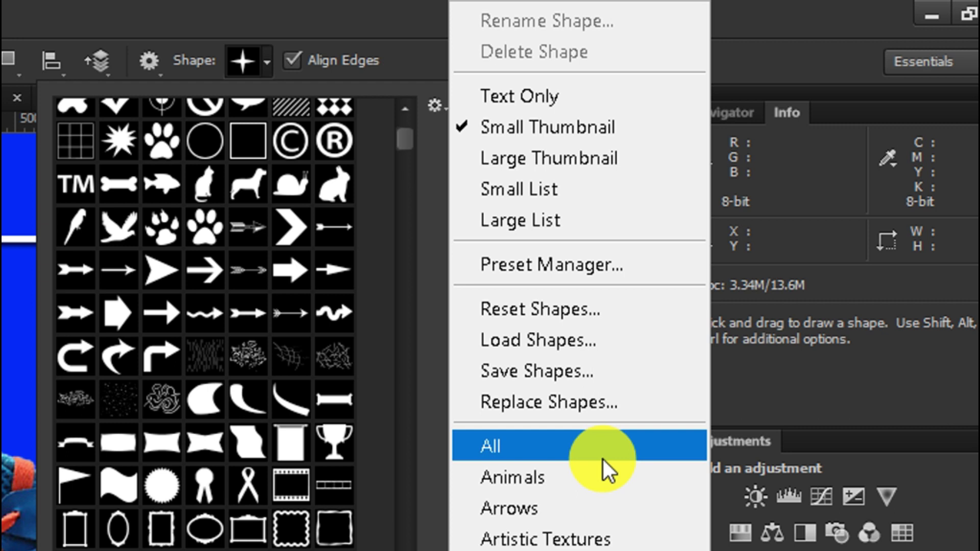
left_click(602, 460)
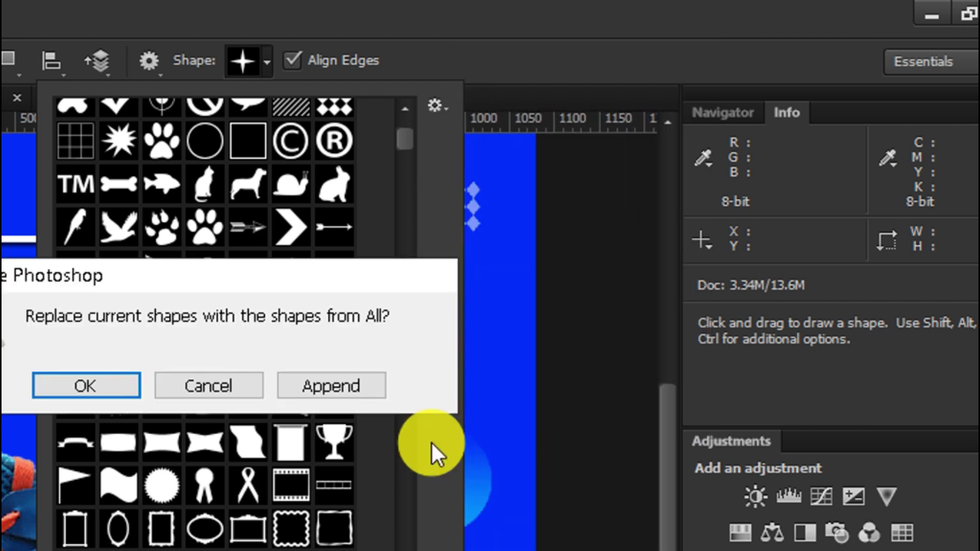
left_click(99, 383)
scroll(142, 400, "down", 5)
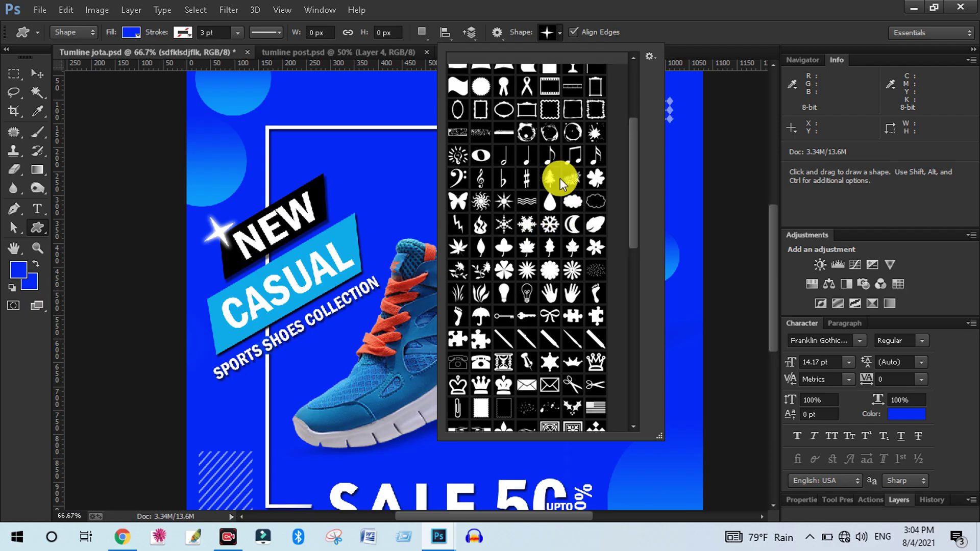
scroll(267, 336, "up", 5)
- Look through the loaded custom shape library in small thumbnail view
left_click(649, 56)
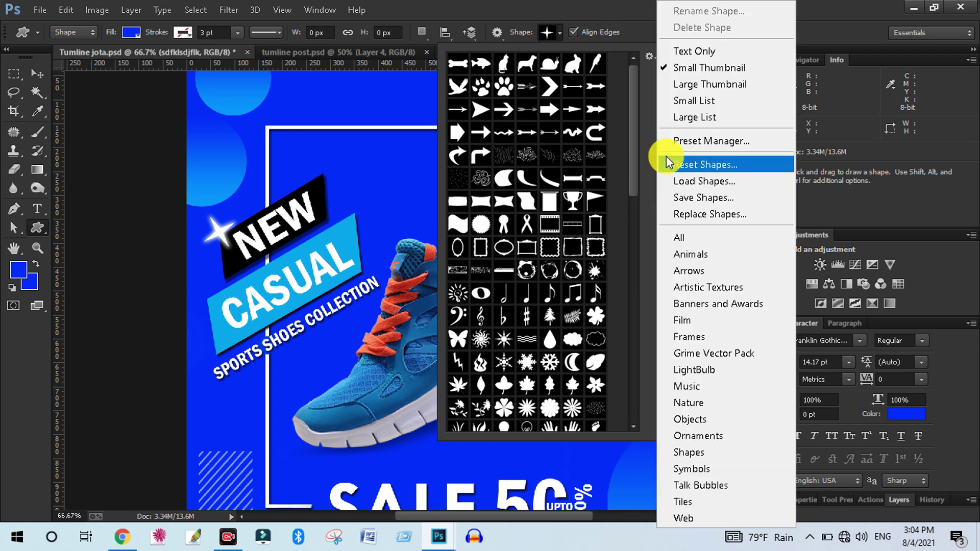
left_click(684, 68)
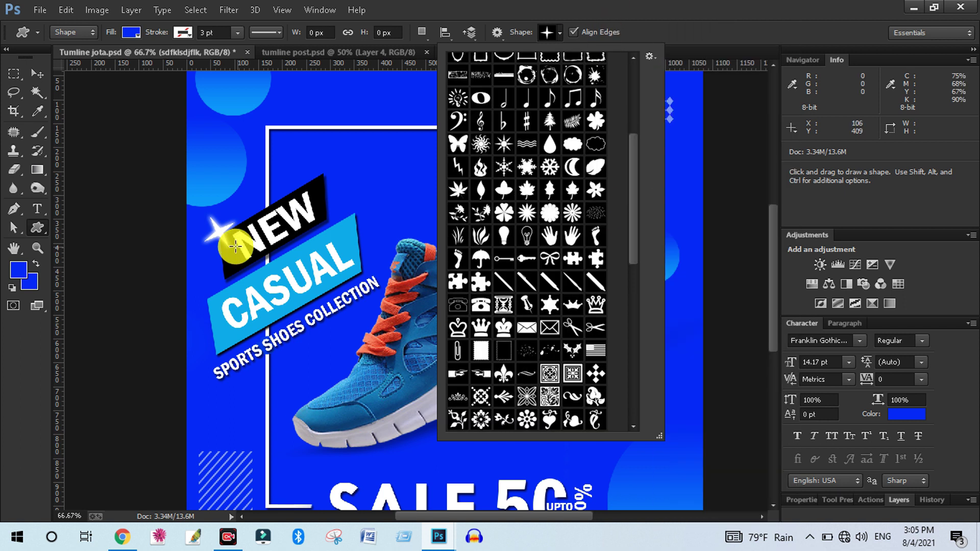
scroll(602, 218, "down", 3)
scroll(602, 218, "down", 5)
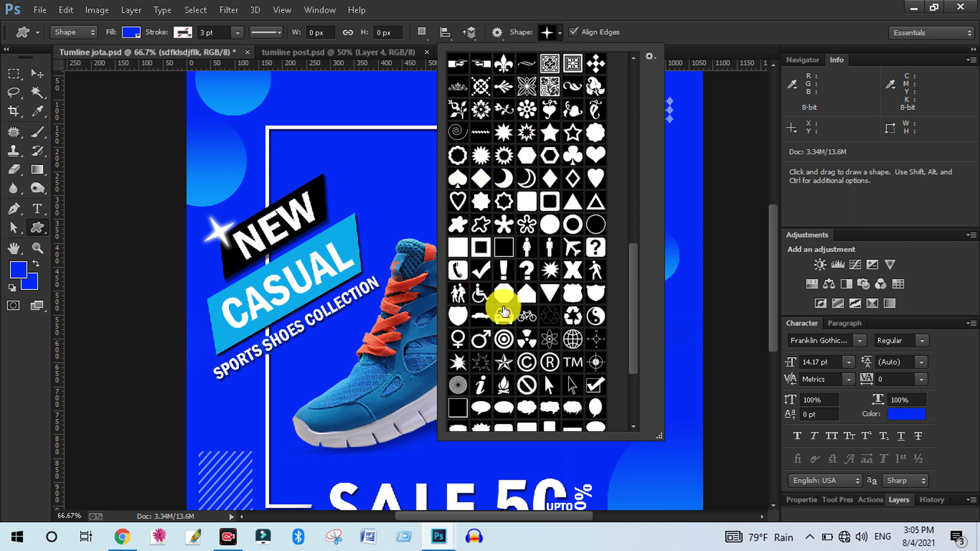
scroll(536, 258, "down", 2)
scroll(541, 273, "up", 1)
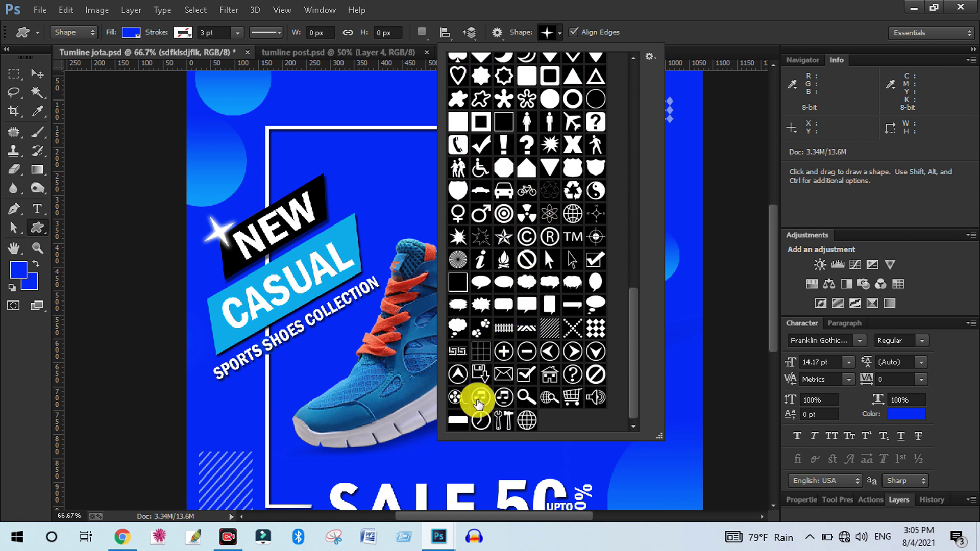
scroll(609, 320, "up", 3)
- Draw a diagonal-stripe custom shape about 145 px square between the shoe's sole and the SALE 50 lettering
left_click(37, 74)
scroll(378, 235, "down", 3)
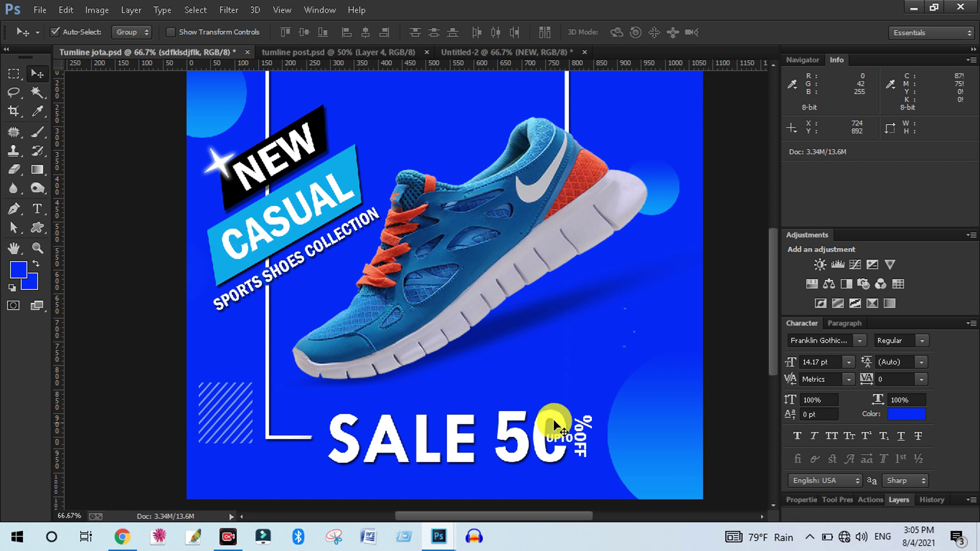
scroll(470, 360, "down", 3)
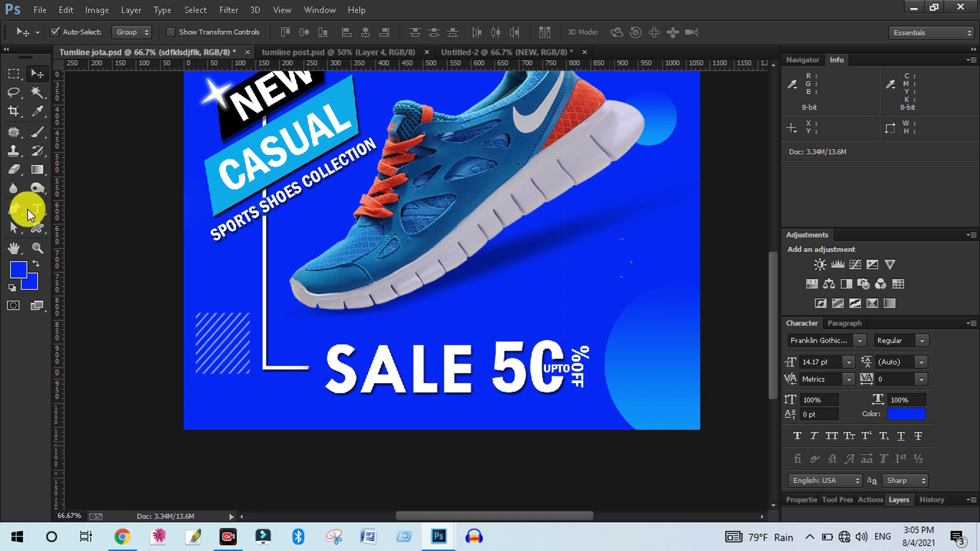
left_click(45, 228)
left_click(559, 33)
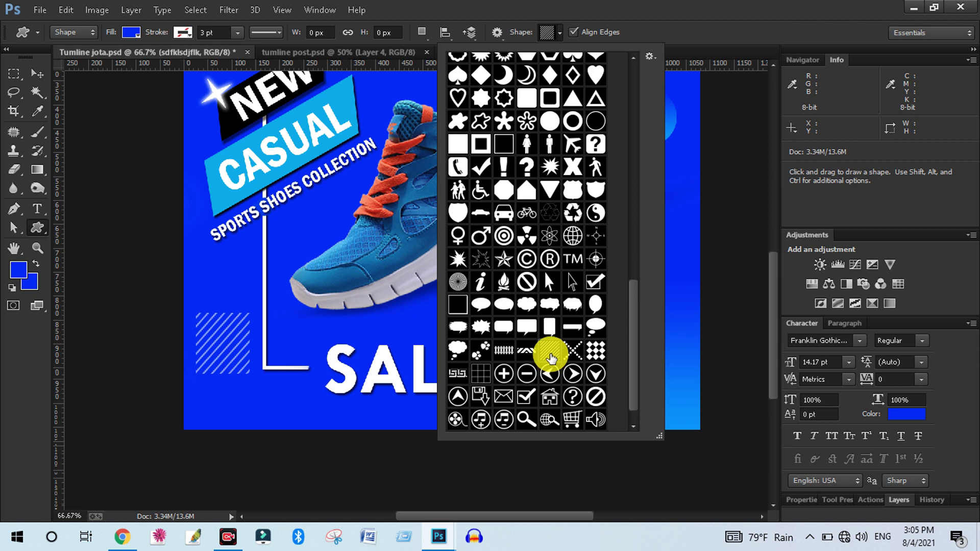
double_click(553, 352)
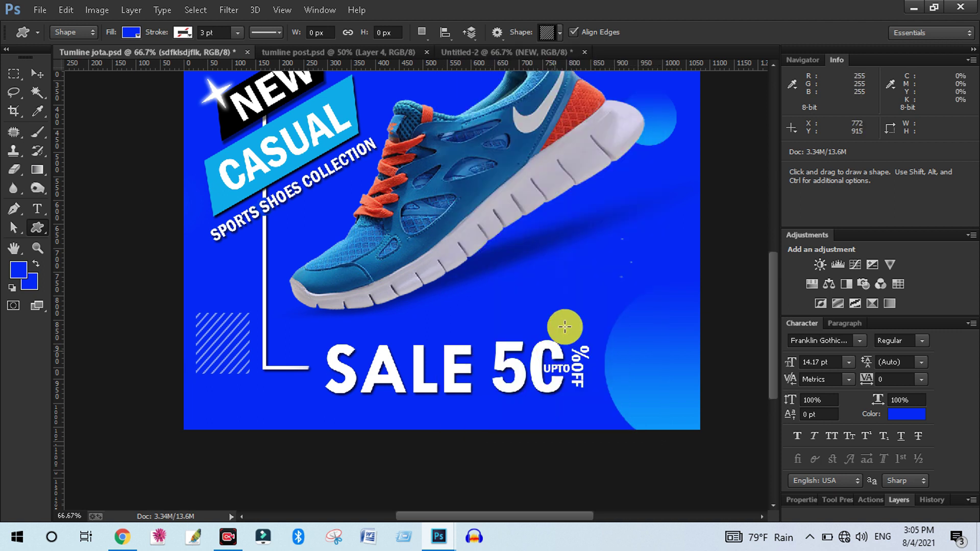
left_click_drag(566, 242, 599, 305)
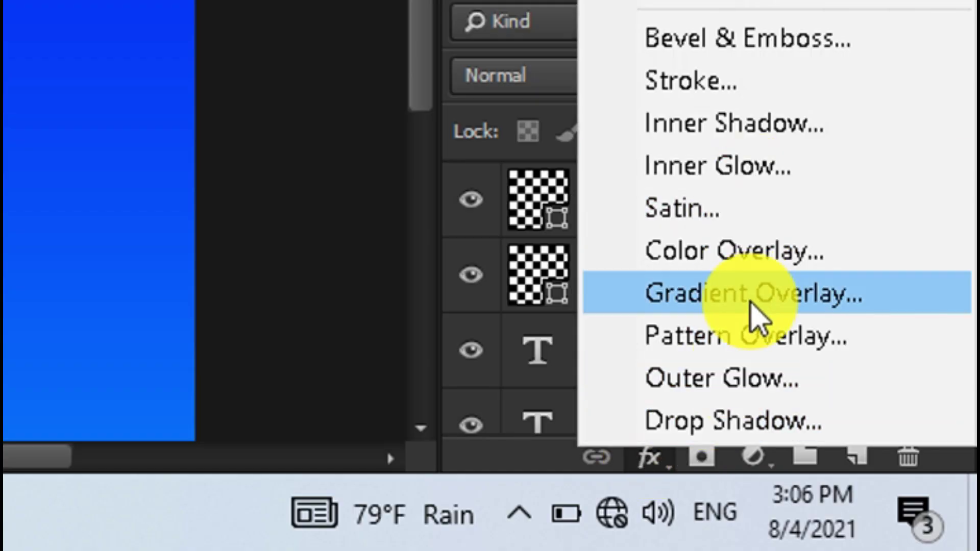
- Apply a white (ffffff) Color Overlay at 100% opacity to the new stripe shape
left_click(752, 301)
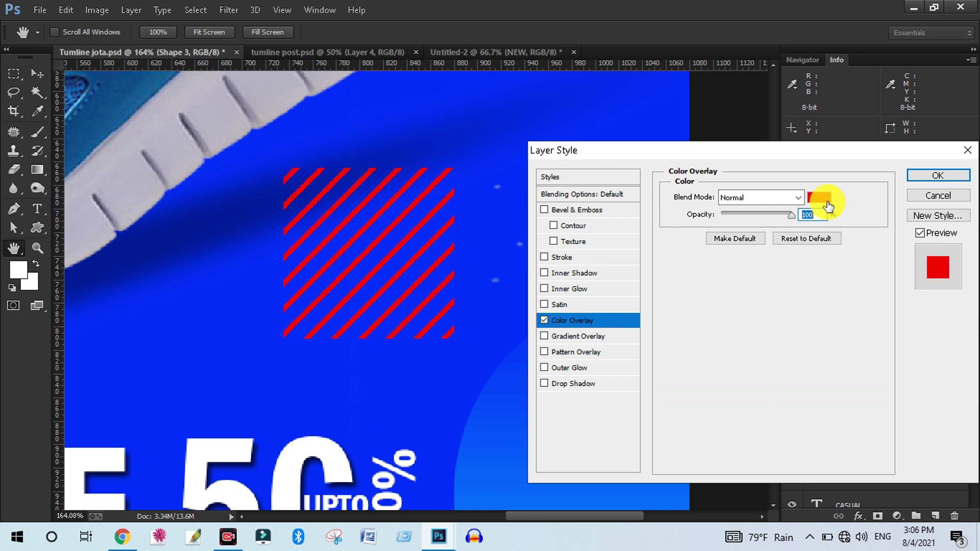
left_click(822, 200)
left_click(405, 203)
left_click(937, 176)
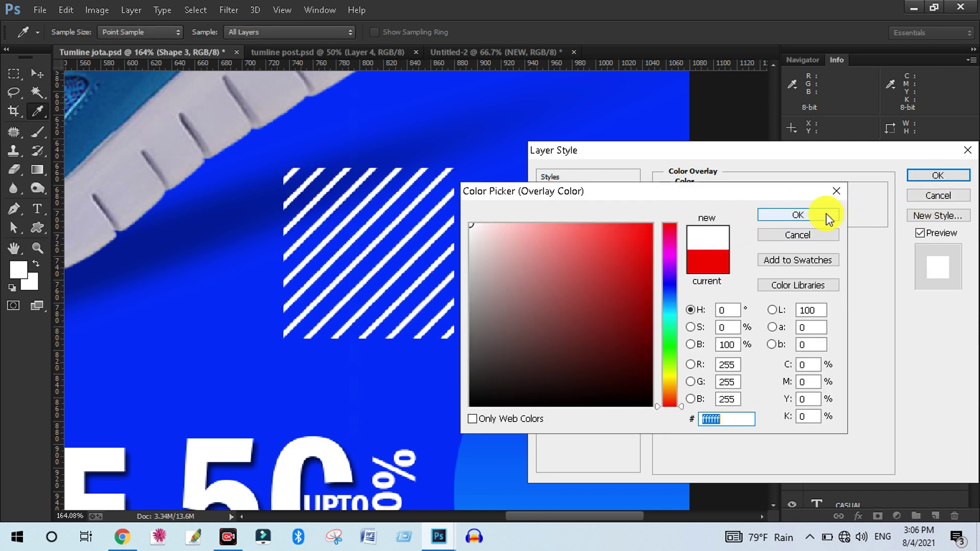
left_click(798, 215)
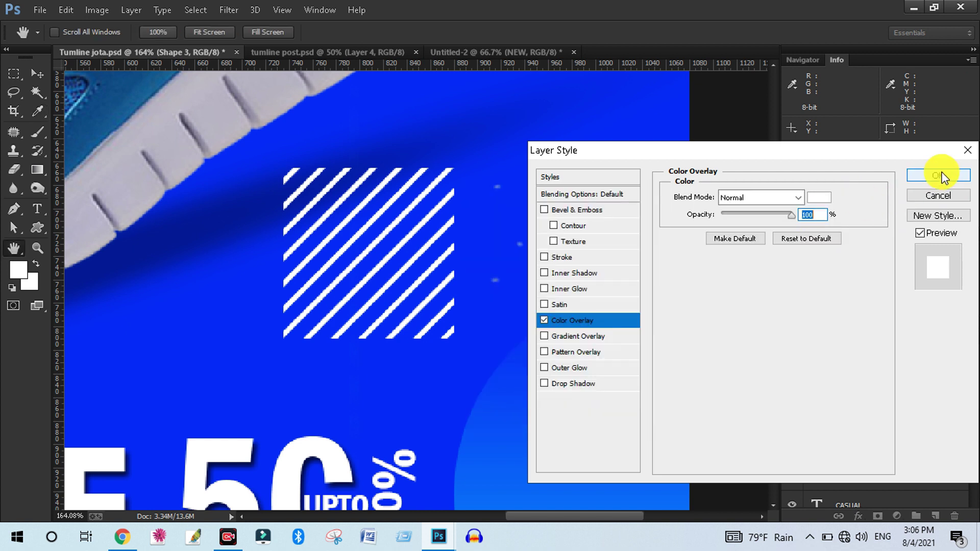
left_click(939, 173)
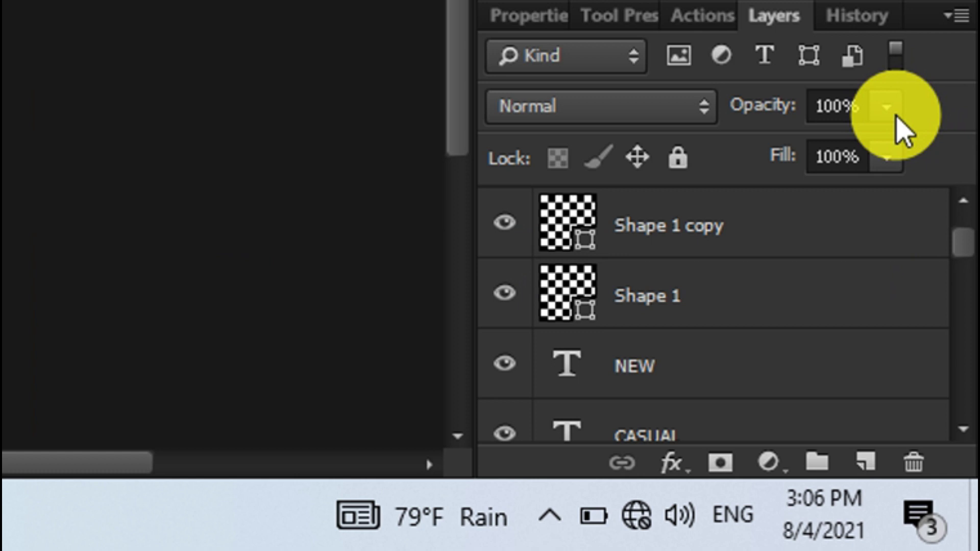
- Set the new stripe shape layer's opacity to 52%
left_click(943, 375)
left_click_drag(880, 144, 796, 144)
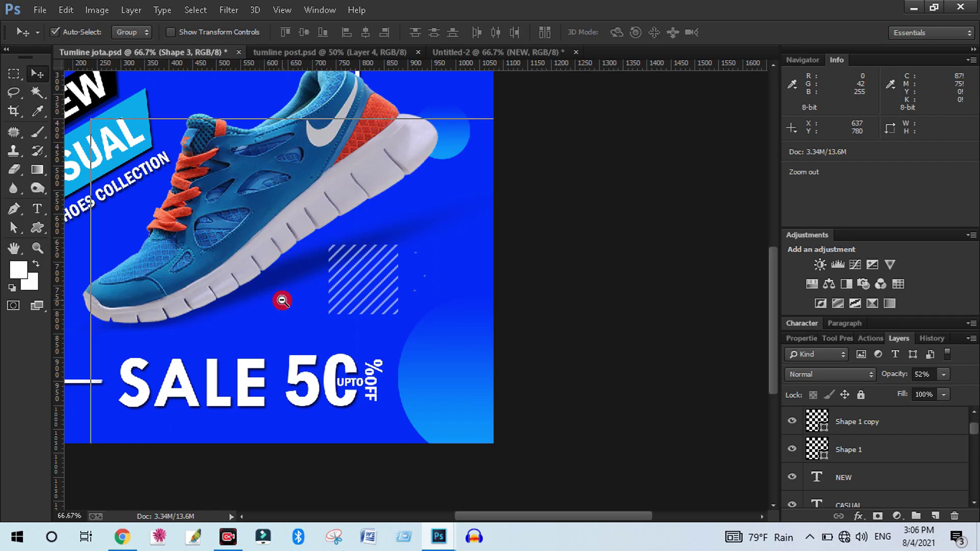
left_click(282, 301, "alt")
left_click(282, 301, "alt")
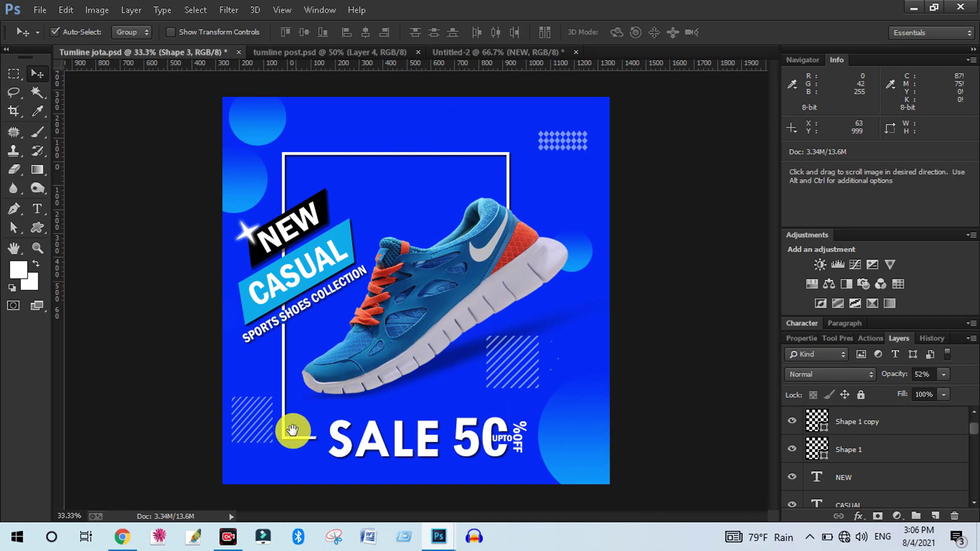
- Examine how the opened zero of SALE 50 holds the UPTO text beside the vertical %OFF lettering
left_click_drag(269, 264, 556, 475)
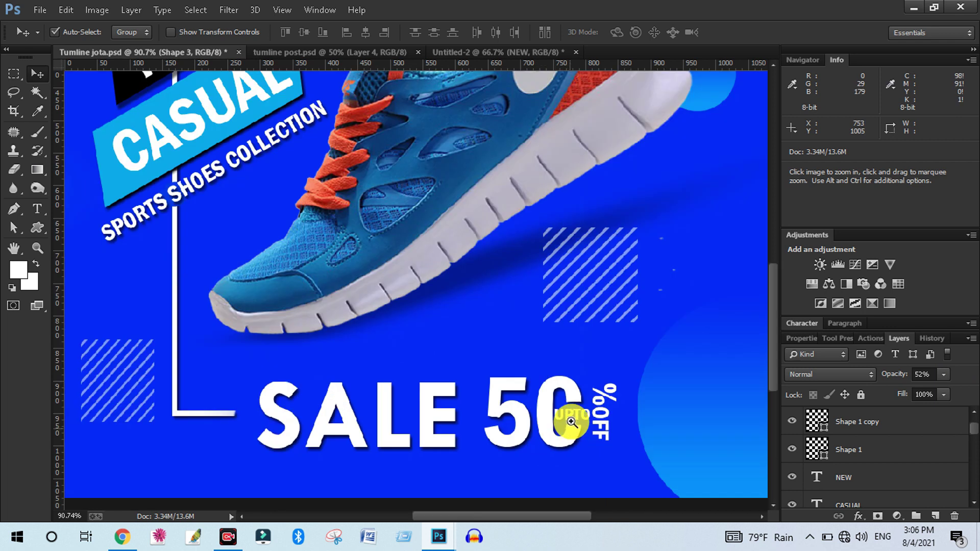
left_click_drag(447, 277, 472, 199)
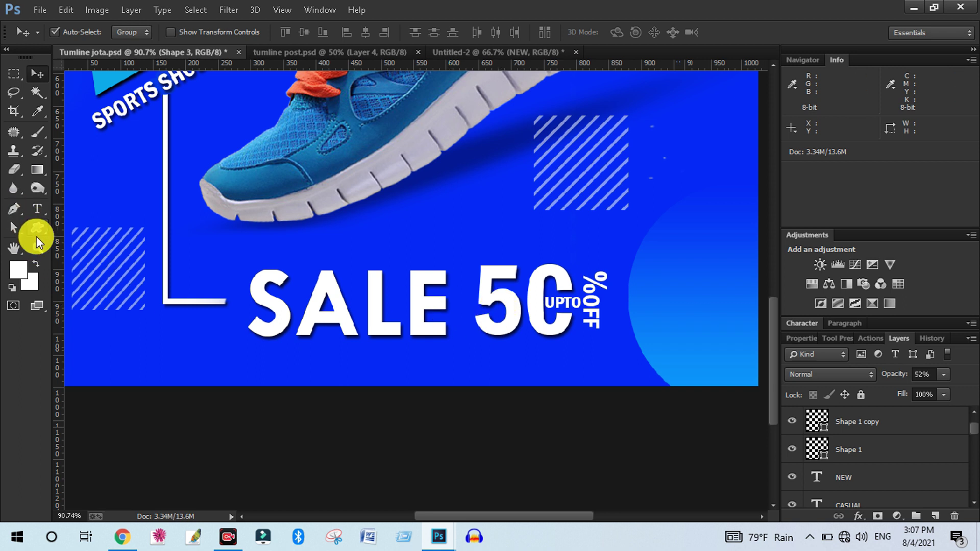
key("t")
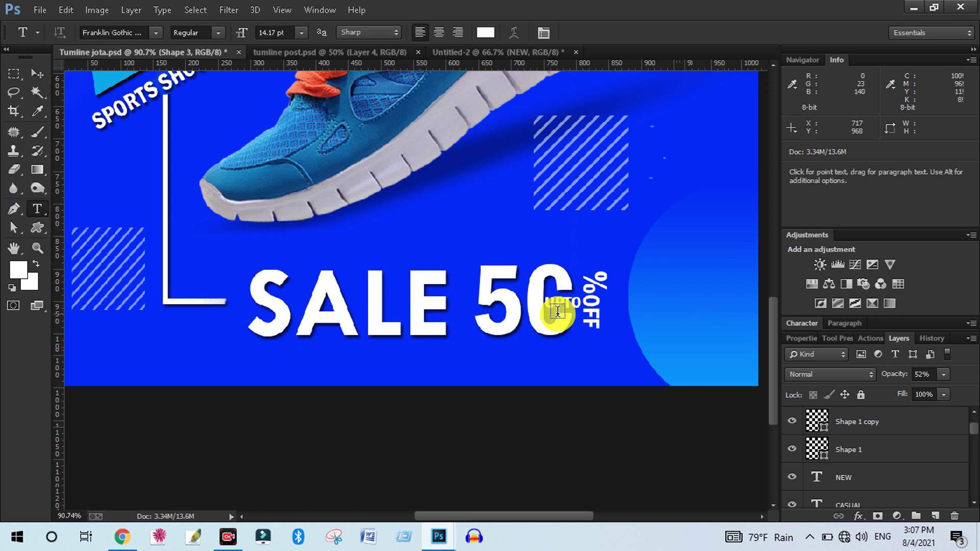
key("ctrl+space")
left_click_drag(546, 245, 610, 336)
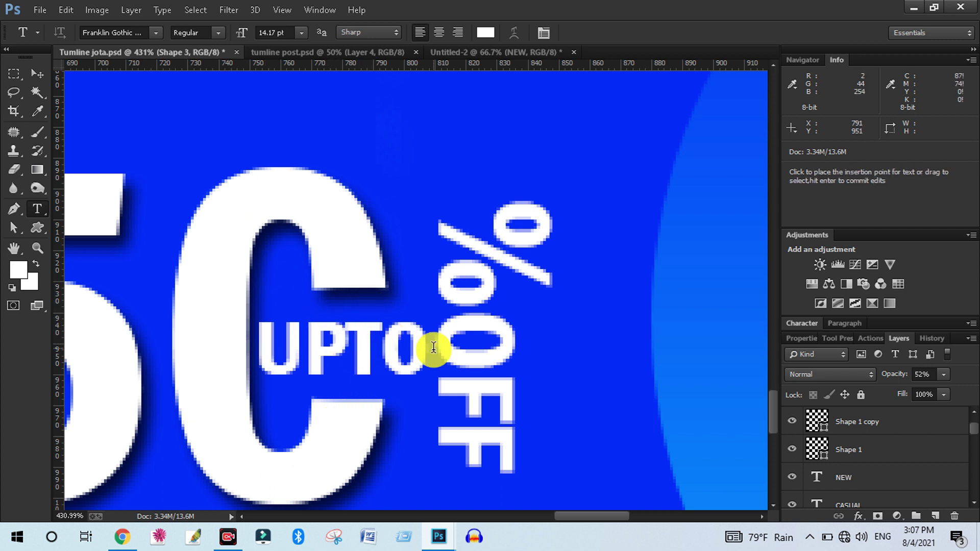
left_click(449, 242, "ctrl+alt")
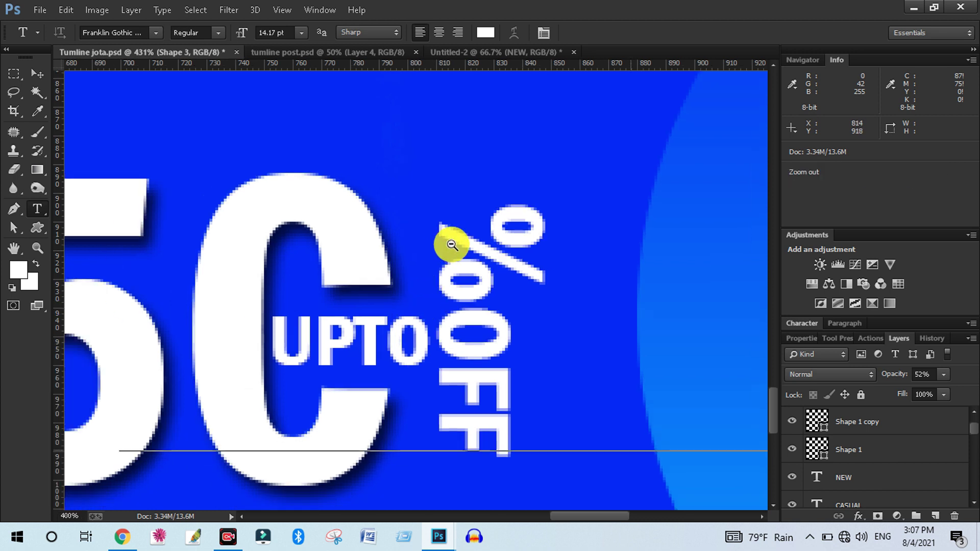
left_click(451, 238, "ctrl+alt")
left_click_drag(449, 213, 468, 333)
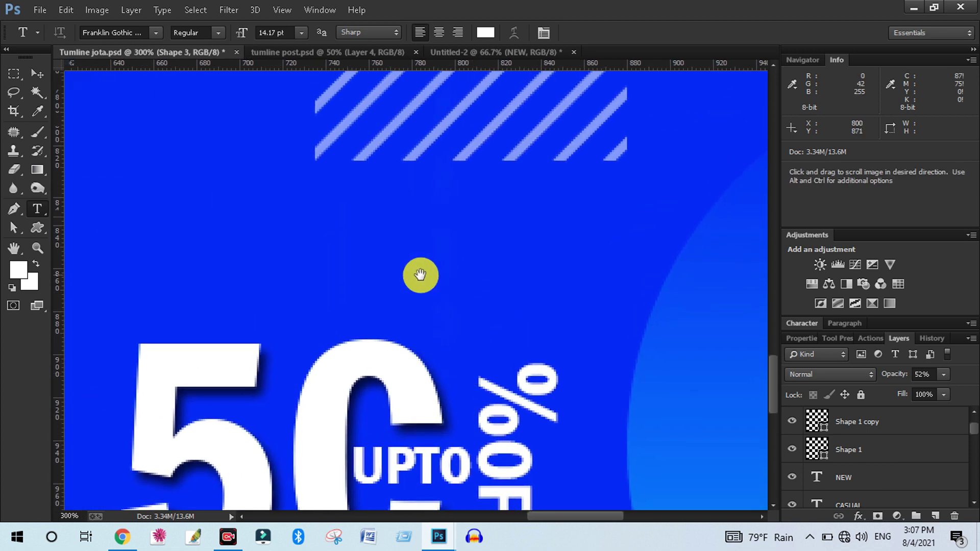
left_click_drag(418, 274, 488, 302)
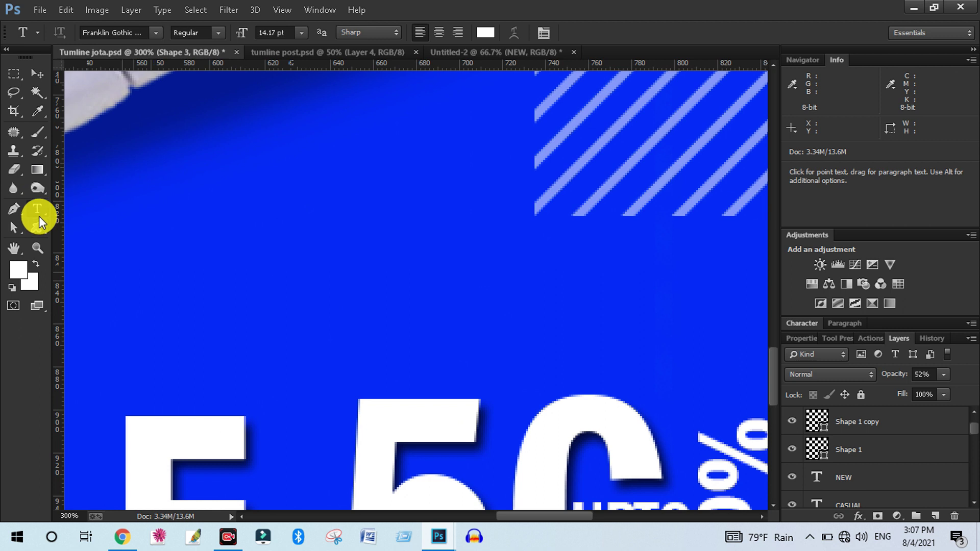
- Add the white text 50 above the SALE lettering and scale it proportionally to 632.06%
left_click(221, 244)
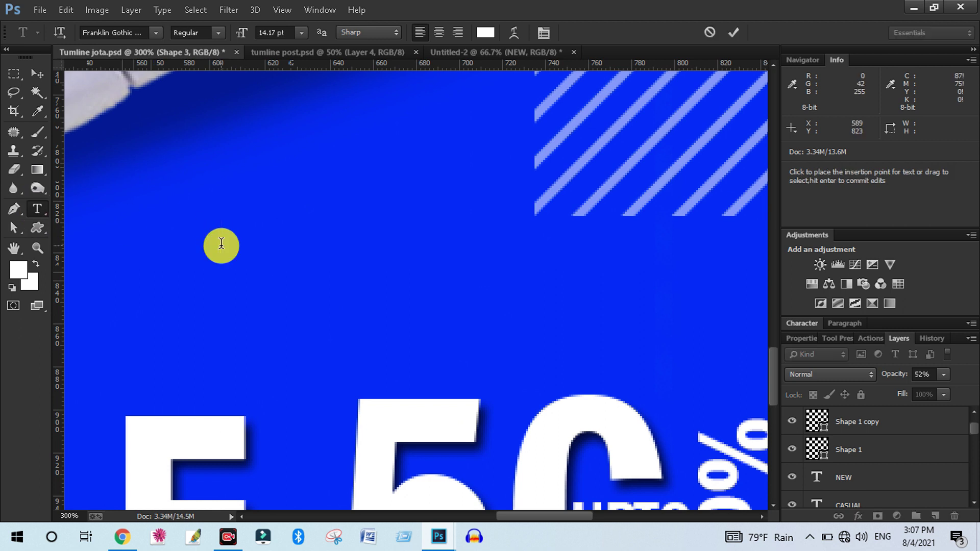
type("50")
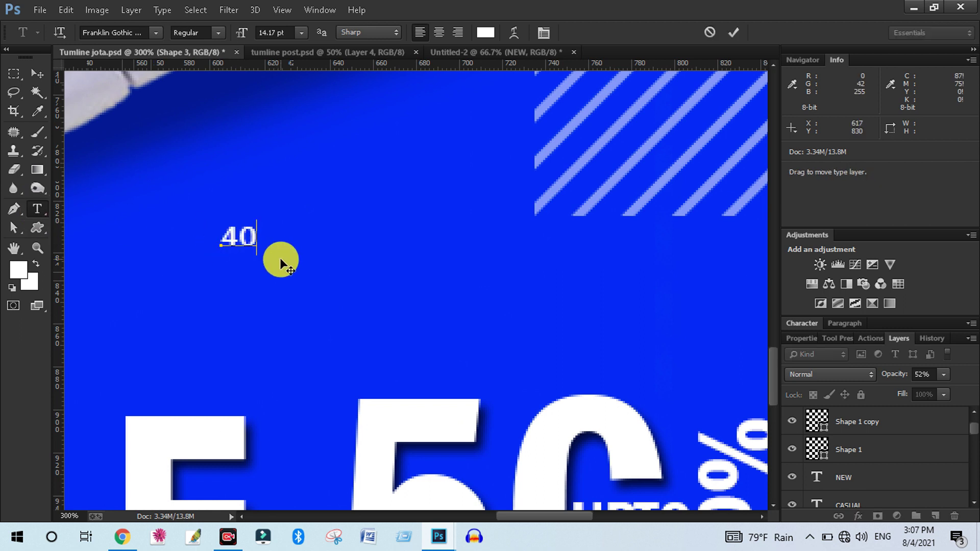
left_click(37, 74)
key("ctrl+t")
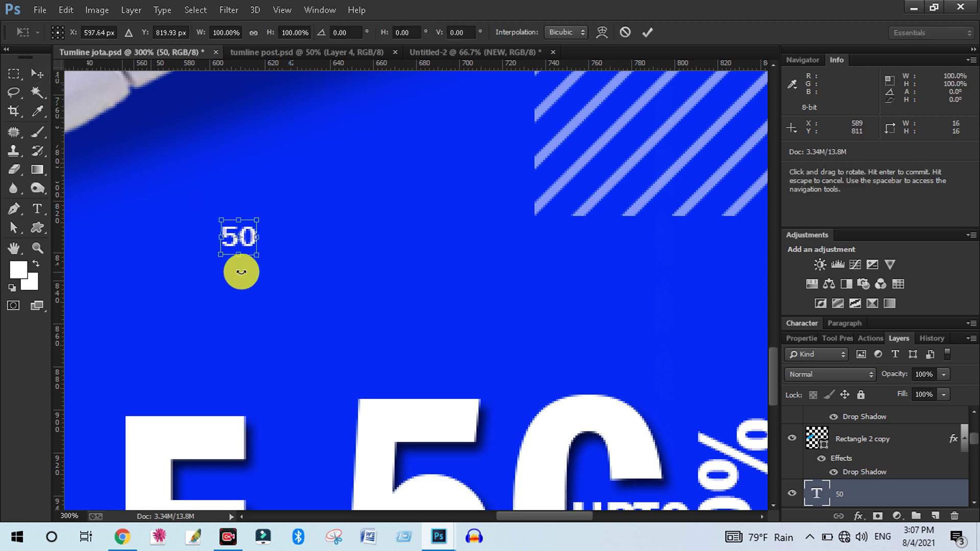
left_click_drag(258, 252, 343, 354)
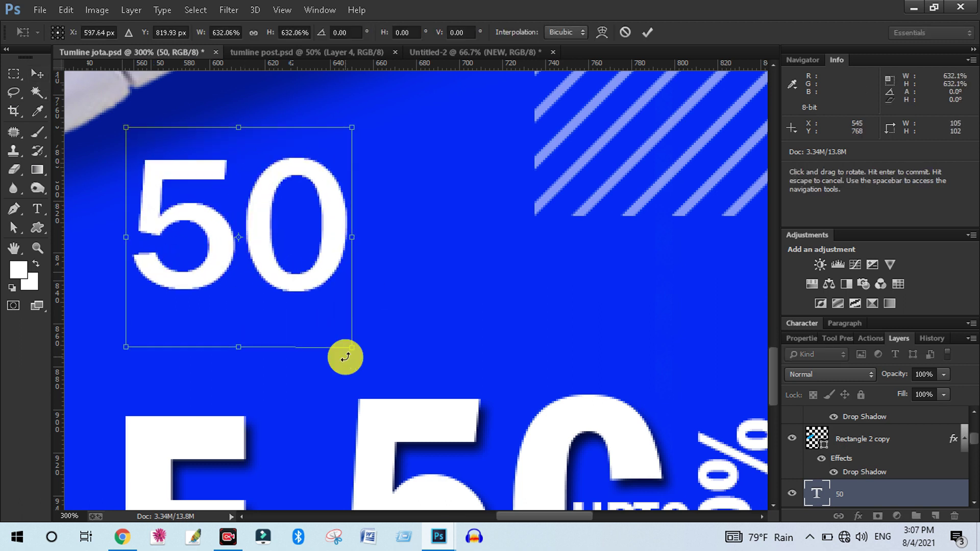
key("Return")
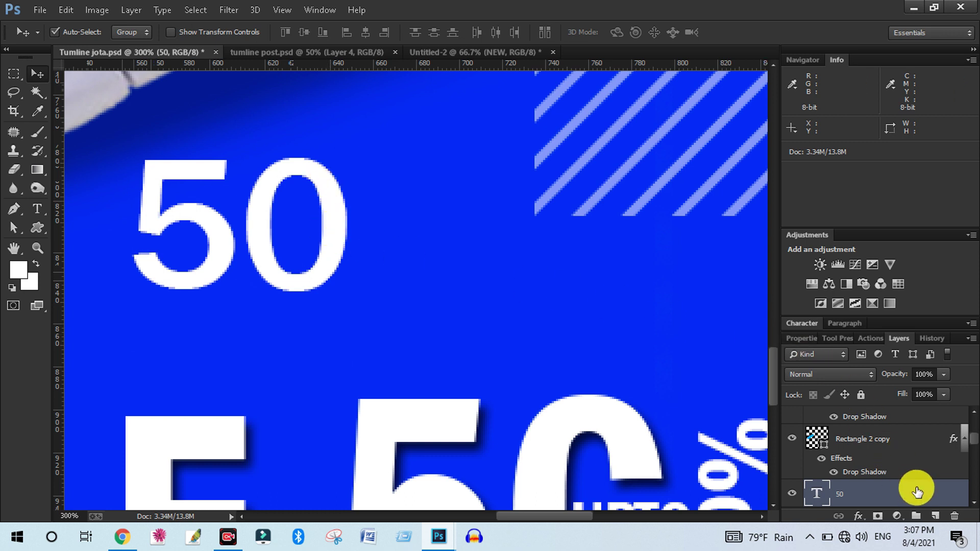
- Add a layer mask to the new 50 text and paint out the zero's right side with a black 20 px brush at 61% hardness
left_click(880, 517)
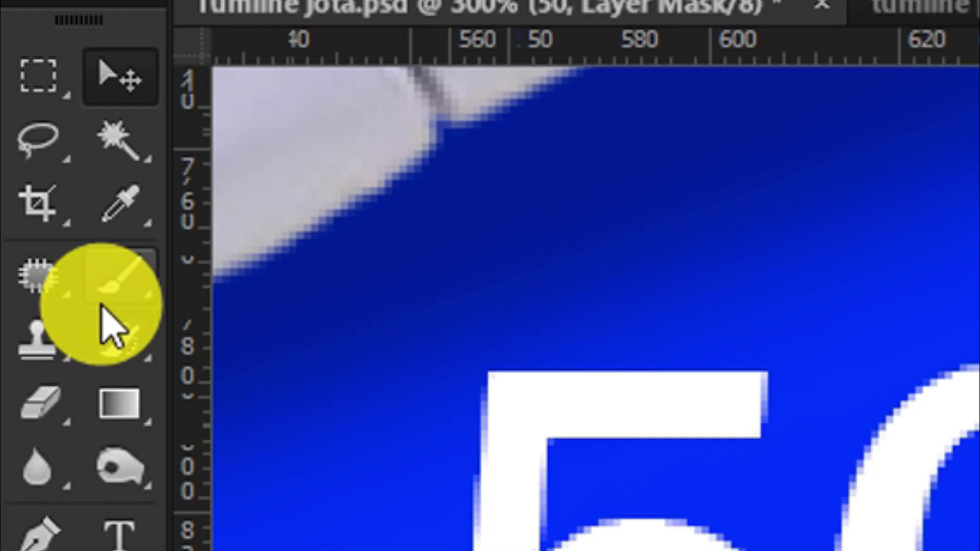
left_click(115, 280)
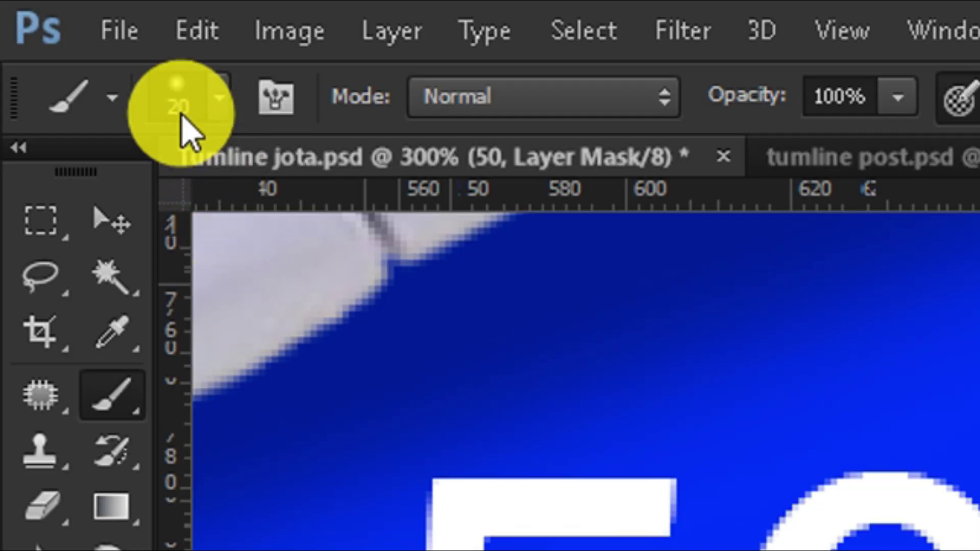
left_click(60, 33)
left_click_drag(266, 340, 389, 337)
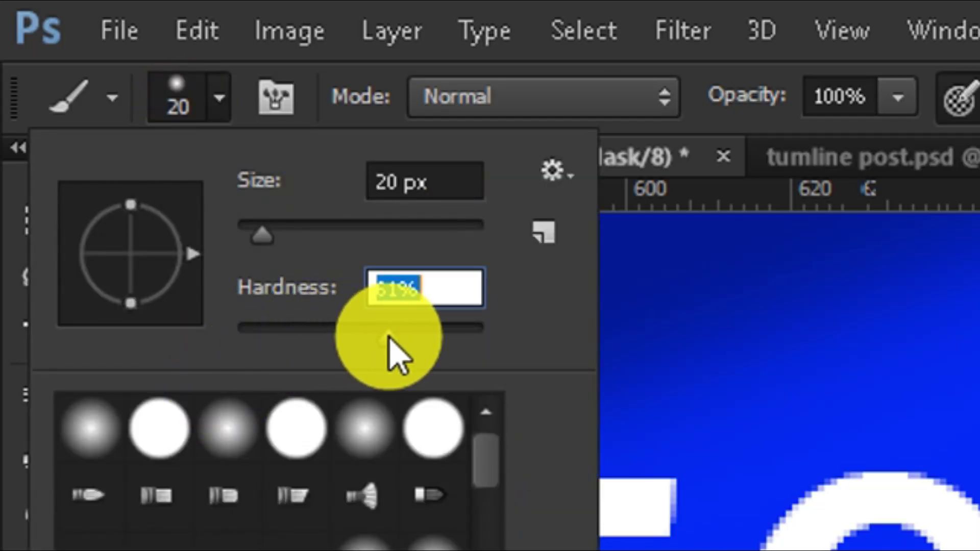
key("Return")
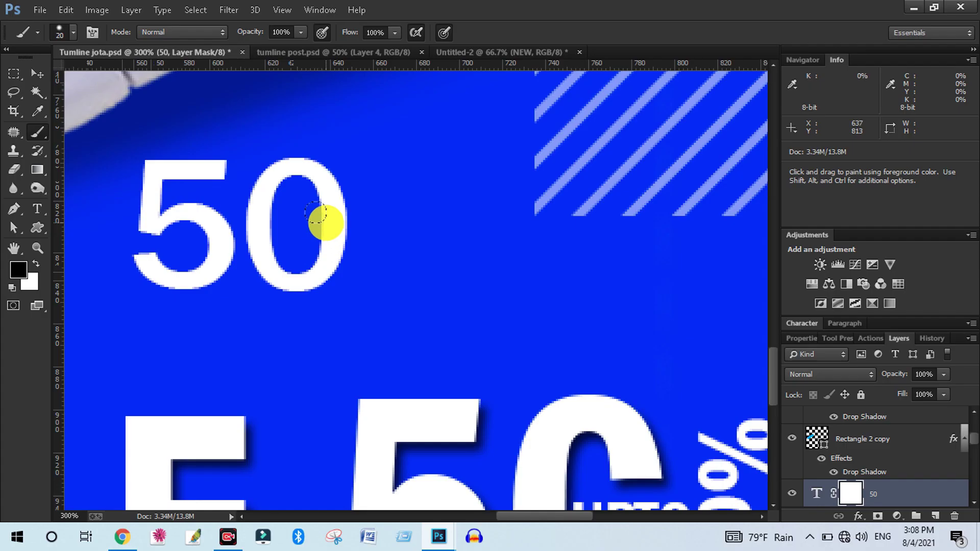
left_click_drag(880, 111, 934, 114)
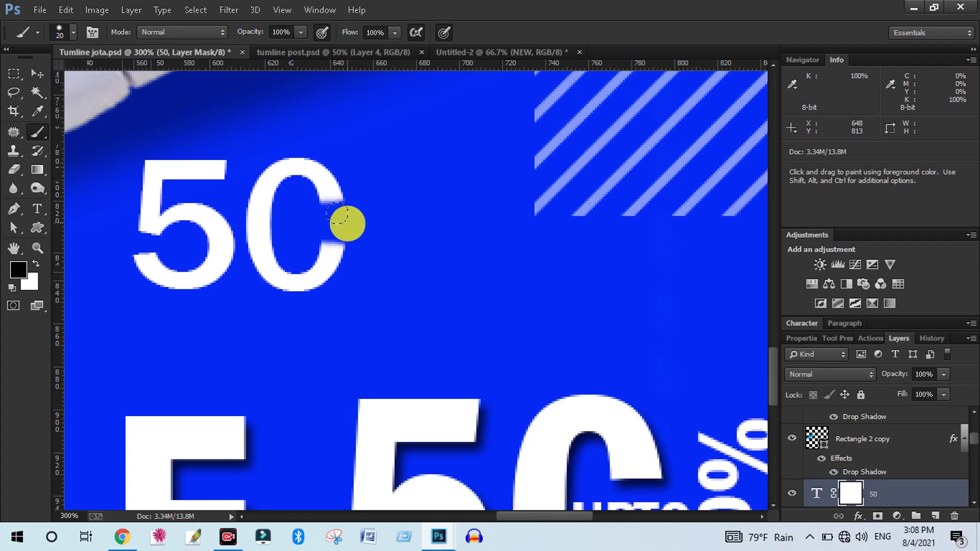
- Paint out more of the new zero's lower right side in the 50 text's mask and compare it with the SALE 50 lettering
left_click_drag(337, 213, 309, 229)
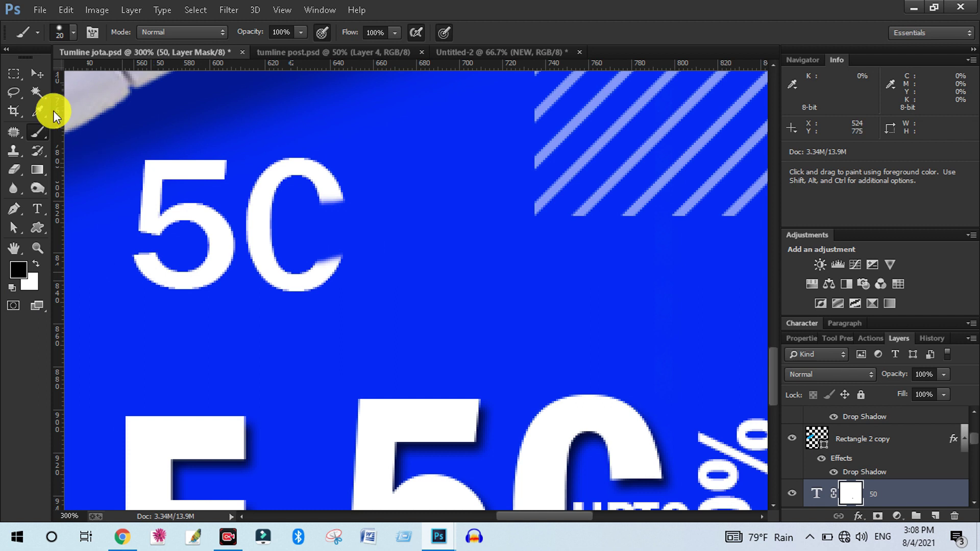
left_click(37, 73)
left_click_drag(650, 415, 465, 381)
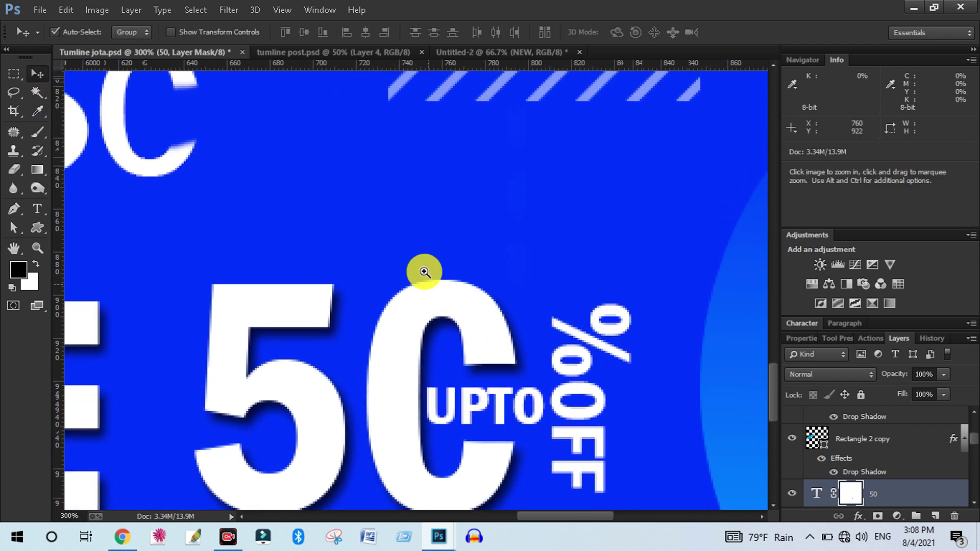
left_click_drag(422, 267, 507, 353)
left_click_drag(580, 372, 529, 335)
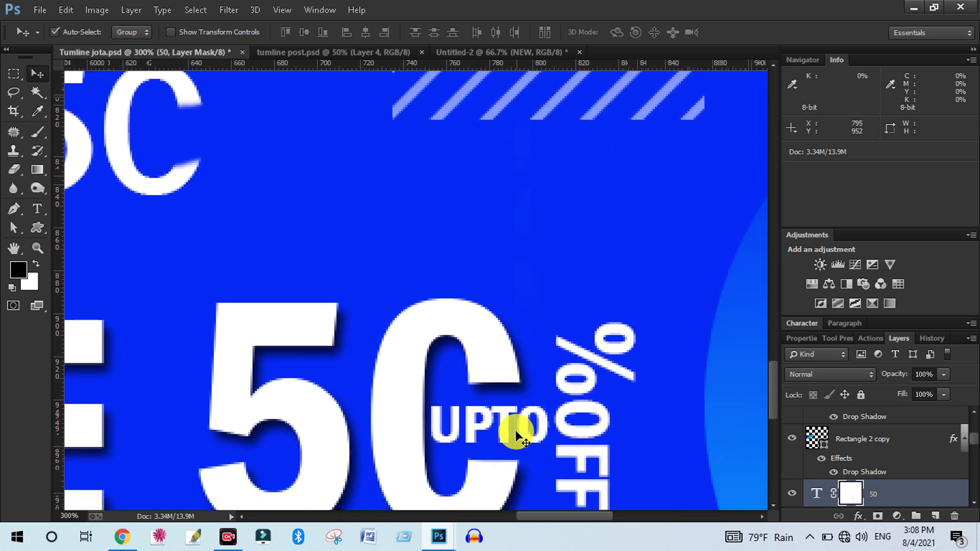
left_click_drag(597, 407, 573, 322)
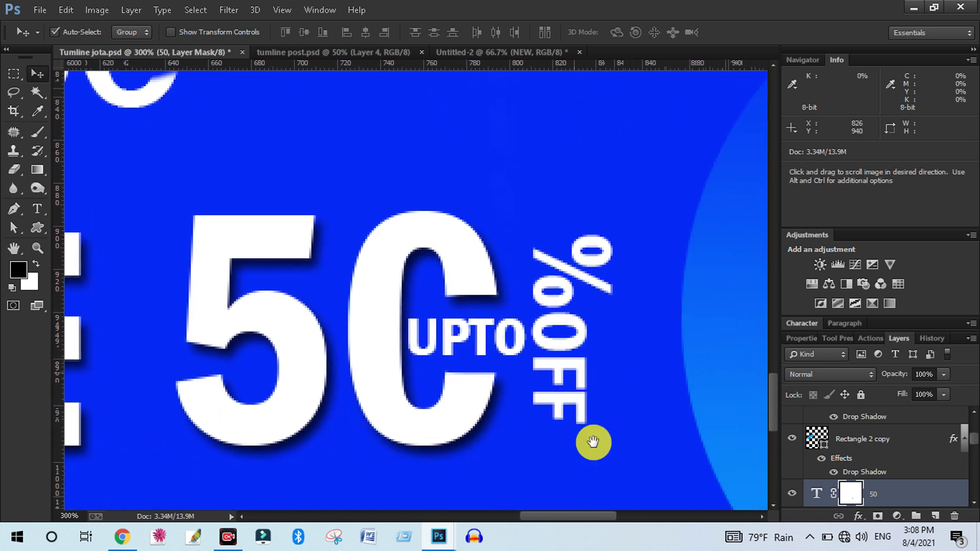
left_click_drag(407, 263, 442, 432)
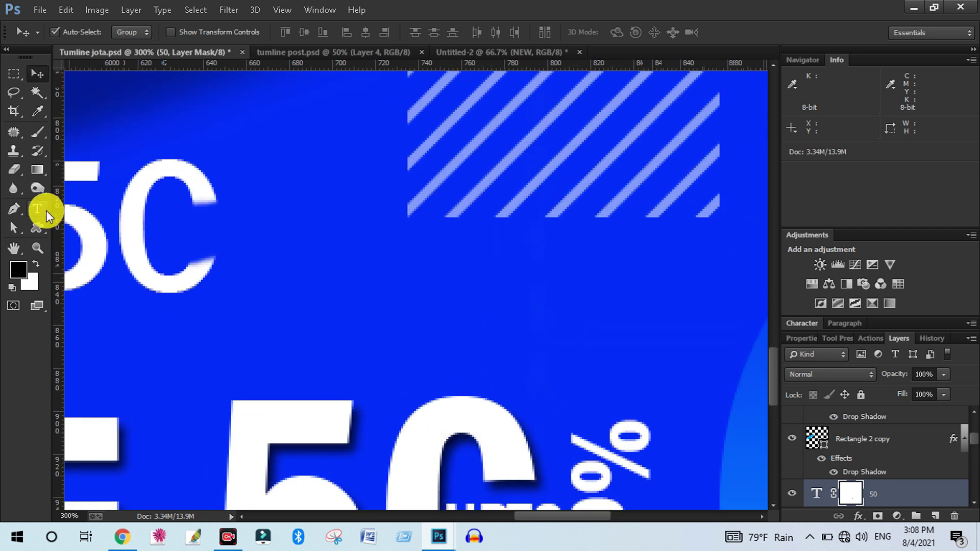
- Add the white text %OFF between the new 50 and the striped square
left_click(38, 209)
left_click(304, 305)
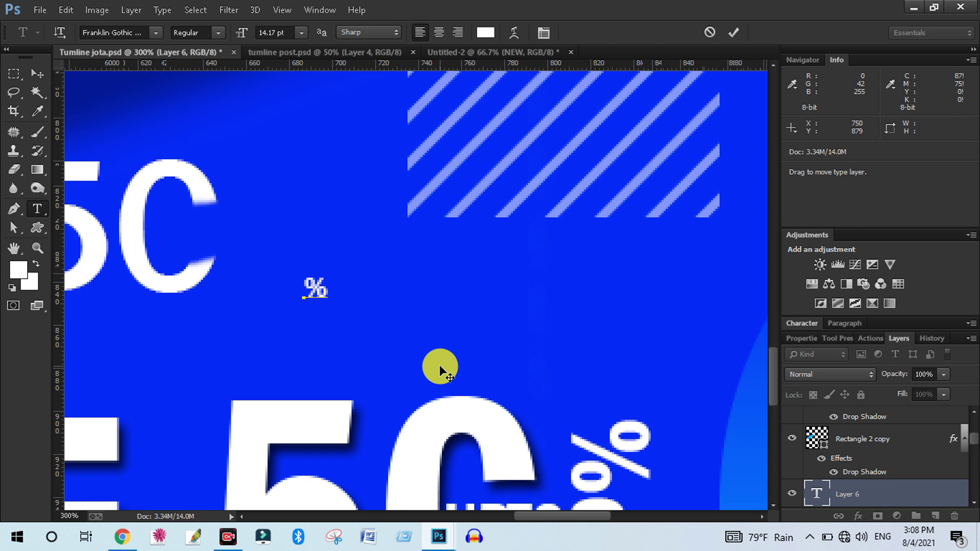
type("%OFF")
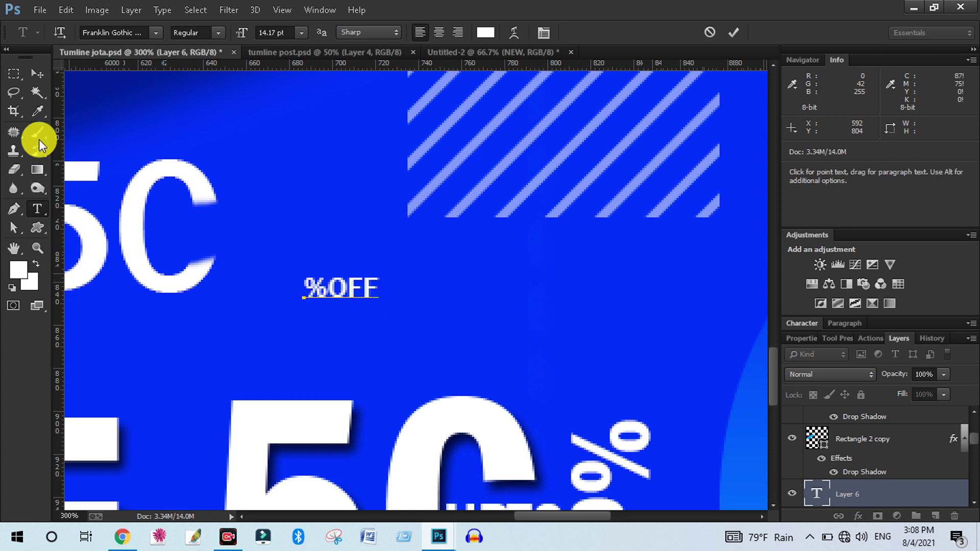
left_click(38, 77)
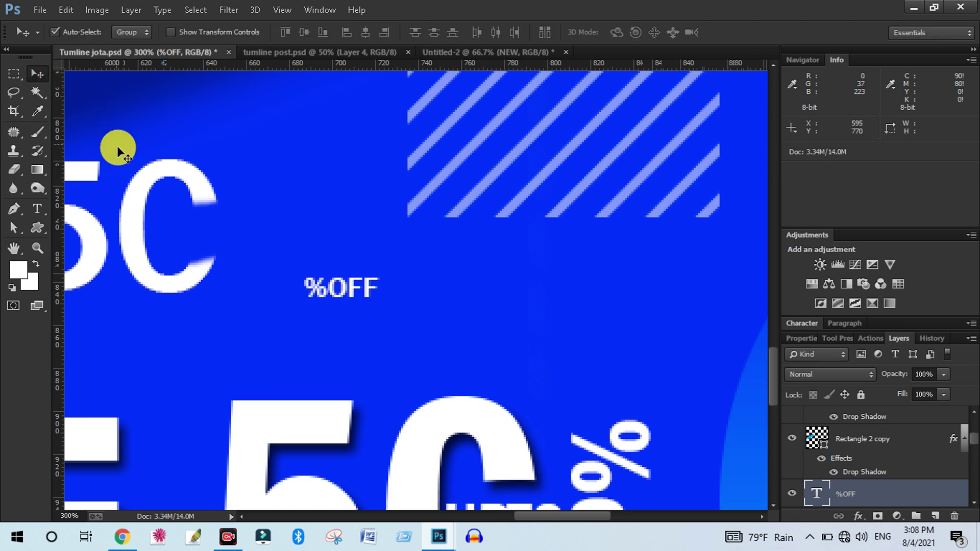
- Rotate the new %OFF text 90° clockwise, enlarge it and place it vertically above the existing %OFF lettering
key("ctrl+t")
left_click_drag(435, 298, 328, 377)
left_click_drag(566, 389, 530, 270)
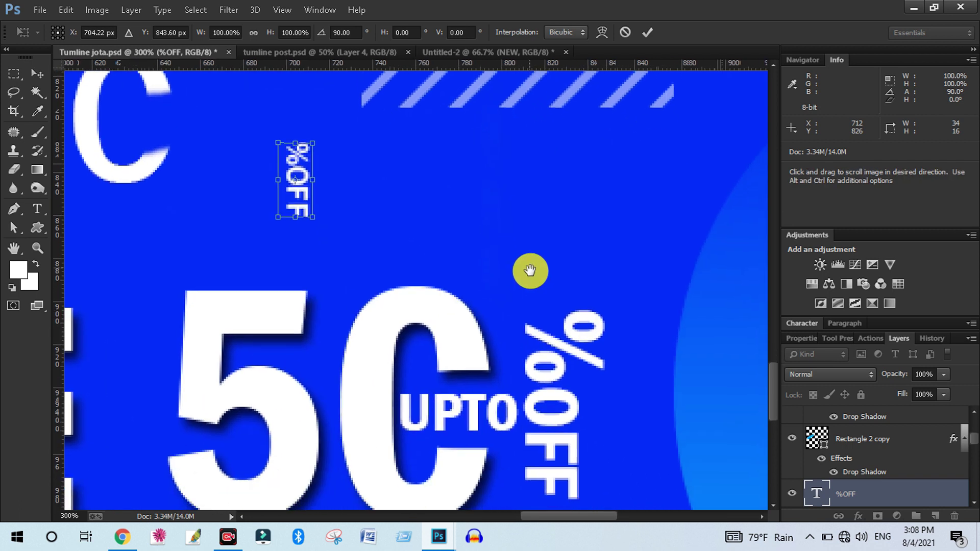
left_click_drag(542, 317, 521, 301)
left_click_drag(285, 202, 604, 259)
left_click_drag(625, 300, 545, 264)
key("Return")
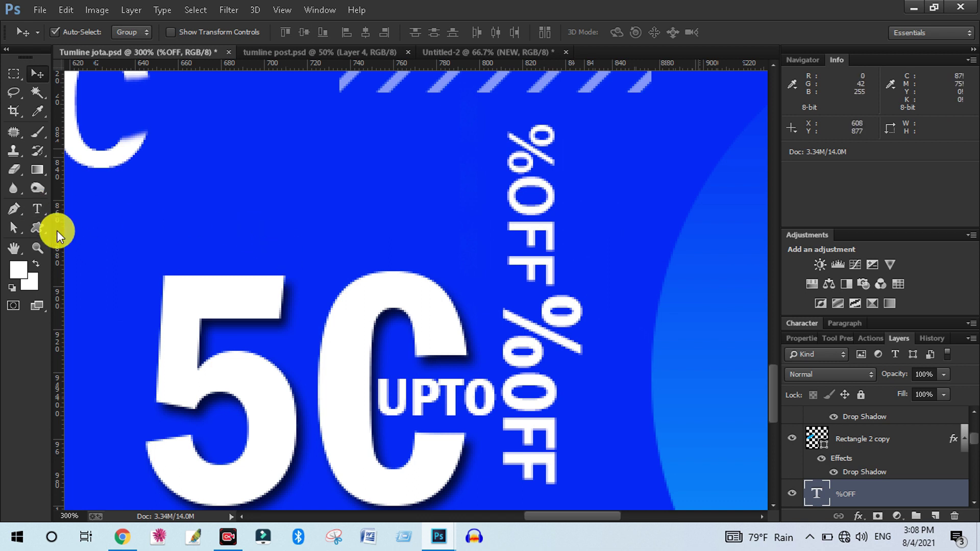
- Examine the whole poster and compare it with the shoes banner layout in tumline post.psd
left_click(39, 209)
left_click(416, 289)
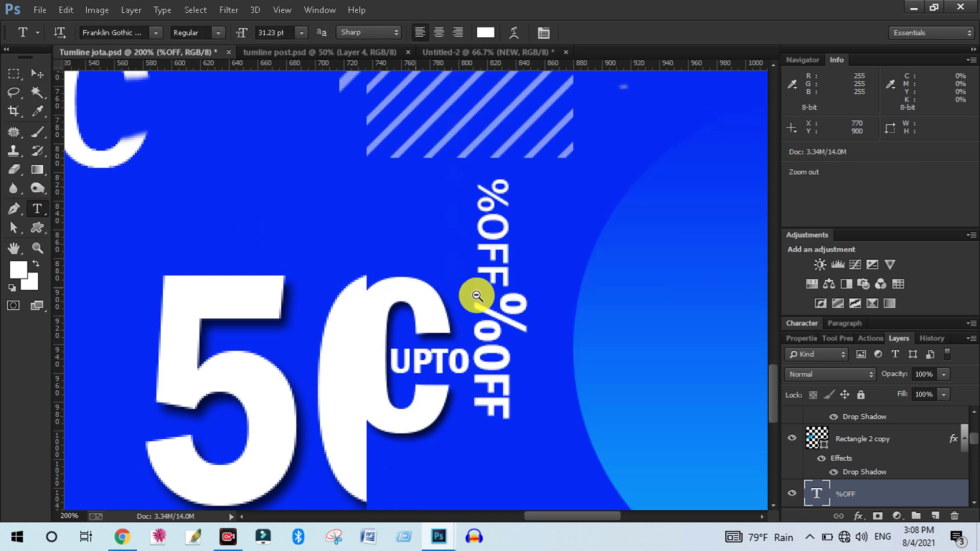
left_click(486, 301, "alt")
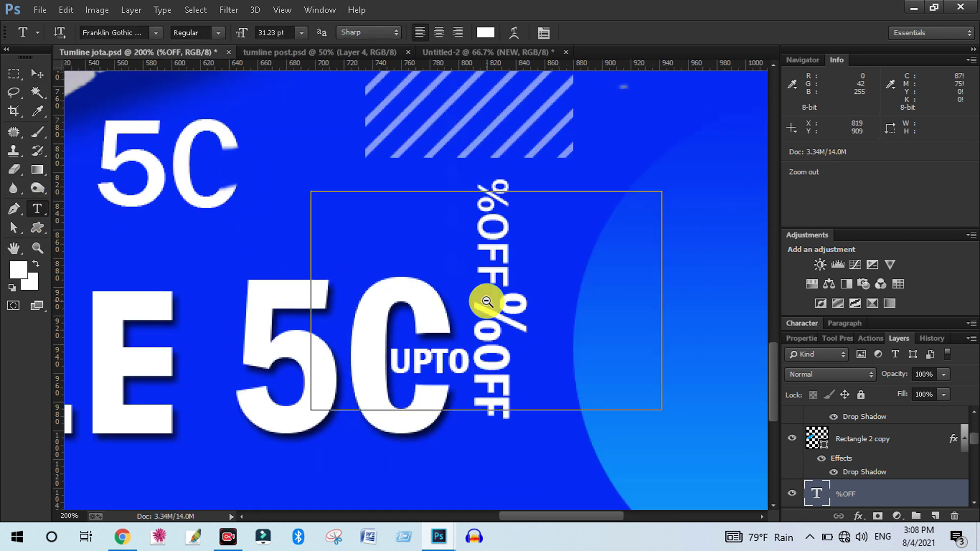
left_click(487, 301, "alt")
left_click(486, 302, "alt")
left_click(486, 301, "alt")
left_click(39, 75)
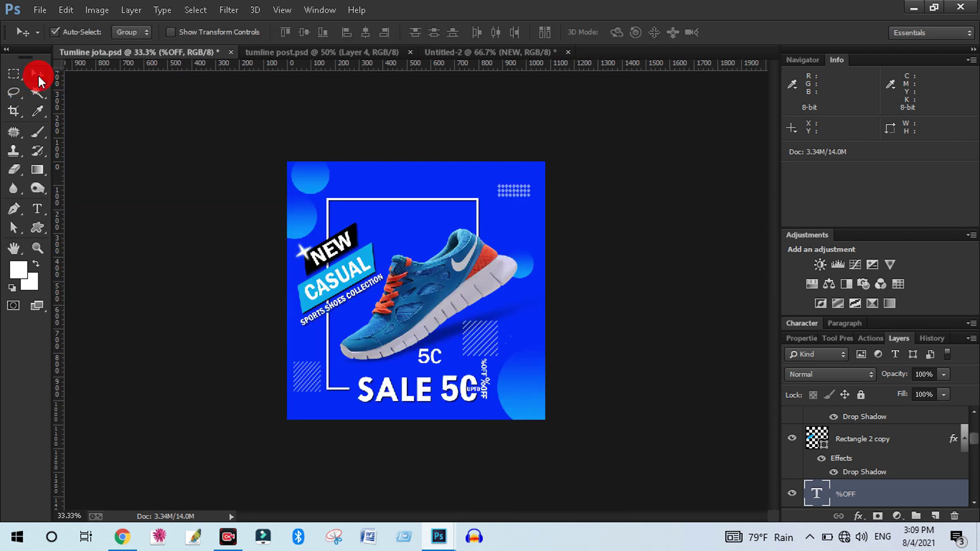
key("ctrl+plus")
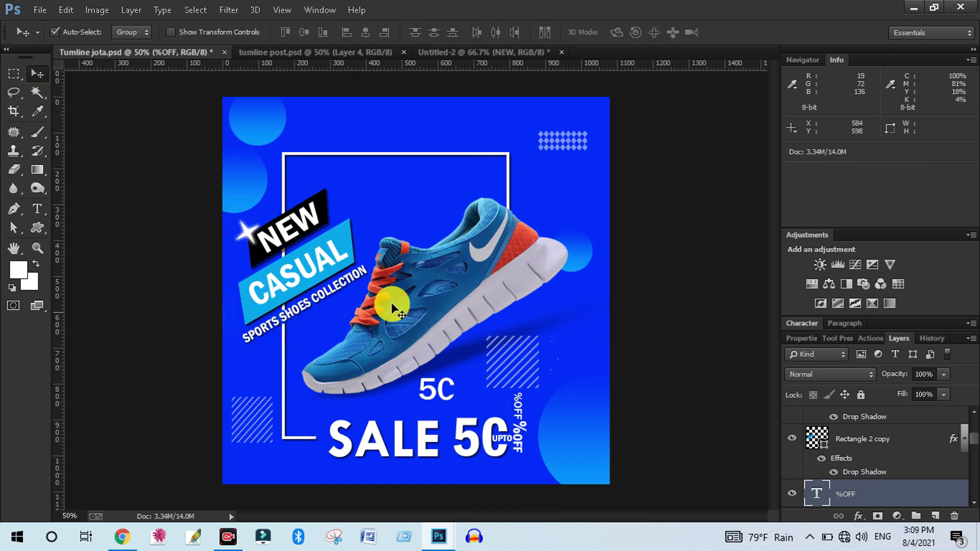
left_click(284, 51)
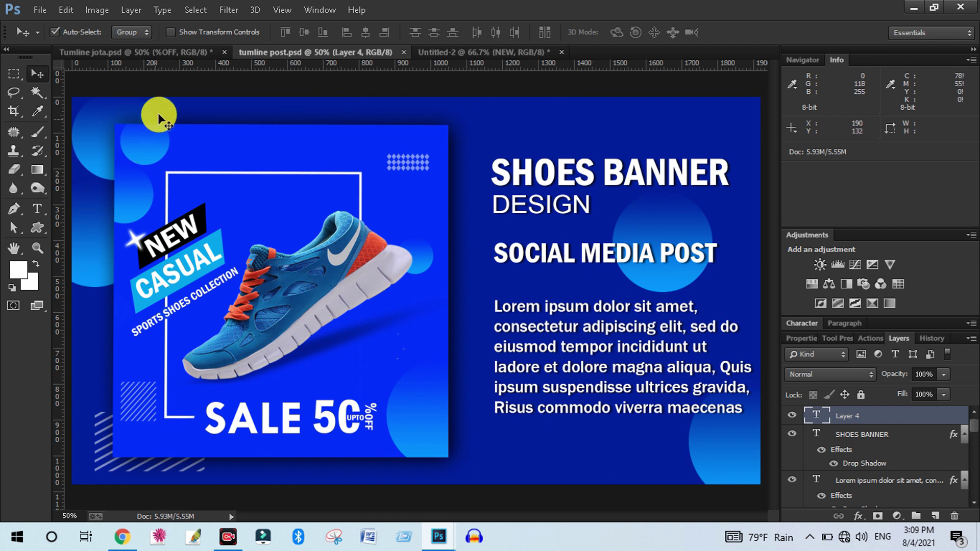
left_click(182, 51)
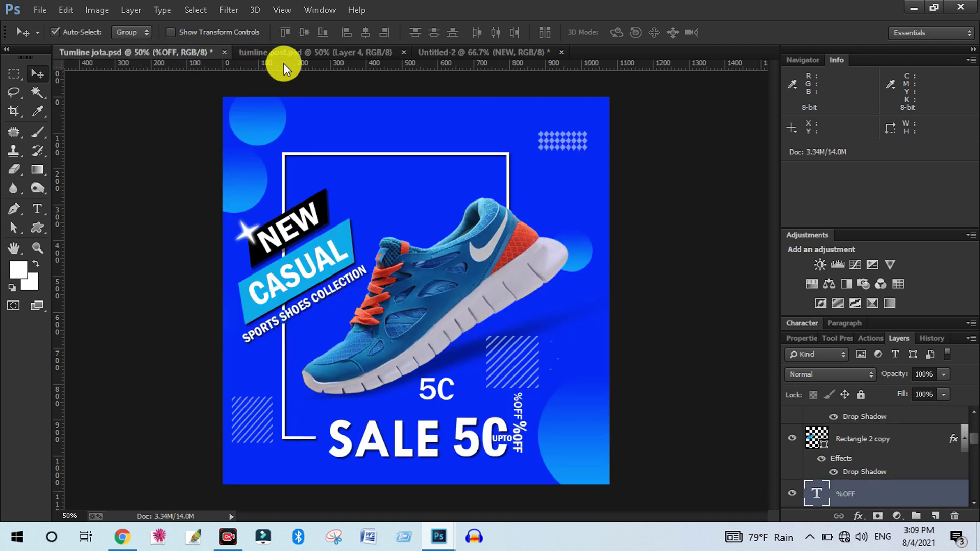
- Create a new 1920 × 1080 pixel RGB document at 72 pixels/inch with a white background and dock it beside the open documents
key("ctrl+n")
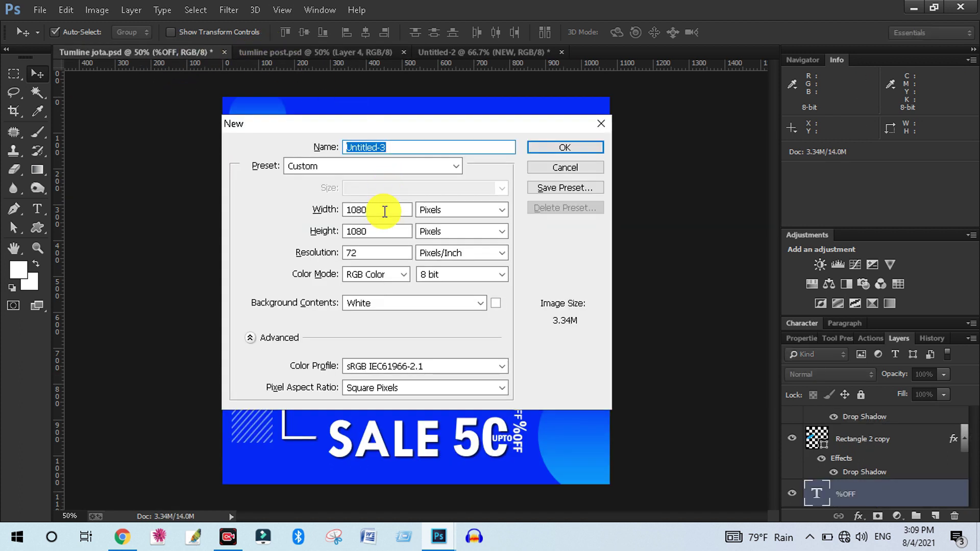
double_click(379, 216)
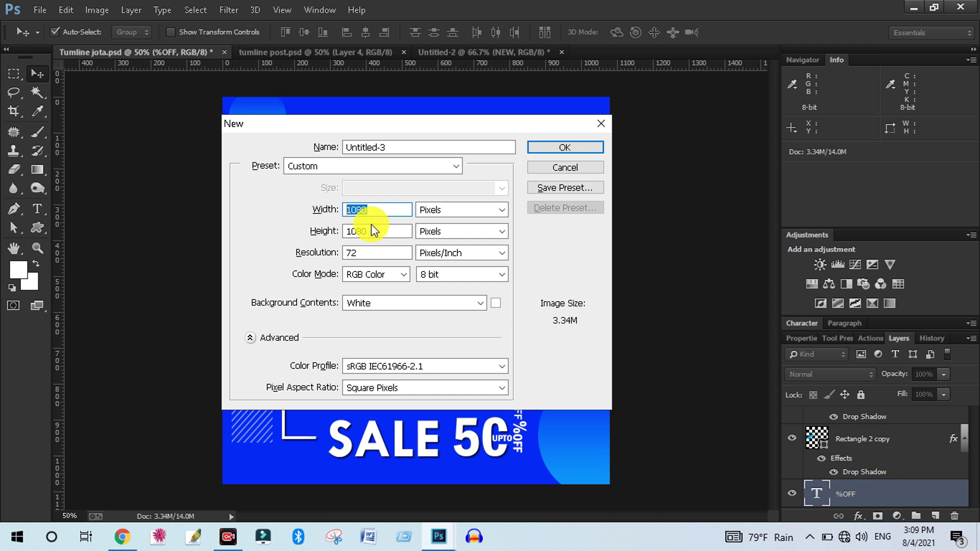
type("1920")
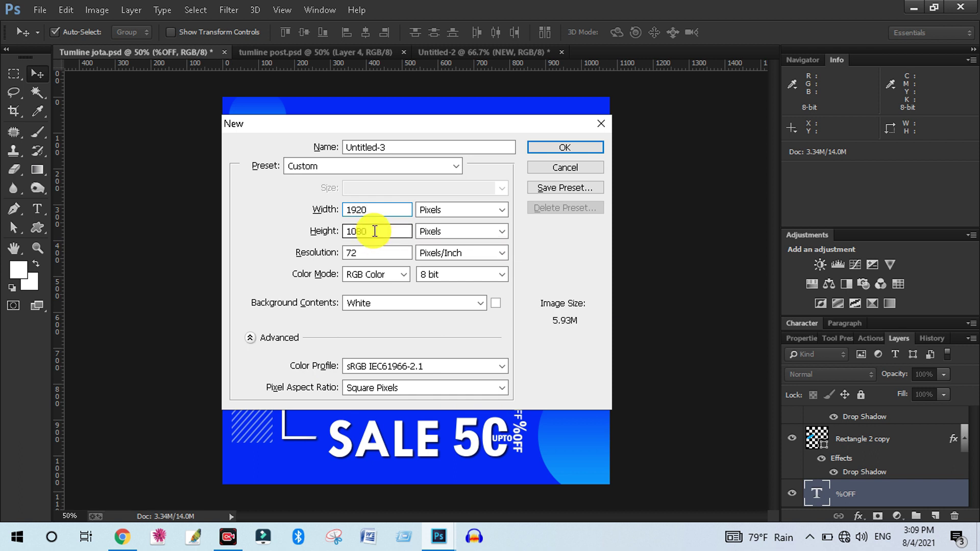
key("Tab")
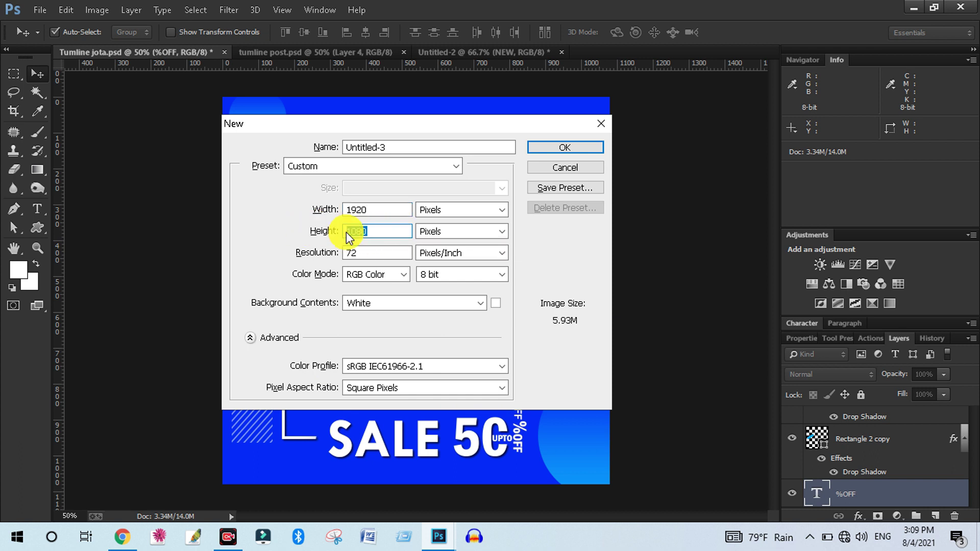
key("Tab")
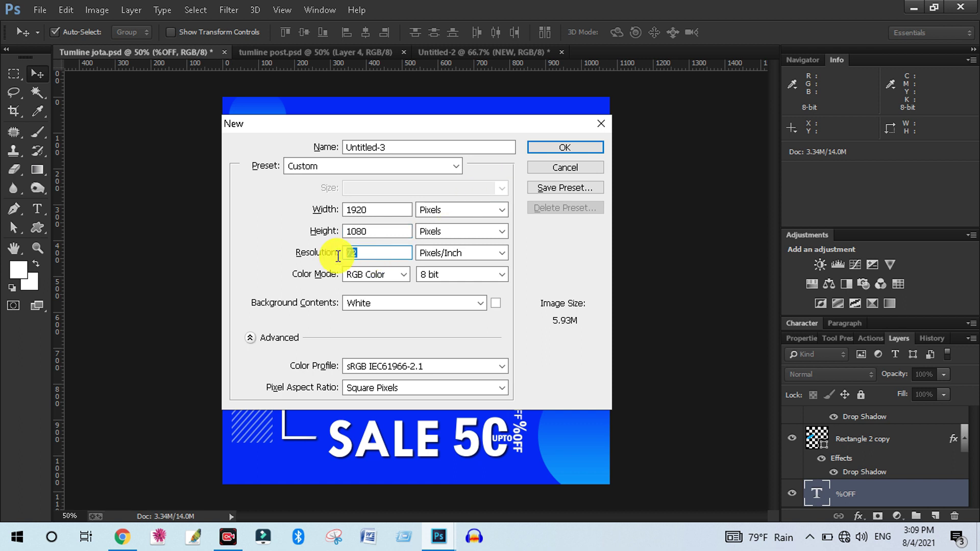
left_click(543, 144)
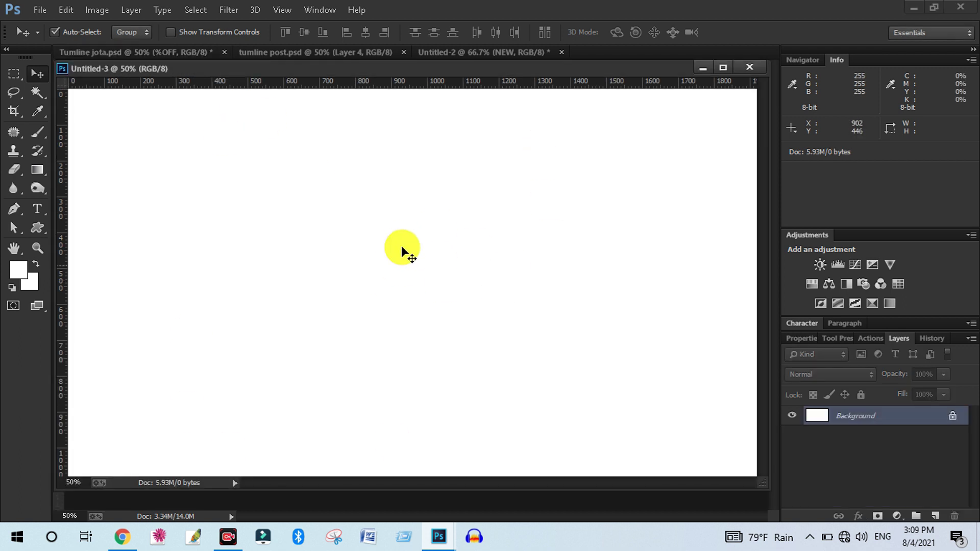
left_click_drag(524, 63, 525, 114)
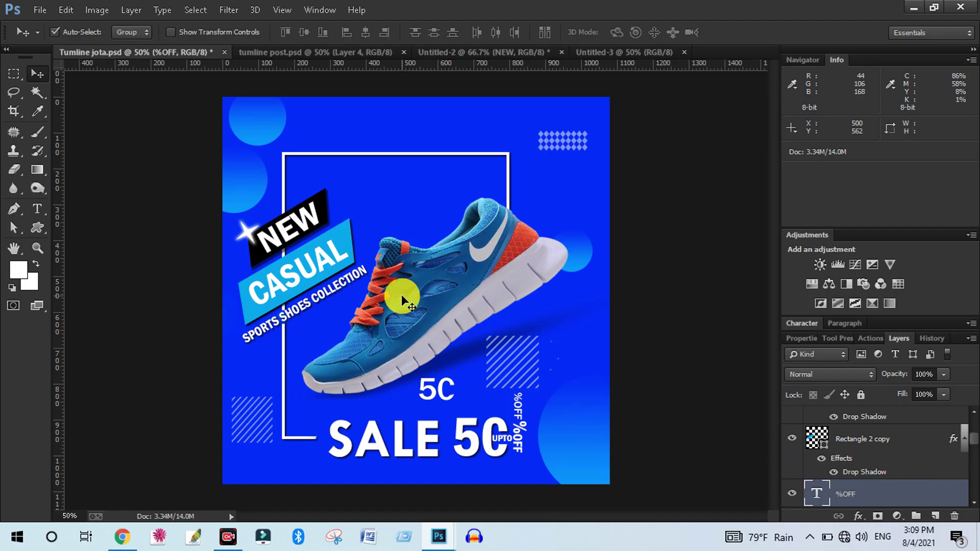
- Try moving the CASUAL text in the poster and the merged poster image in tumline post.psd, undoing both moves
left_click_drag(311, 262, 381, 223)
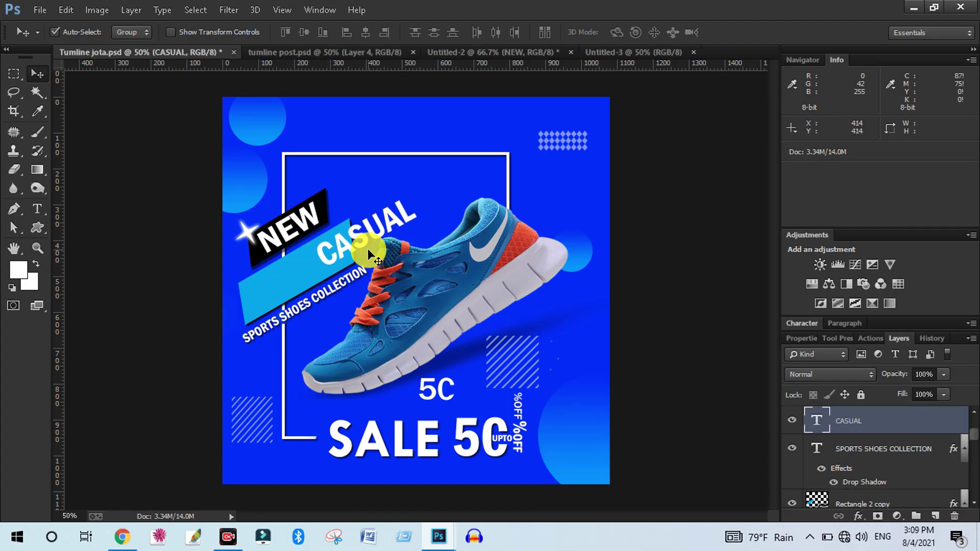
key("ctrl+z")
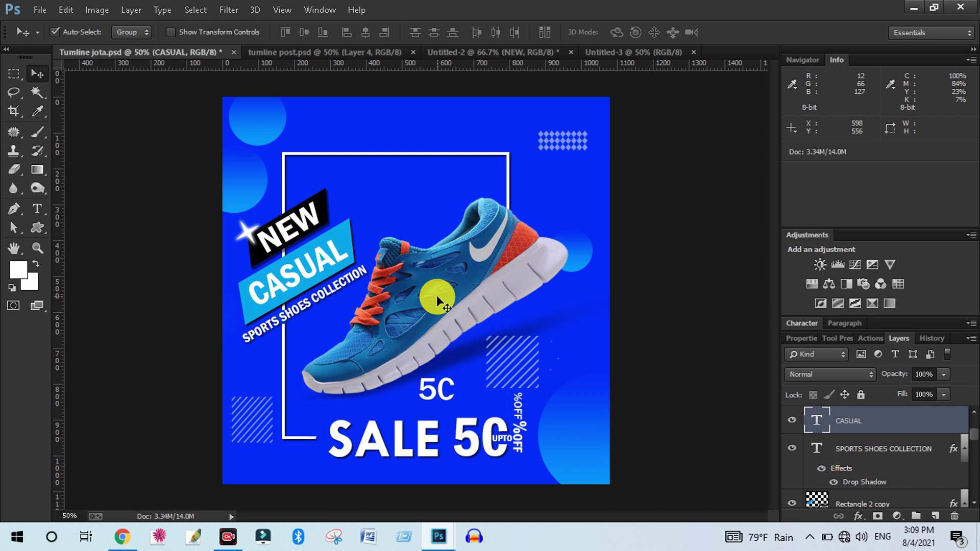
left_click(443, 49)
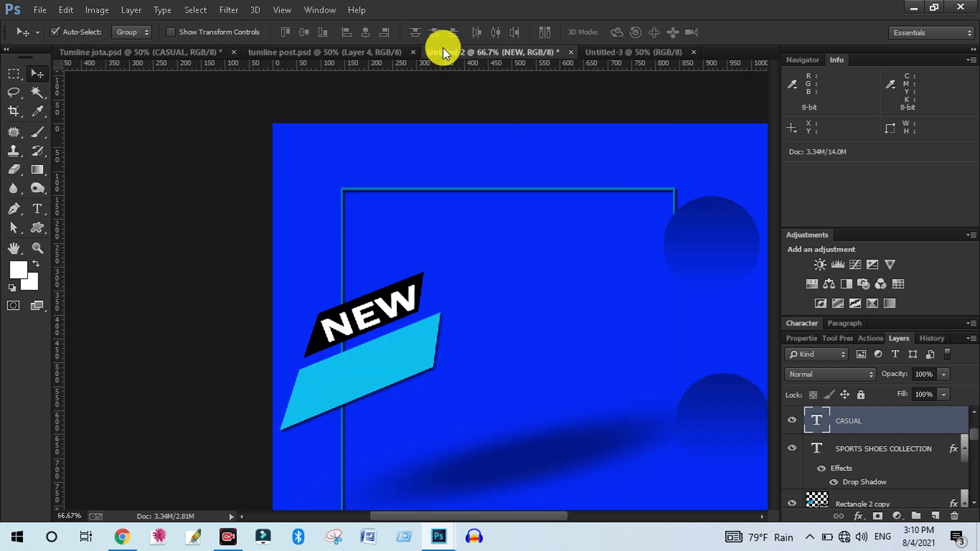
left_click(341, 51)
left_click_drag(261, 292, 271, 233)
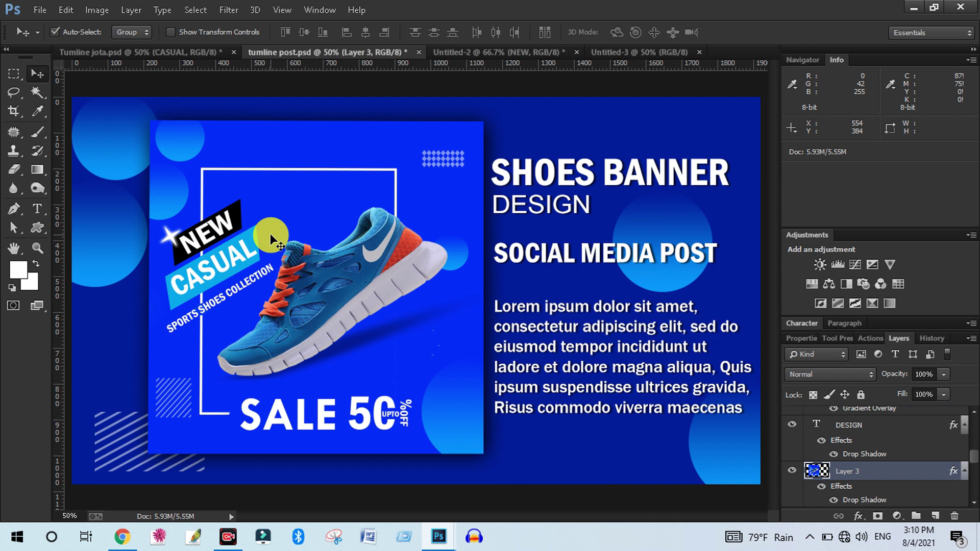
key("ctrl+z")
left_click(178, 51)
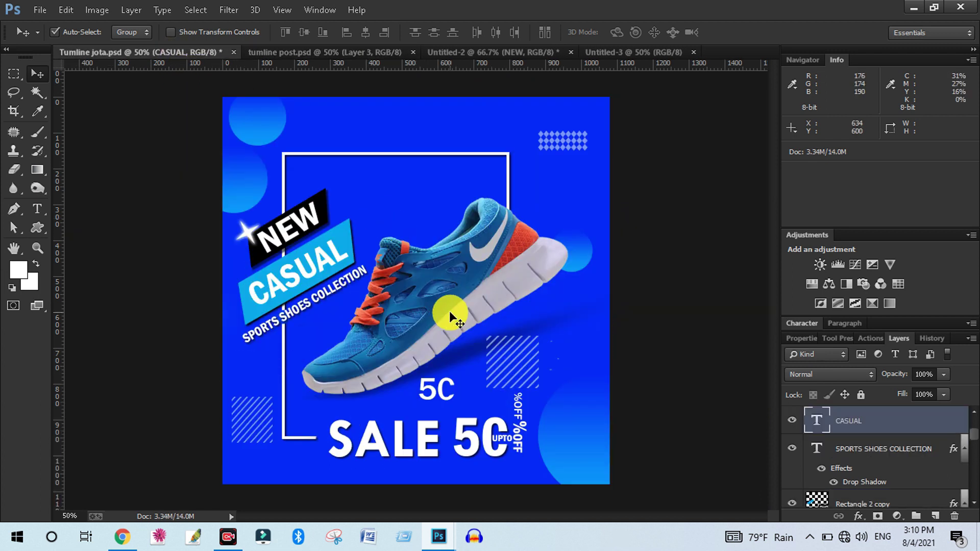
- Delete the extra striped square, vertical %OFF and 50 text layers above the SALE 50 lettering
left_click_drag(480, 321, 609, 464)
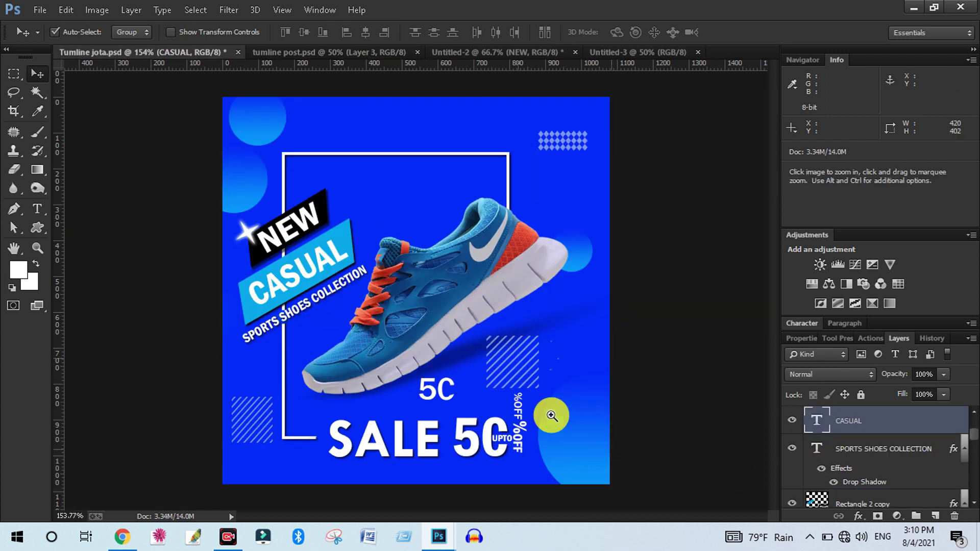
left_click(354, 175)
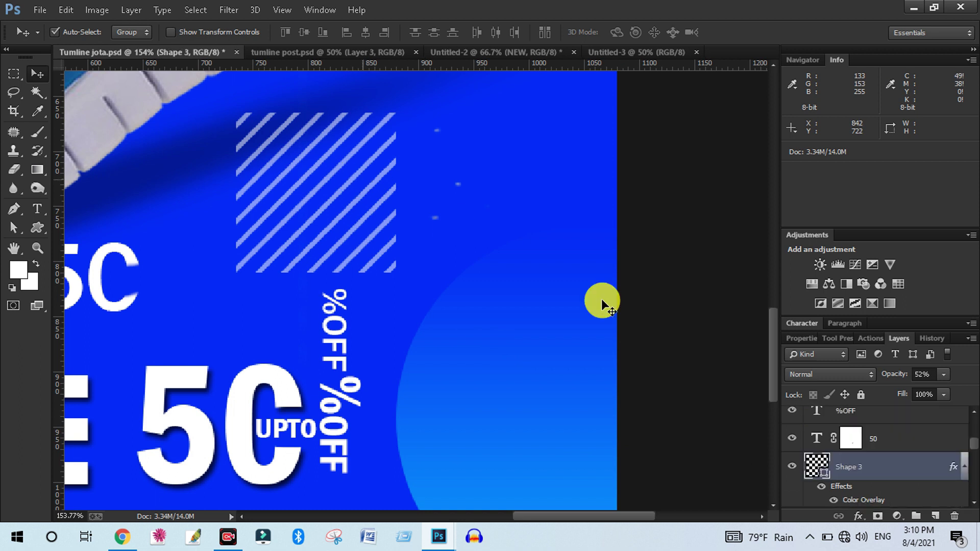
right_click(908, 468)
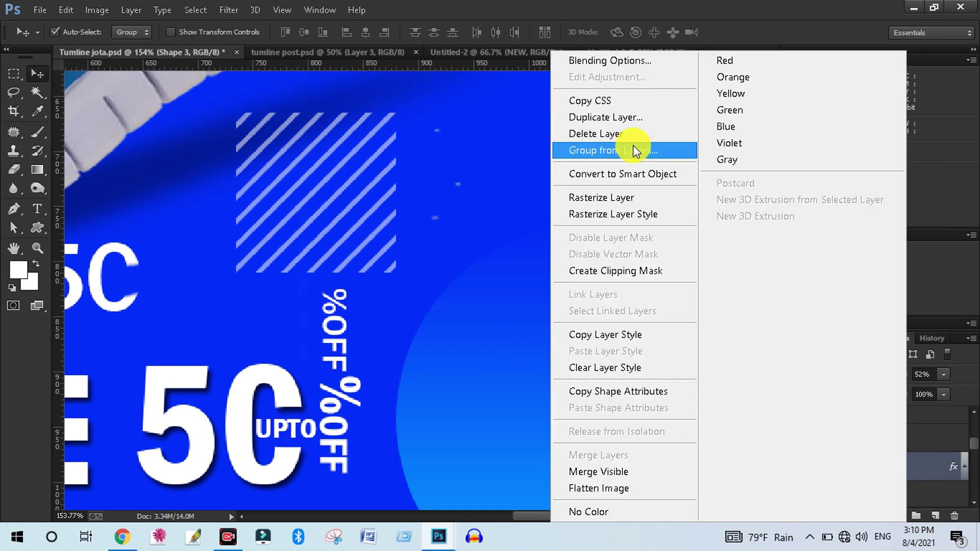
left_click(596, 133)
left_click_drag(315, 266, 538, 307)
right_click(909, 420)
left_click(607, 127)
left_click(297, 232)
right_click(894, 430)
left_click(613, 131)
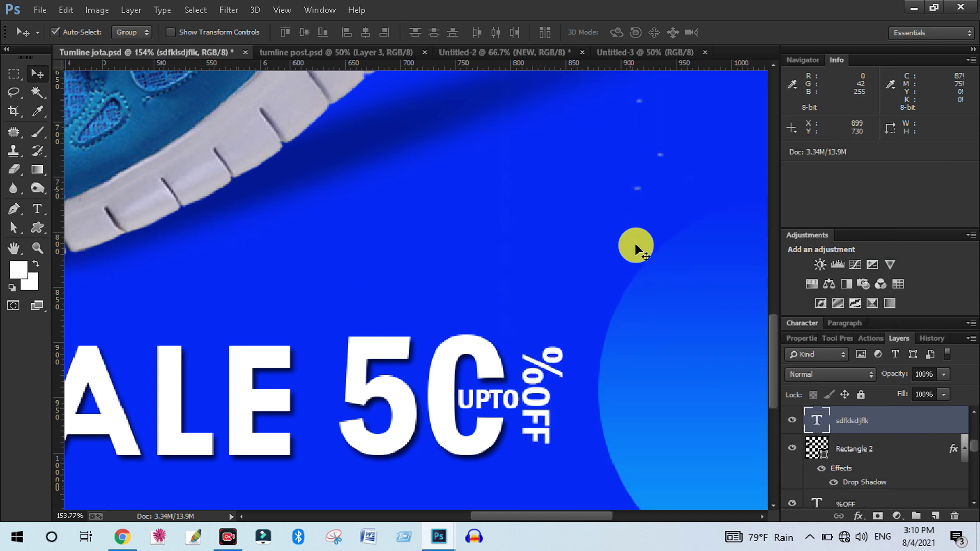
- Select the poster's topmost layer, Layer 5
left_click(374, 289, "alt")
left_click(374, 289, "alt")
left_click(374, 289, "alt")
left_click(375, 289, "alt")
left_click(455, 358)
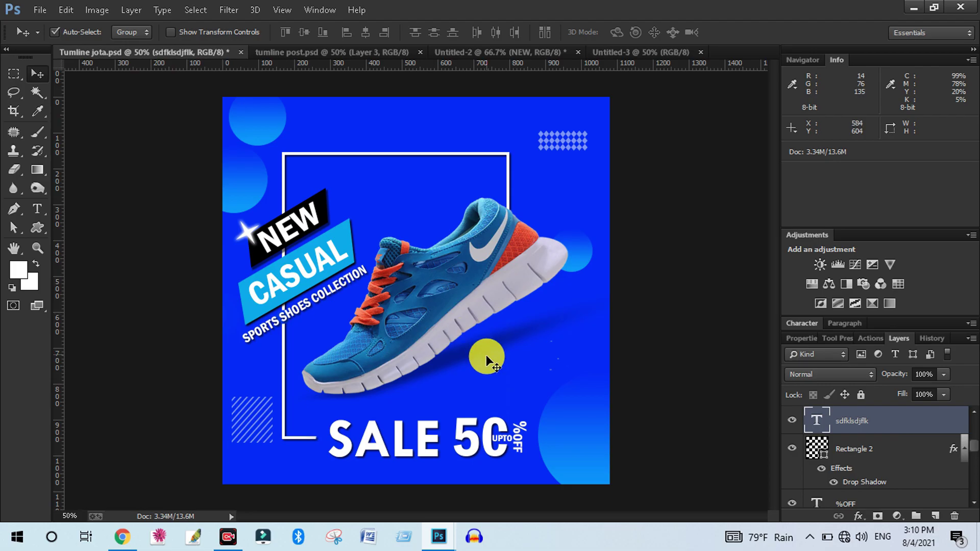
scroll(928, 456, "down", 2)
scroll(928, 456, "up", 3)
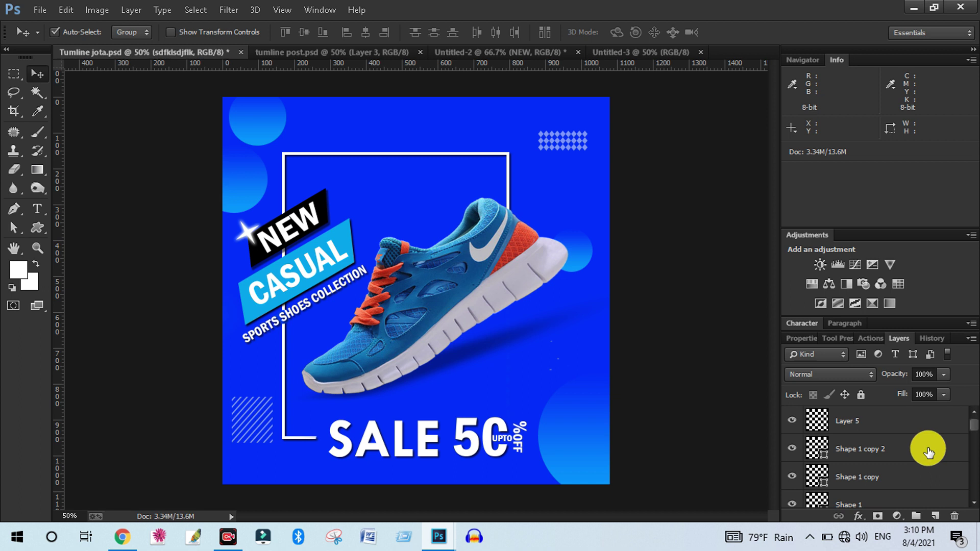
left_click(868, 421)
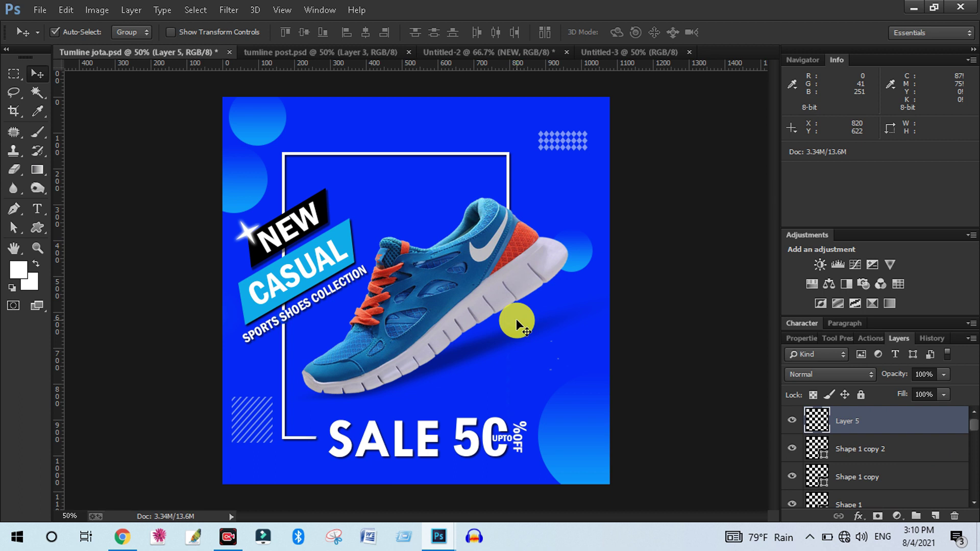
- Stamp all visible poster layers onto a new top layer and copy that merged image into the Untitled-3 document
key("ctrl+alt+shift+e")
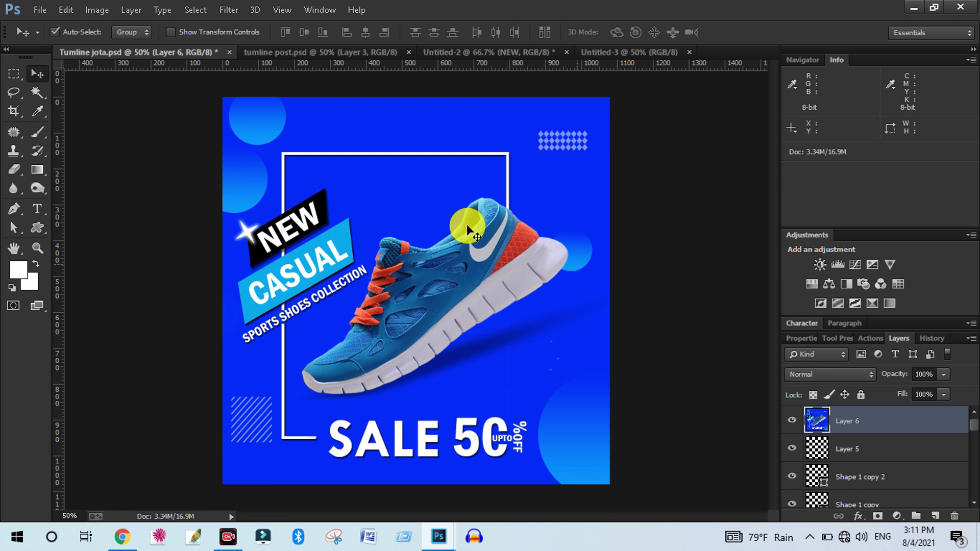
left_click_drag(550, 346, 492, 454)
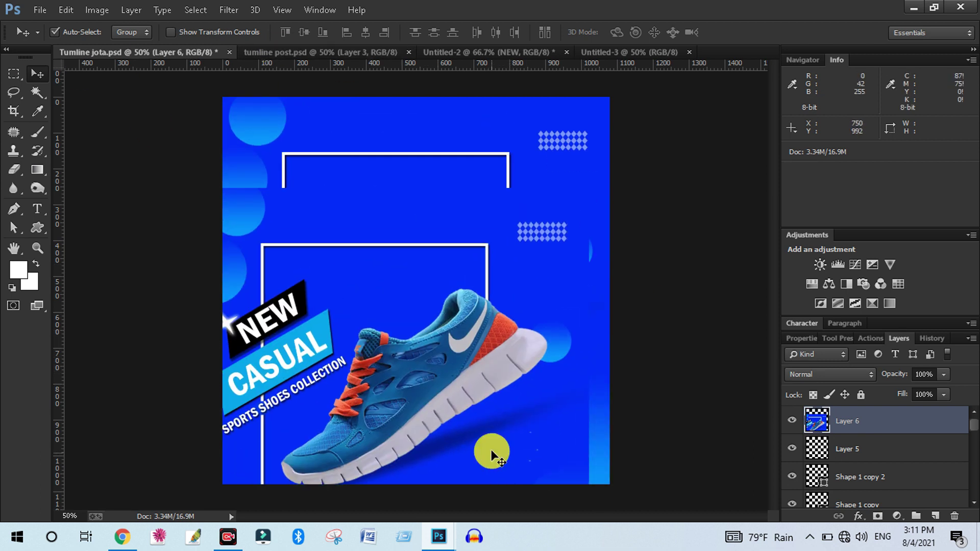
scroll(874, 448, "down", 3)
scroll(875, 448, "down", 1)
scroll(875, 448, "up", 6)
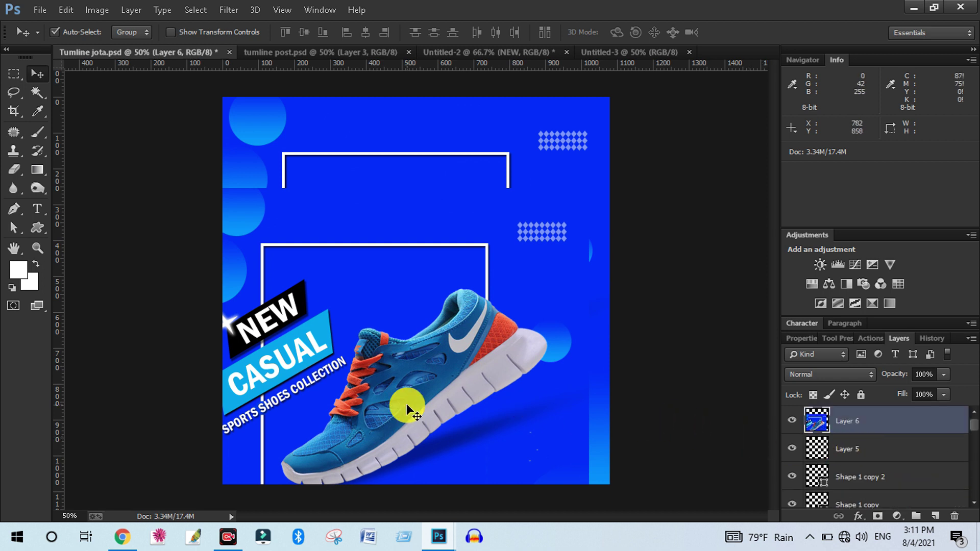
left_click_drag(418, 414, 459, 310)
left_click_drag(491, 271, 358, 292)
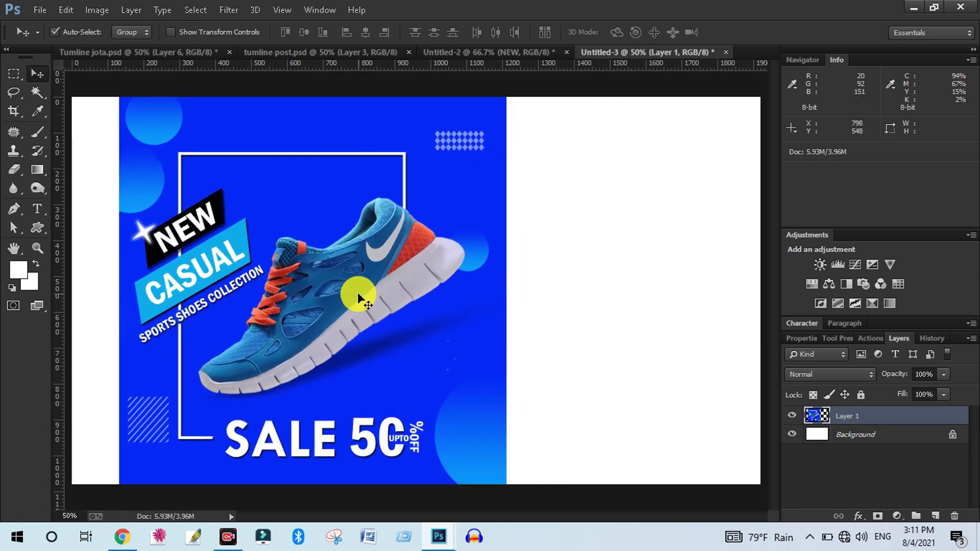
- Scale the merged poster image proportionally to about 77.6% and position it in the left half of the white banner canvas
key("ctrl+t")
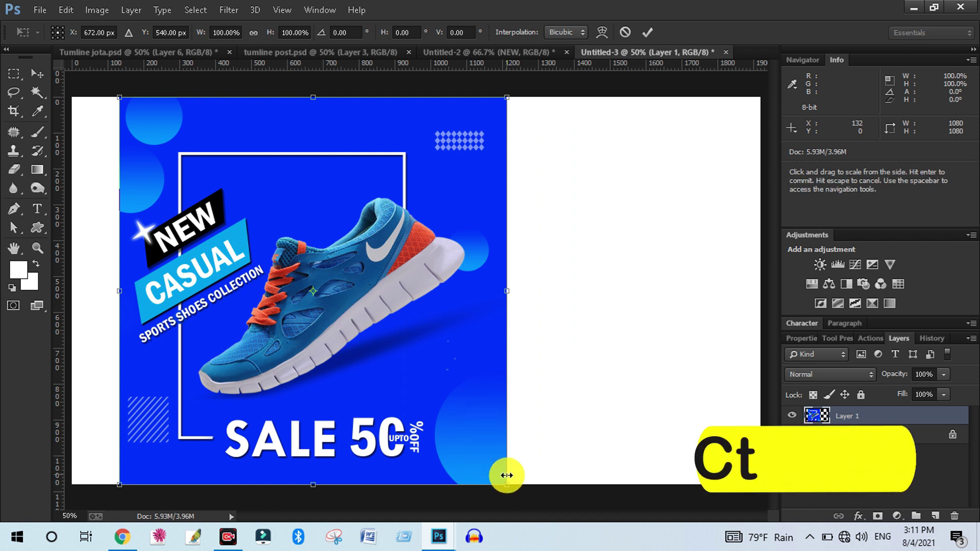
left_click_drag(507, 485, 463, 445)
mouse_move(424, 387)
left_mouse_down()
mouse_move(390, 389)
mouse_move(406, 393)
left_mouse_up()
key("Return")
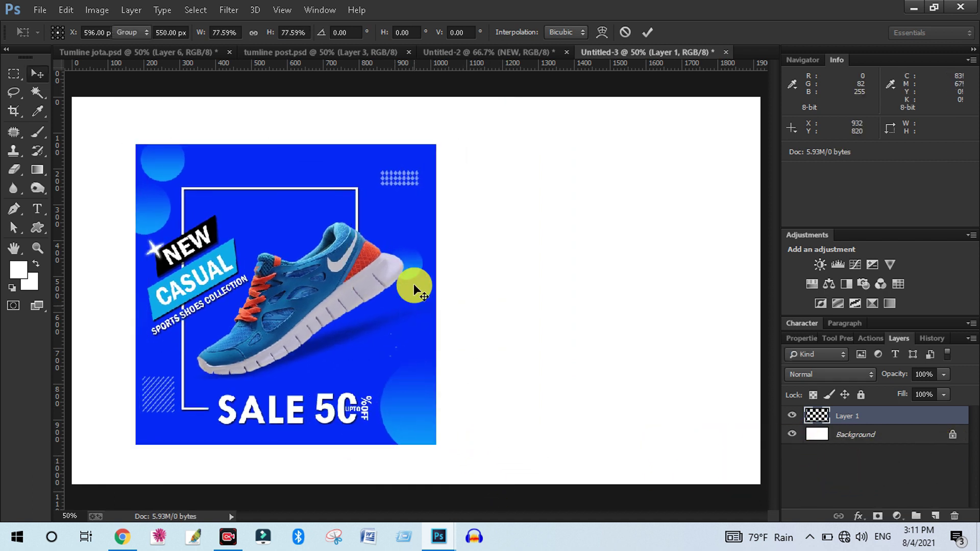
- Examine the finished banner layout in tumline post.psd and the Drop Shadow settings of its poster image, Layer 3
left_click(316, 53)
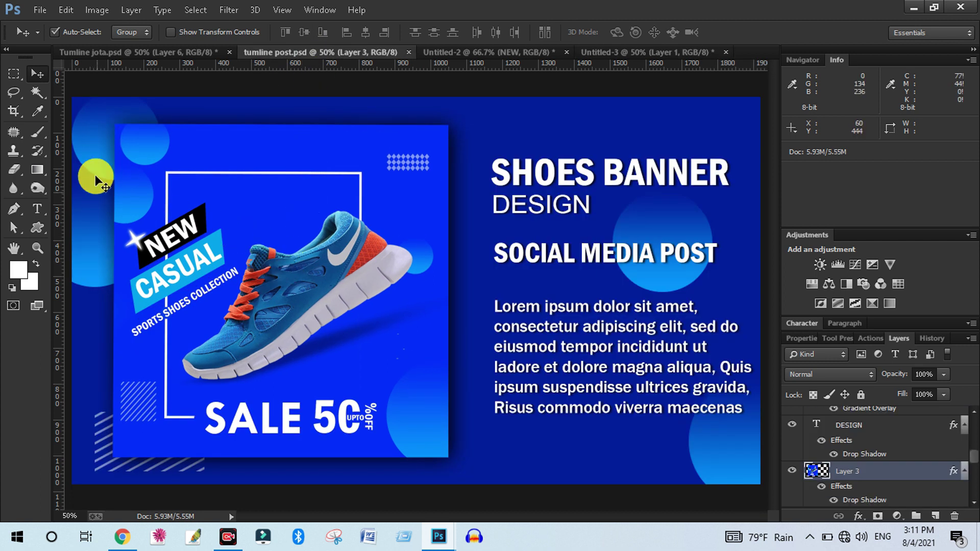
key("alt+space")
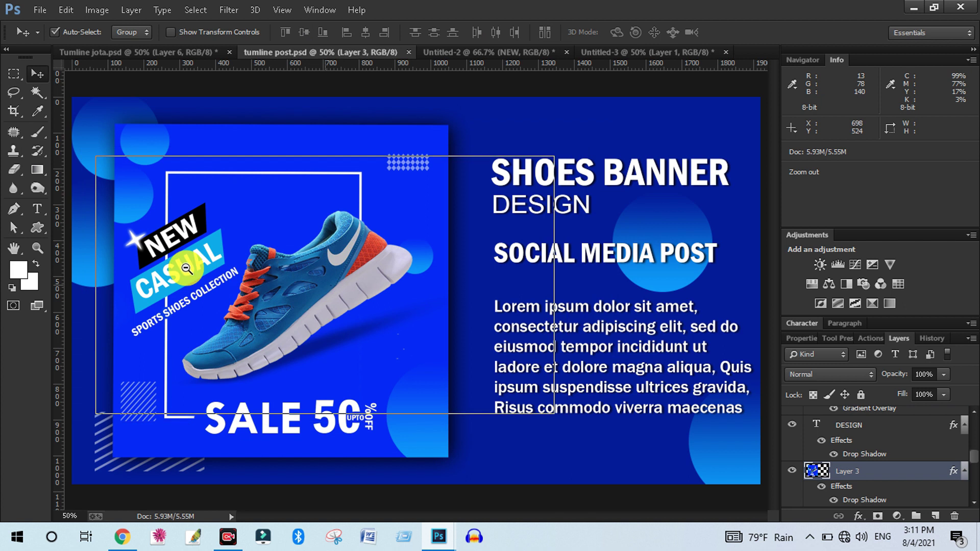
left_click(171, 199)
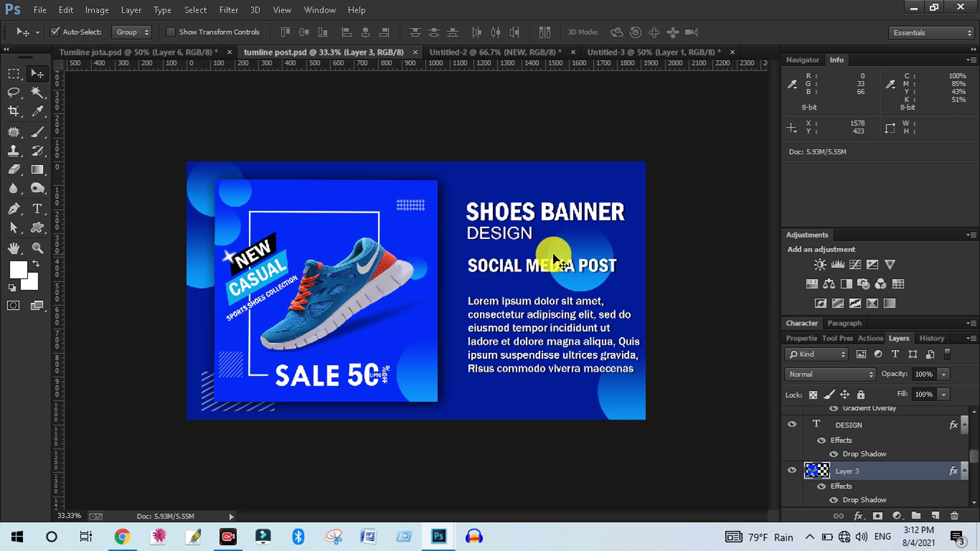
left_click_drag(354, 236, 351, 241)
key("ctrl+z")
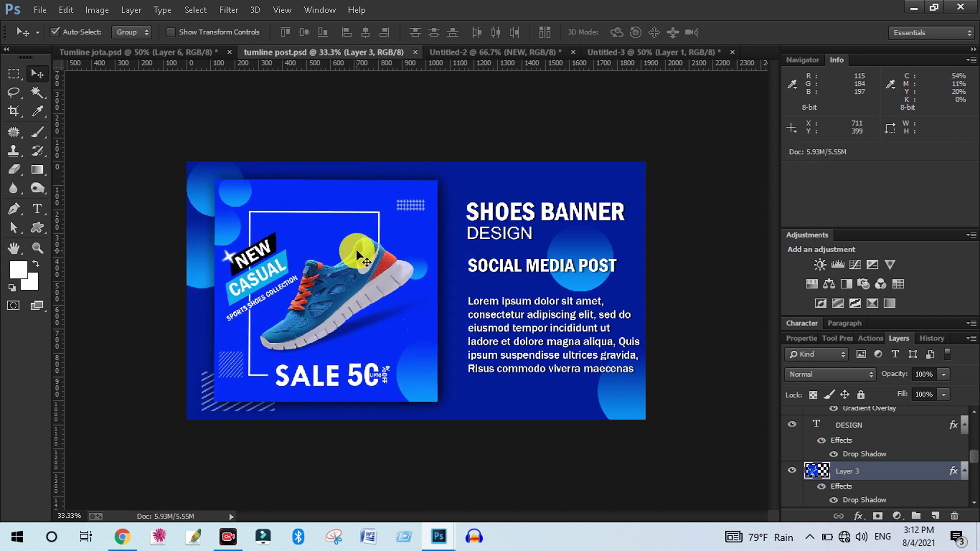
left_click(859, 516)
left_click(867, 508)
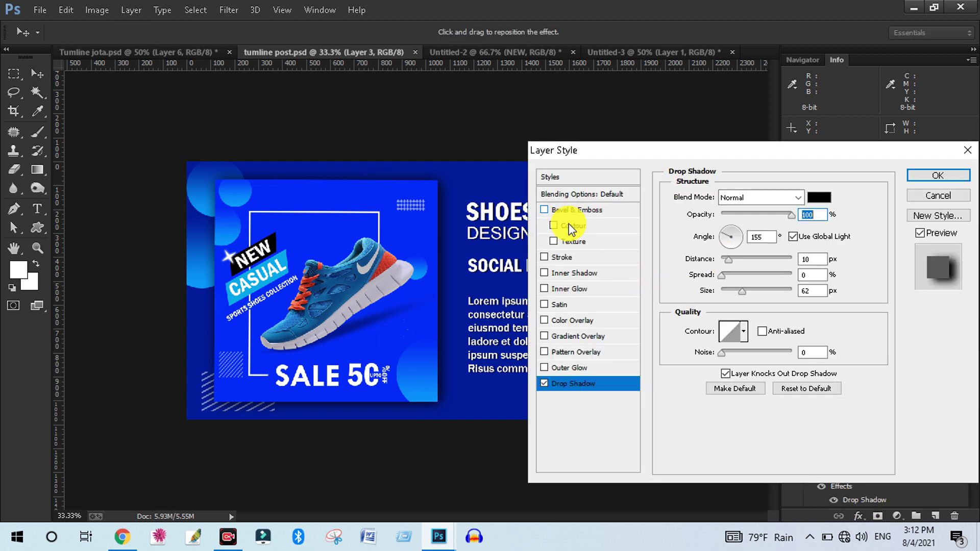
left_click(924, 199)
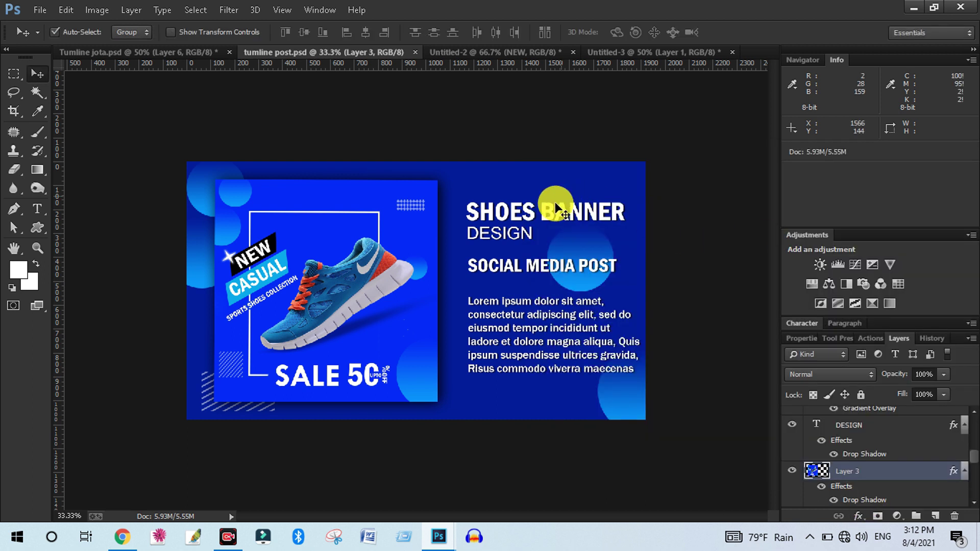